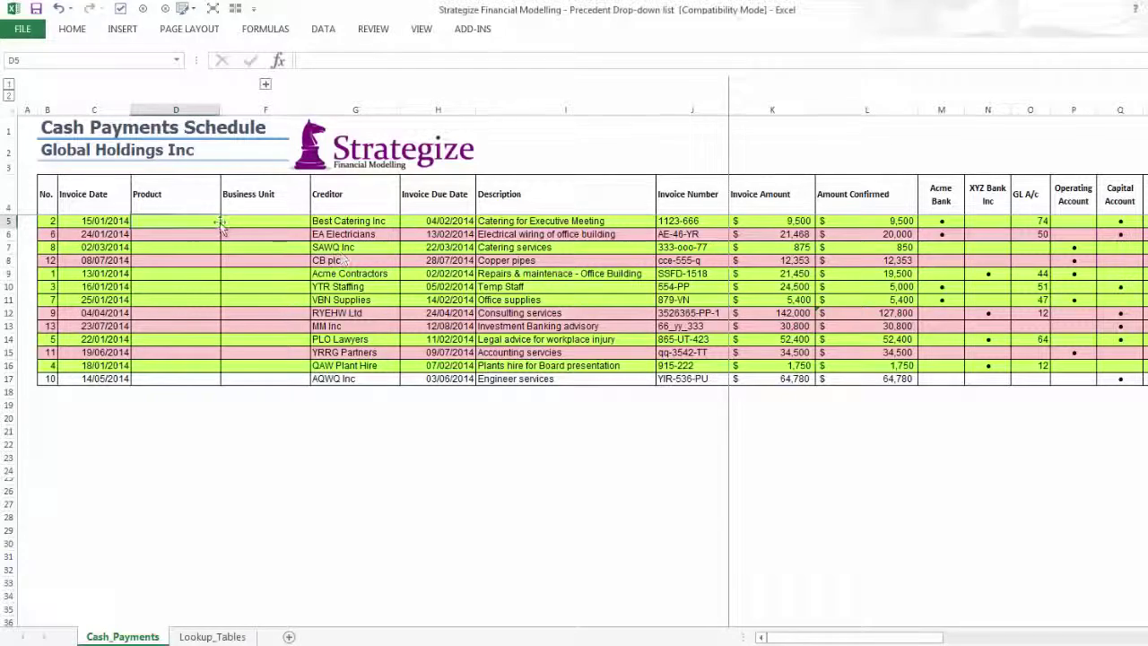
- Review the empty Product and Business Unit columns, and the business unit and product lists in the lookup tables
drag(177, 216, 247, 222)
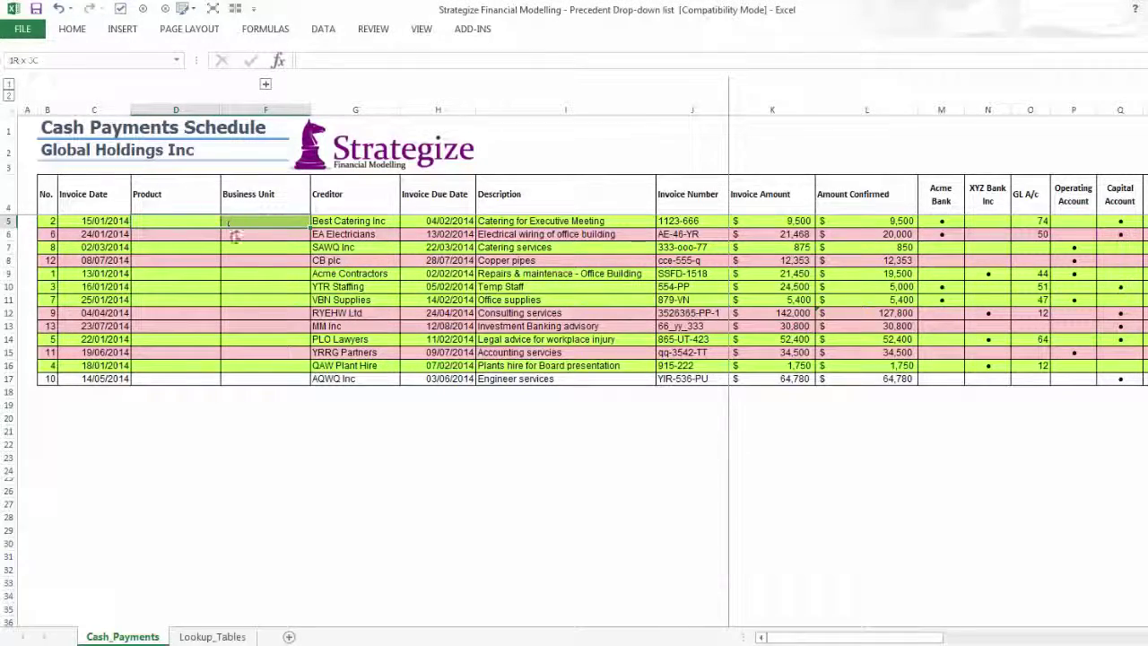
click(214, 634)
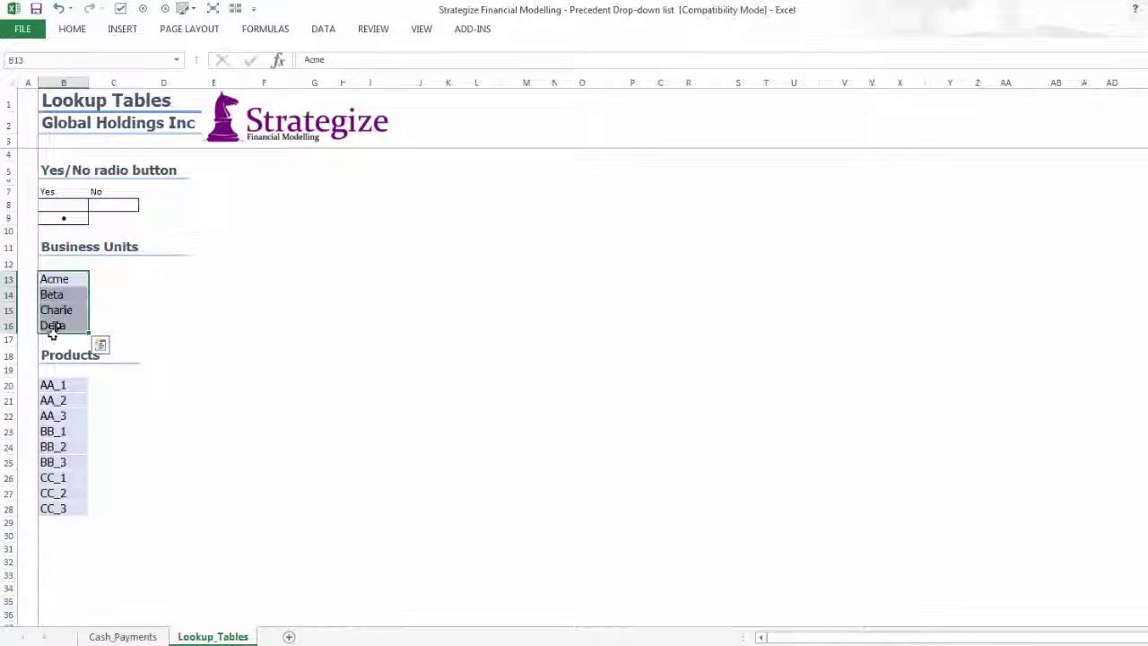
drag(49, 383, 49, 507)
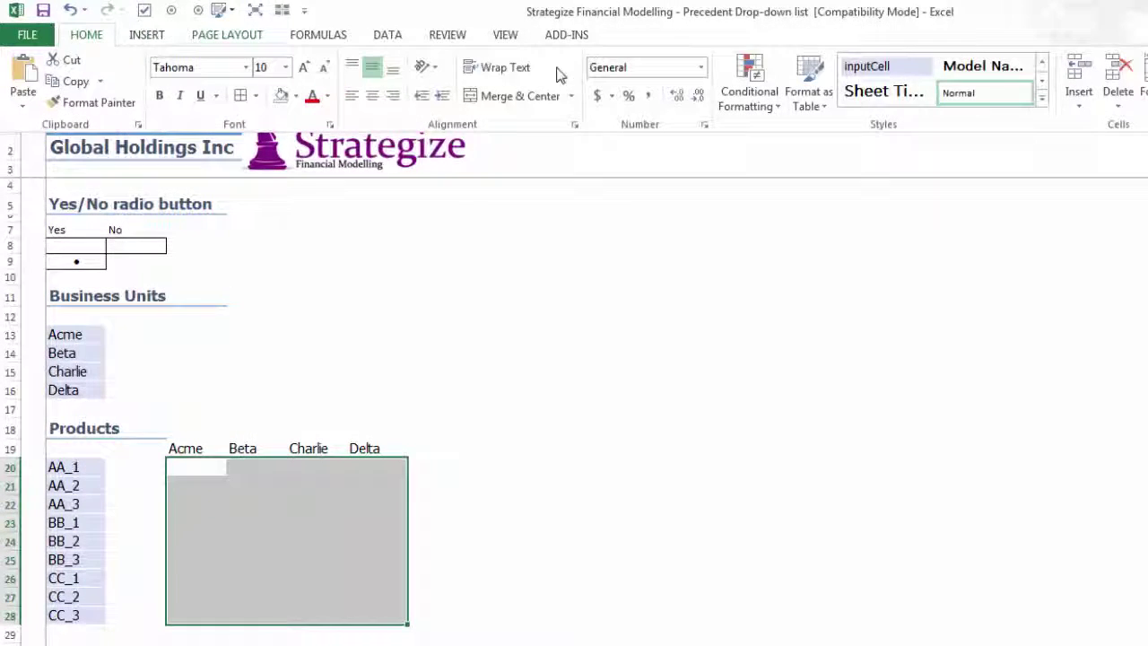
- Apply the inputCell style to the product grid D20:G28 and link E23 under Beta to CC_2
click(866, 63)
click(192, 476)
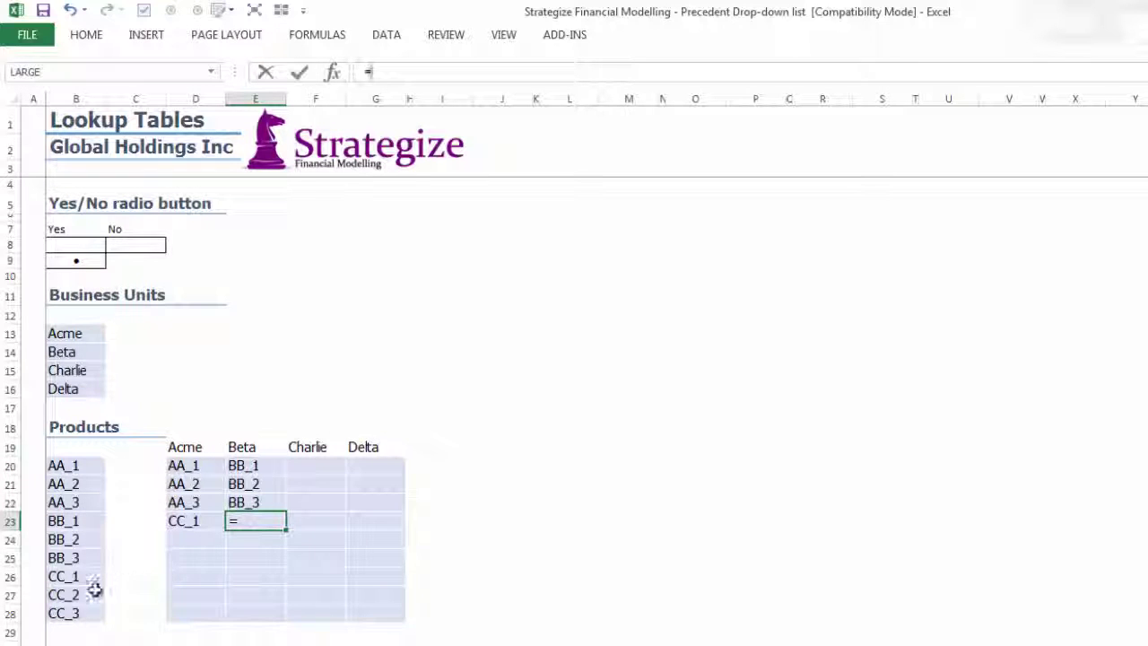
click(92, 592)
key(Return)
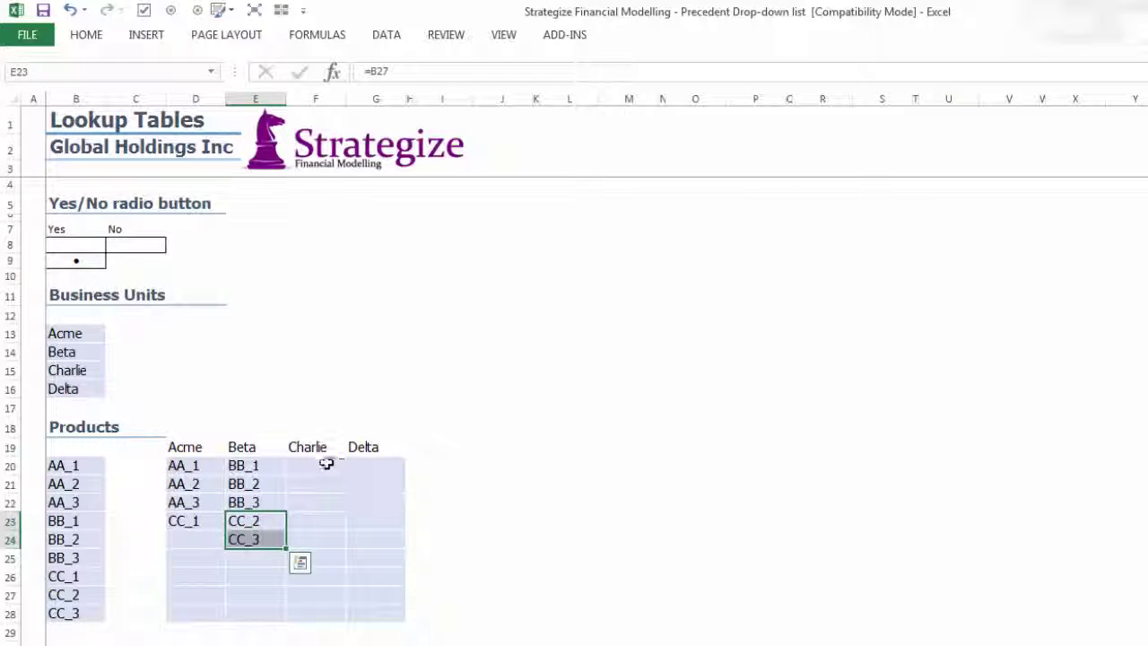
- Fill the Charlie column from F20 to F23 with references to CC_1, CC_2, CC_3 and AA_1
click(325, 464)
text(=)
click(77, 577)
key(Return)
drag(310, 466, 304, 502)
key(ctrl+d)
click(303, 520)
text(=)
click(80, 465)
key(Return)
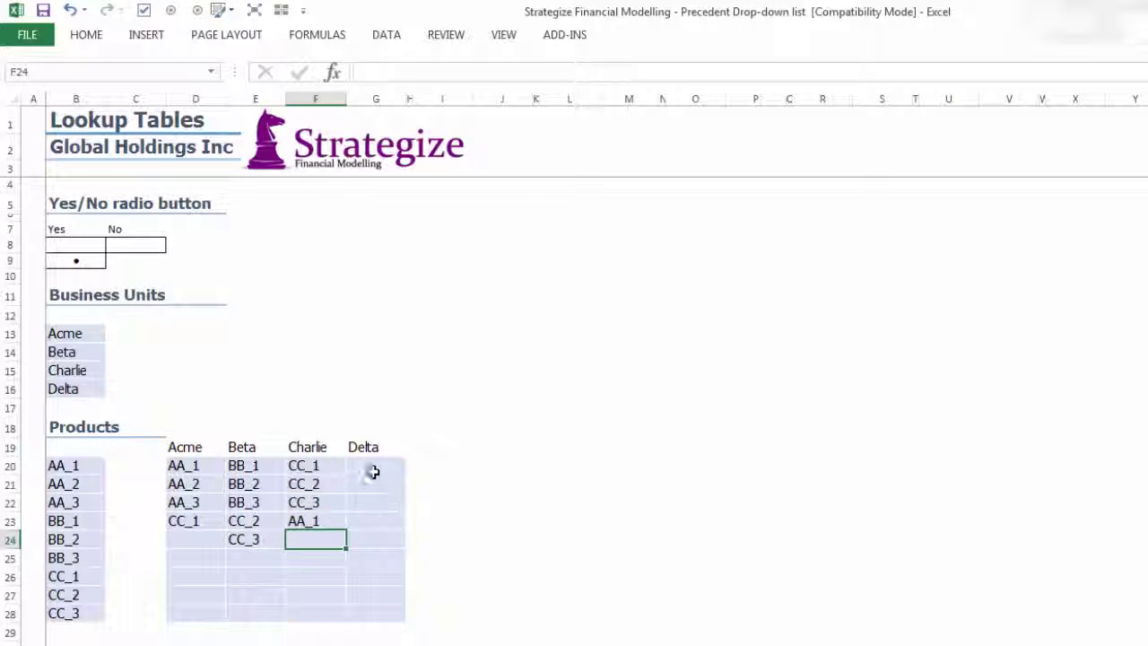
- Link the first two cells under Delta, G20 and G21, to AA_2 and BB_2 in the product list
click(372, 469)
text(=)
click(79, 485)
key(Return)
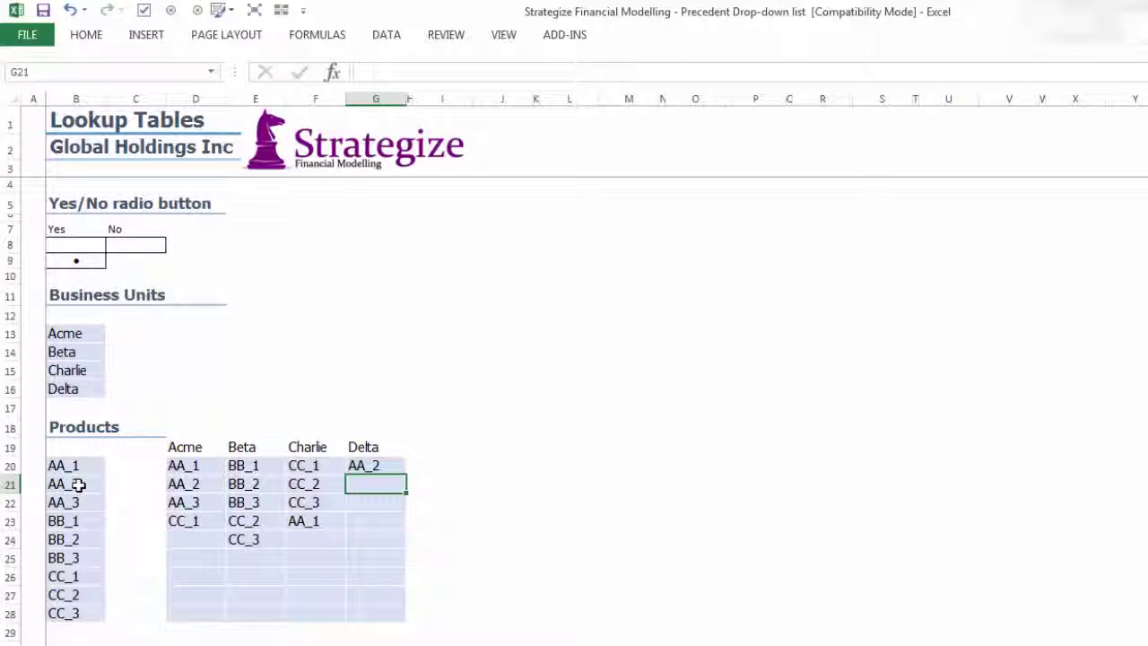
text(=)
click(55, 539)
key(Return)
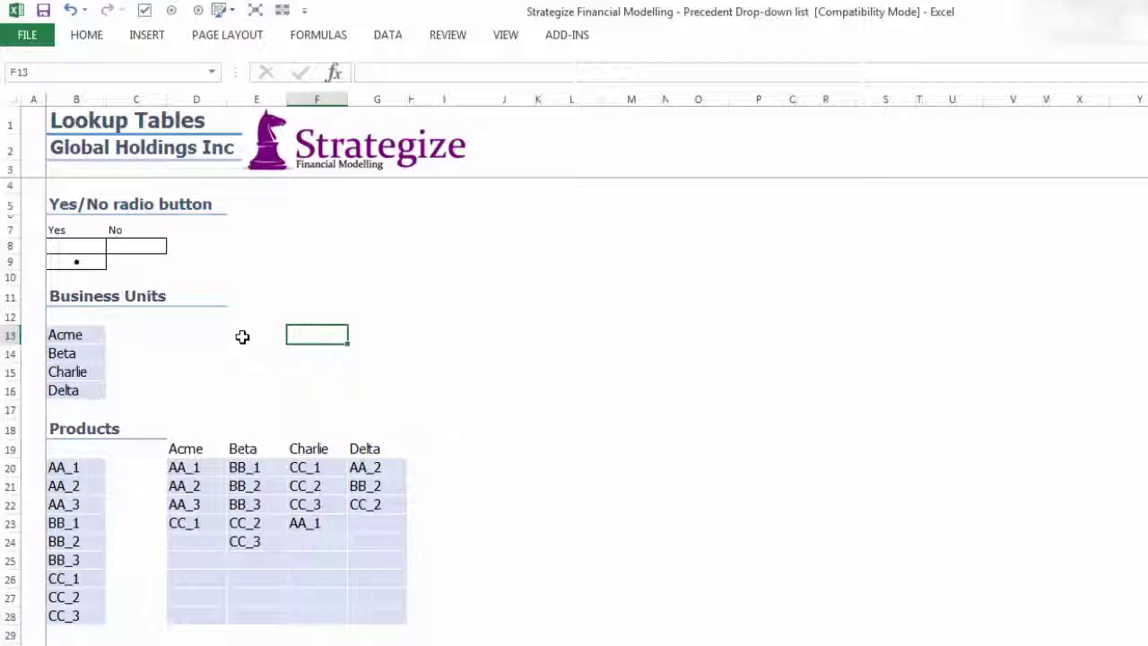
- Place product AA_1 in G12 as a heading and add borders around every cell of F13:G16
key(Right)
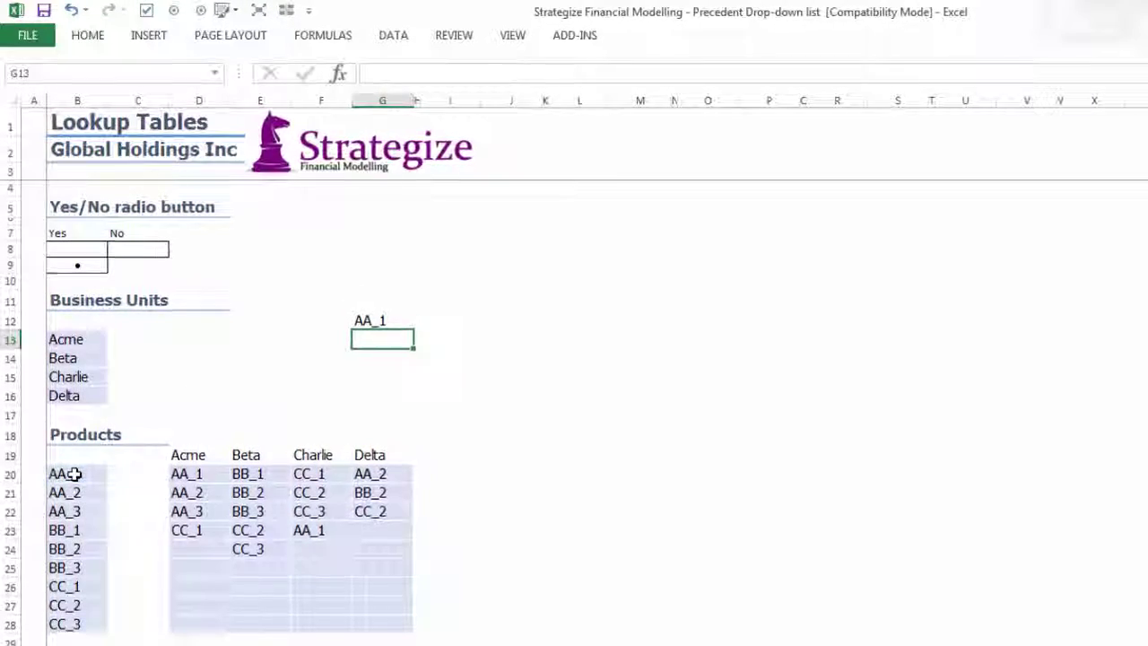
key(Left)
key(shift+Right)
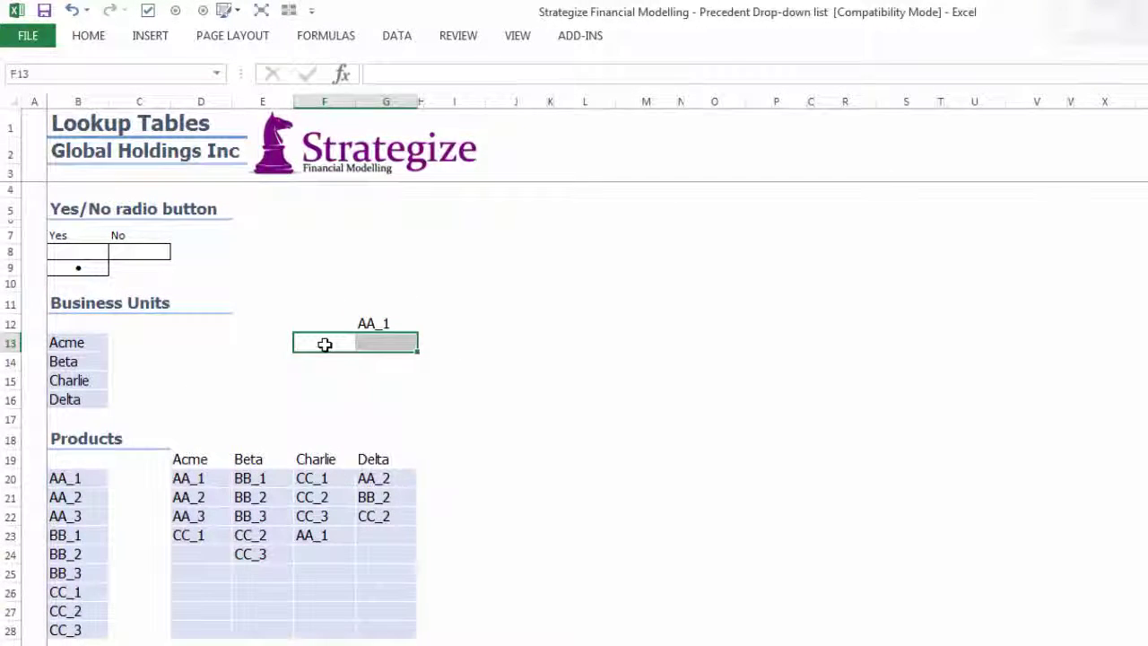
drag(325, 344, 373, 395)
right_click(373, 395)
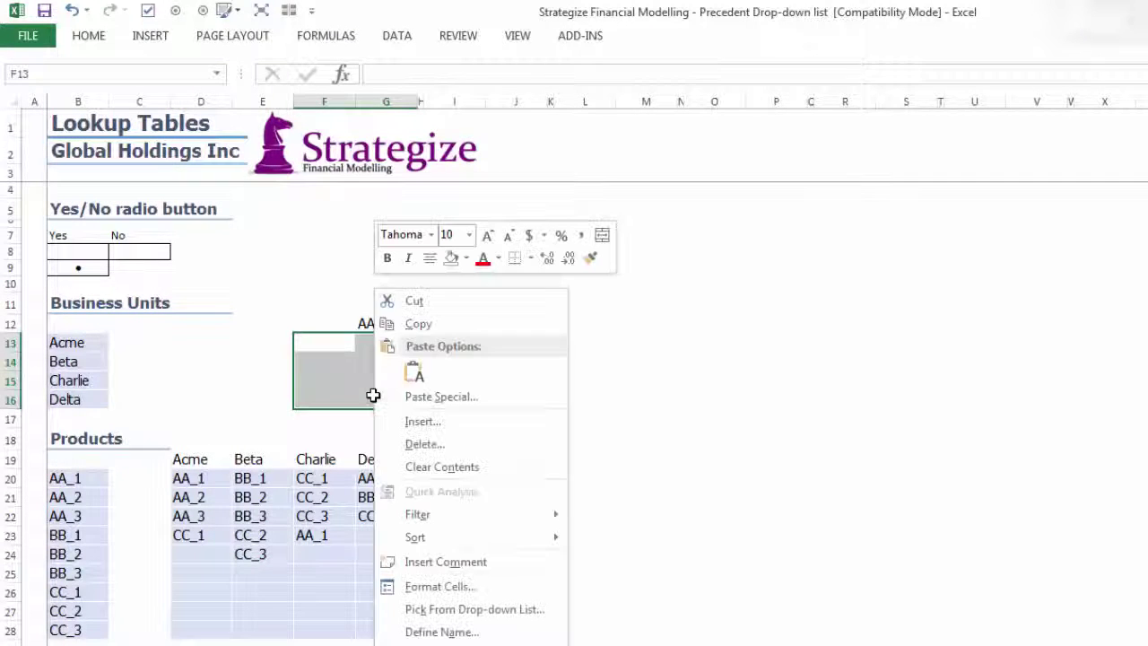
click(531, 259)
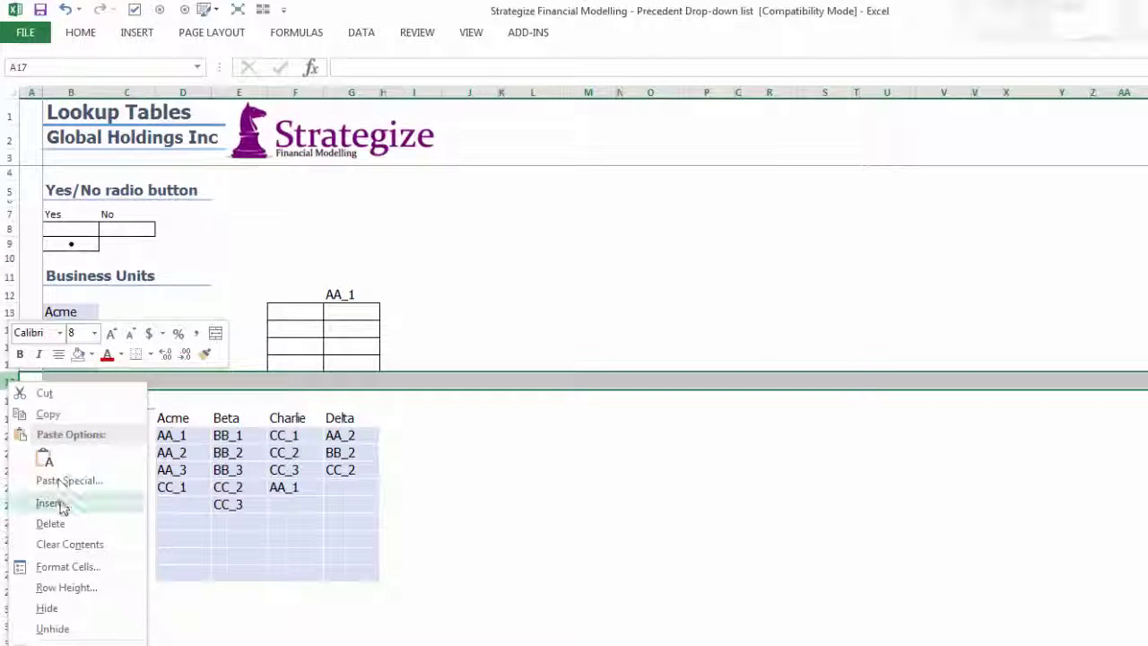
- Insert seven blank rows above the Products section, giving B17 the plain formatting of C17
click(60, 506)
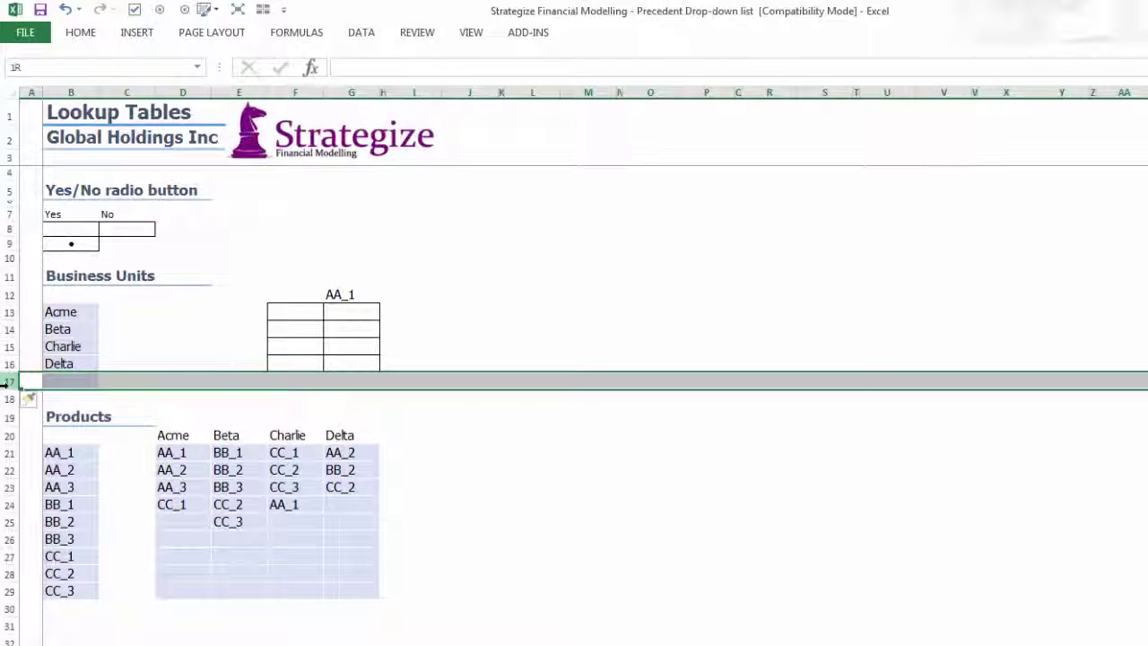
click(109, 383)
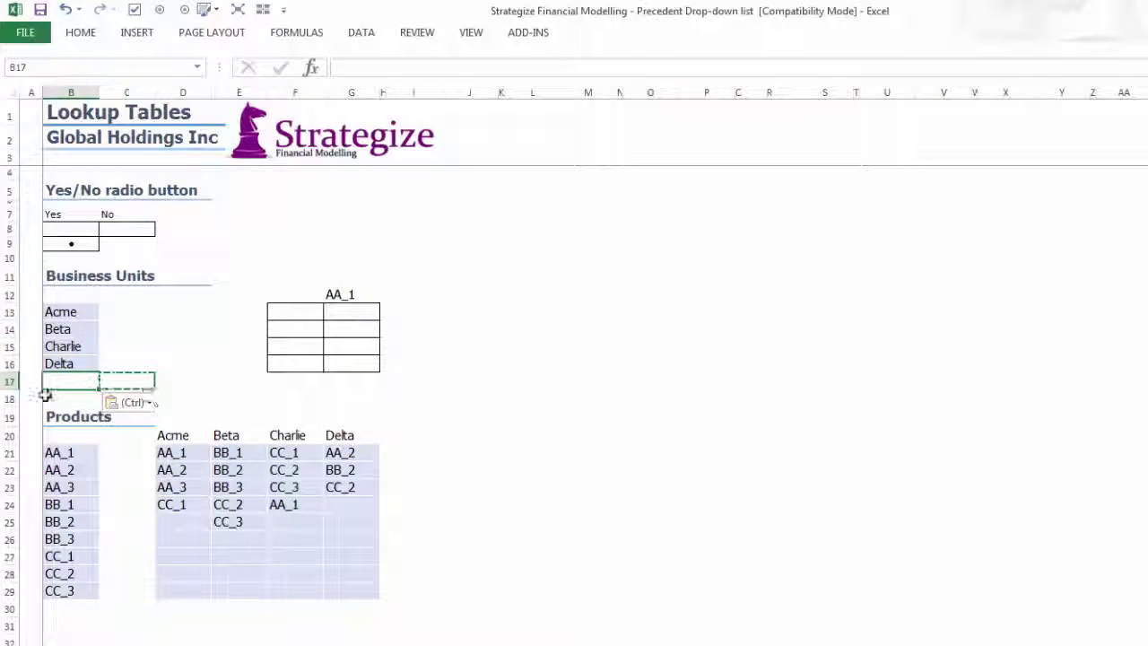
drag(8, 383, 10, 403)
key(ctrl+c)
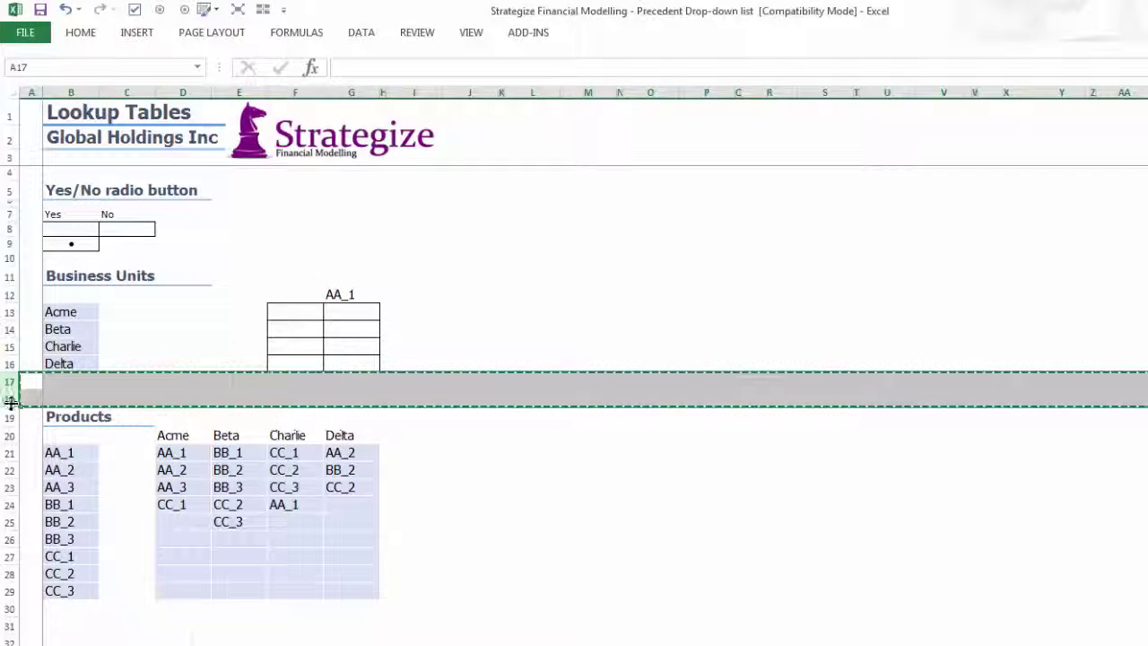
right_click(10, 399)
click(72, 524)
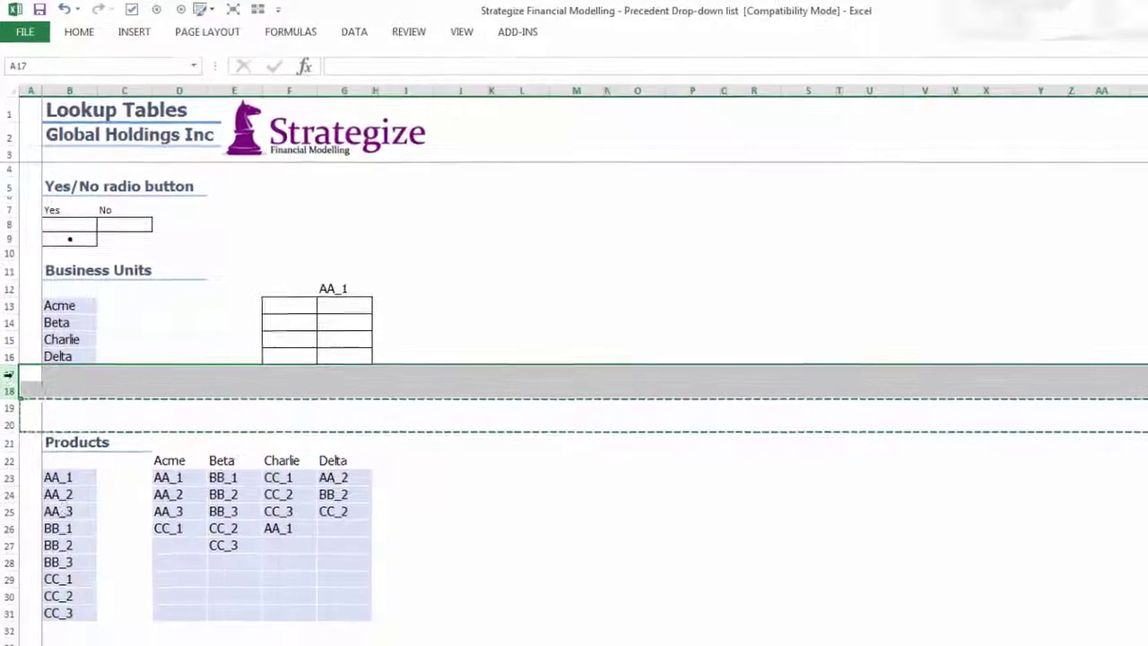
drag(9, 375, 9, 420)
key(ctrl+c)
right_click(10, 417)
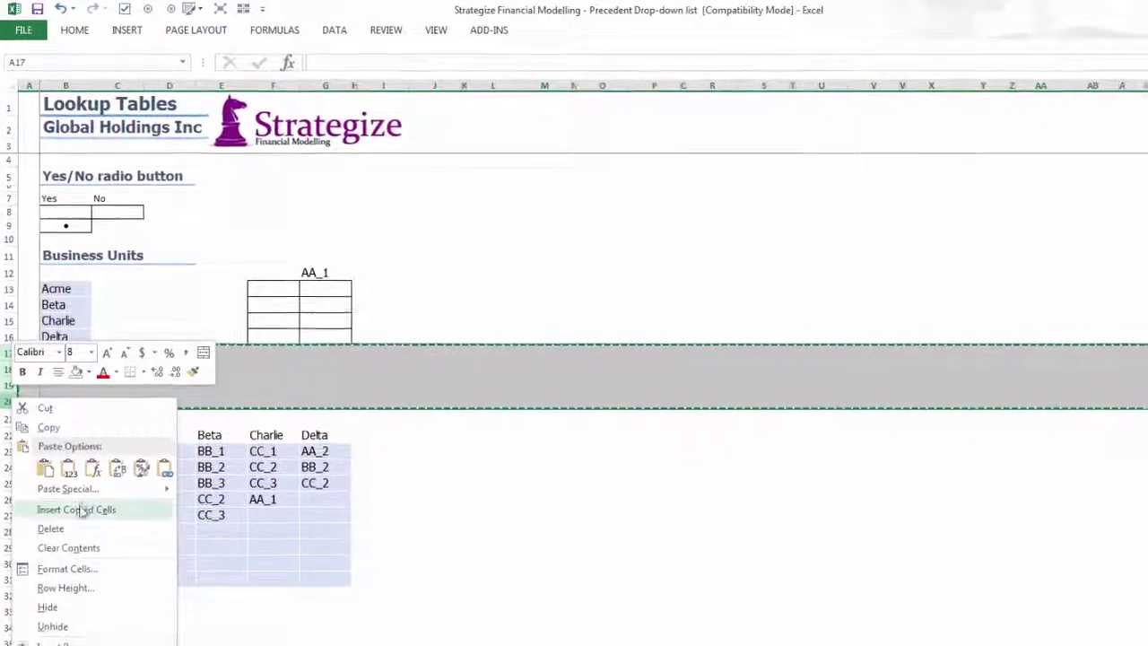
click(79, 509)
- Start a formula in F13 that nests COUNTIF inside MAX
click(267, 287)
text(=)
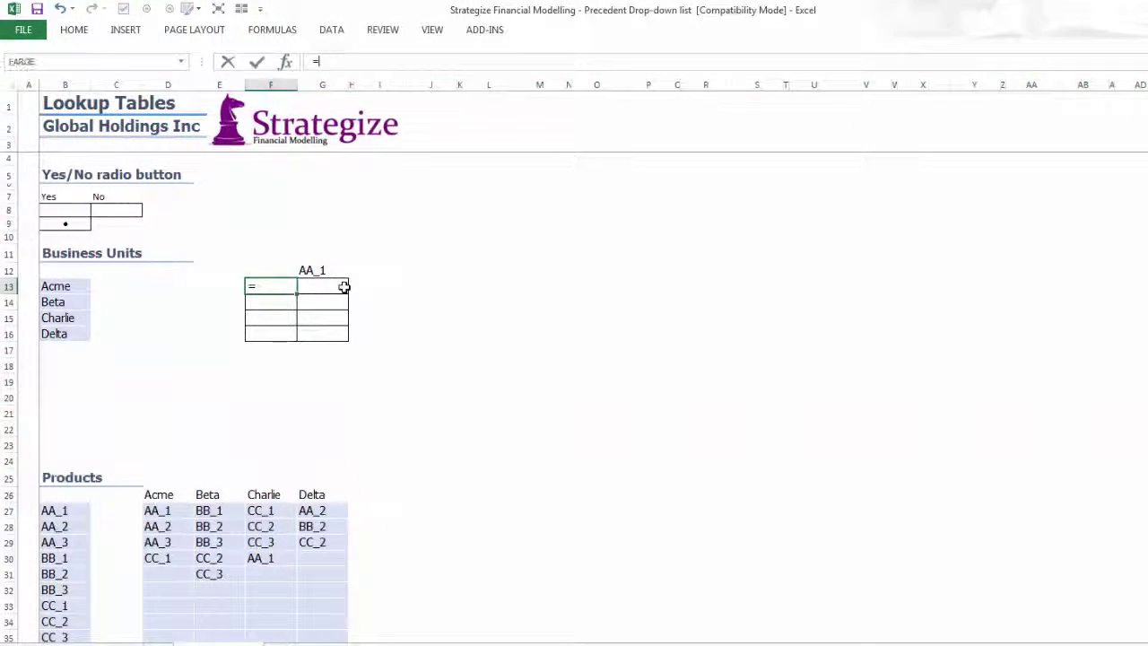
text(max)
key(Tab)
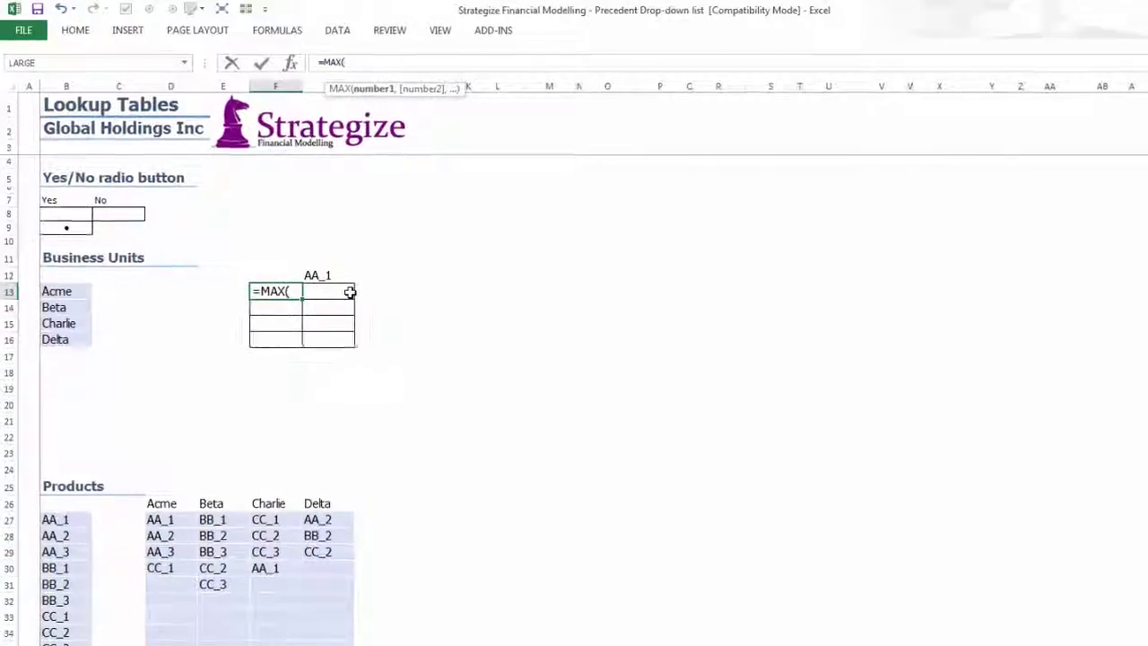
text(cou)
key(Down)
key(Down)
key(Down)
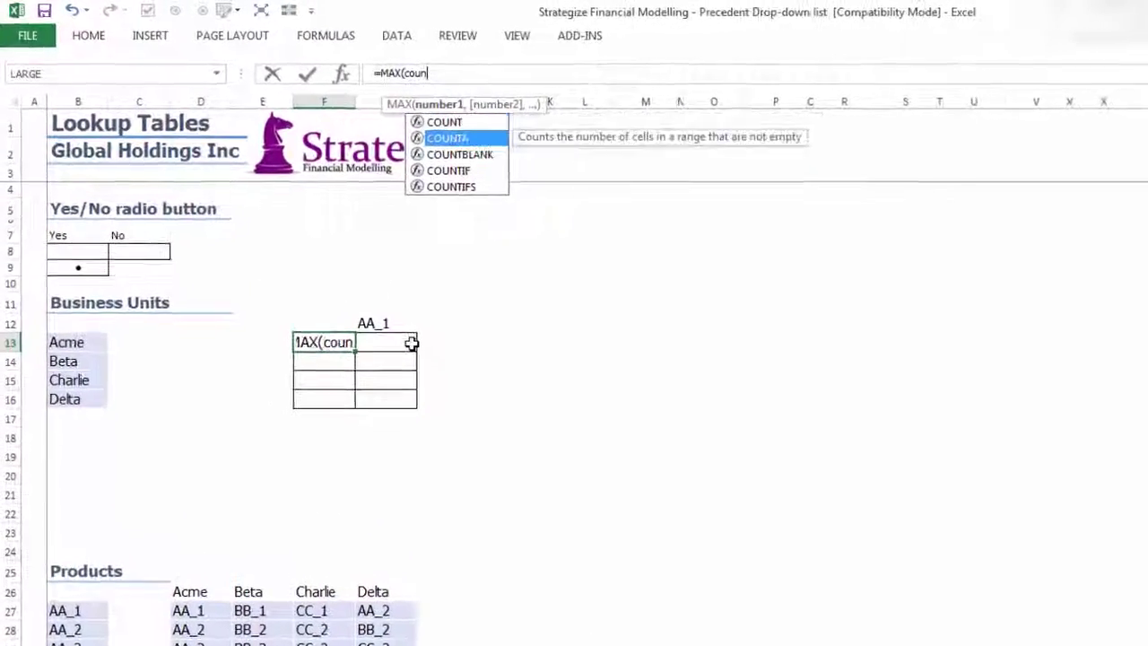
key(Tab)
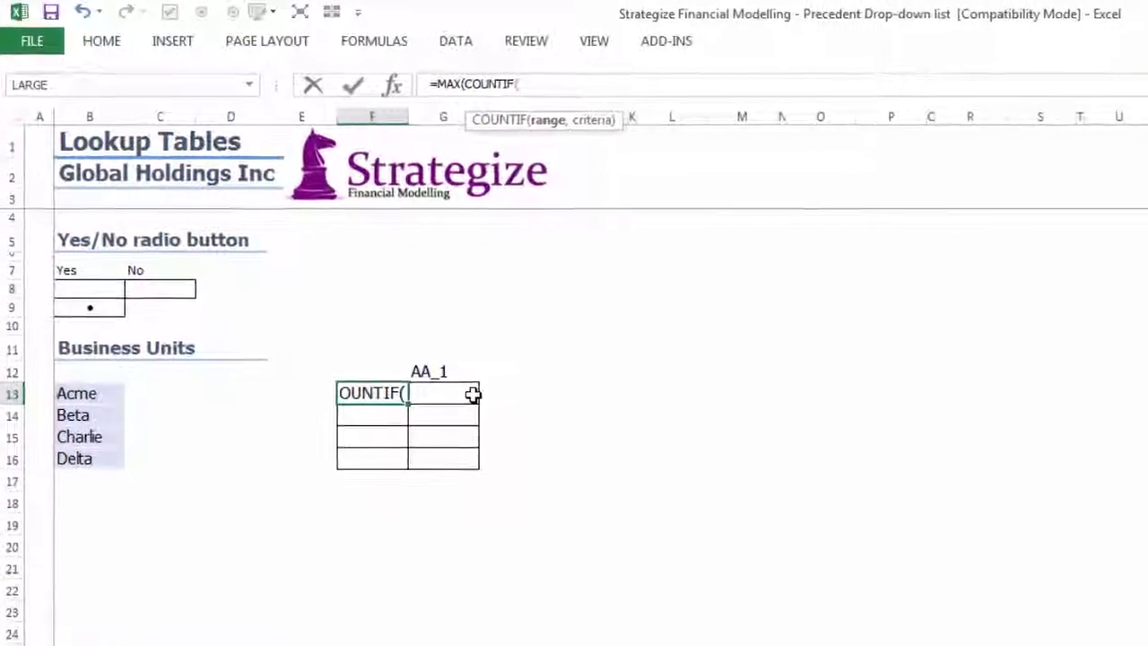
- Set the COUNTIF range to G$13:G$16 and its criteria to "<="&G13
drag(481, 419, 472, 490)
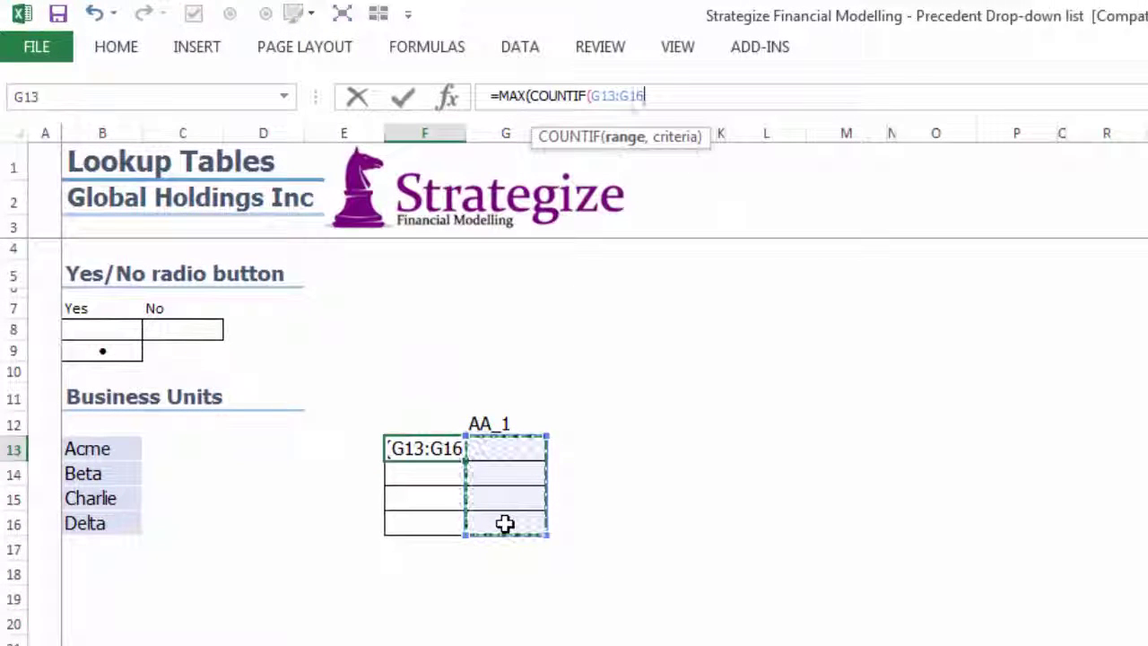
key(F4)
key(F4)
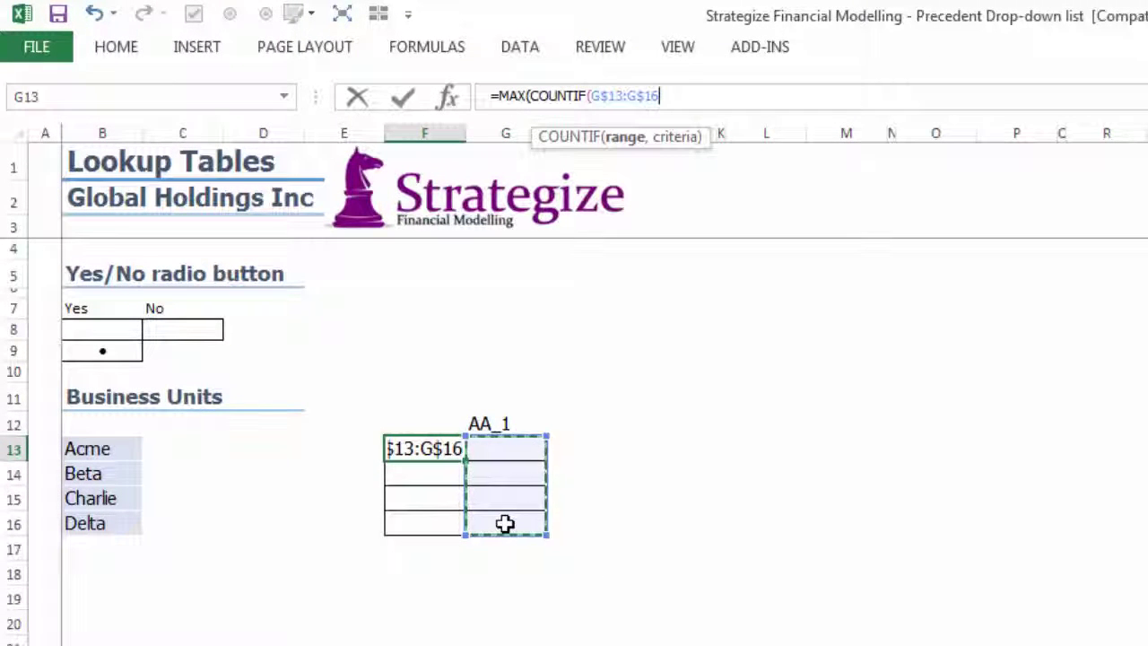
text(,"<="&)
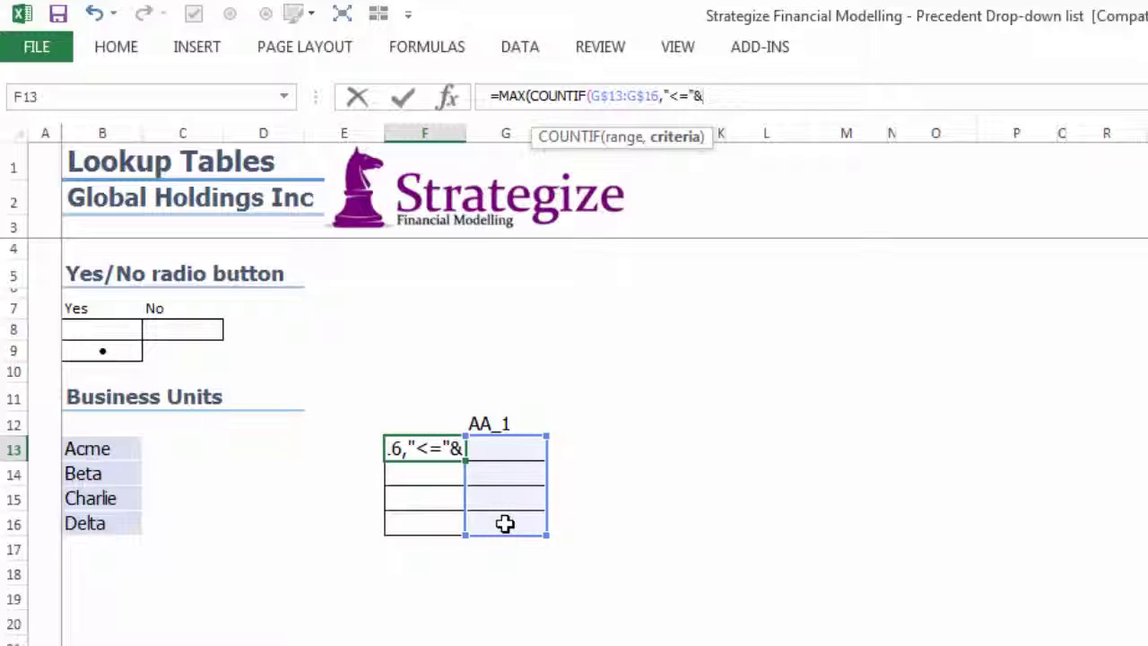
click(492, 449)
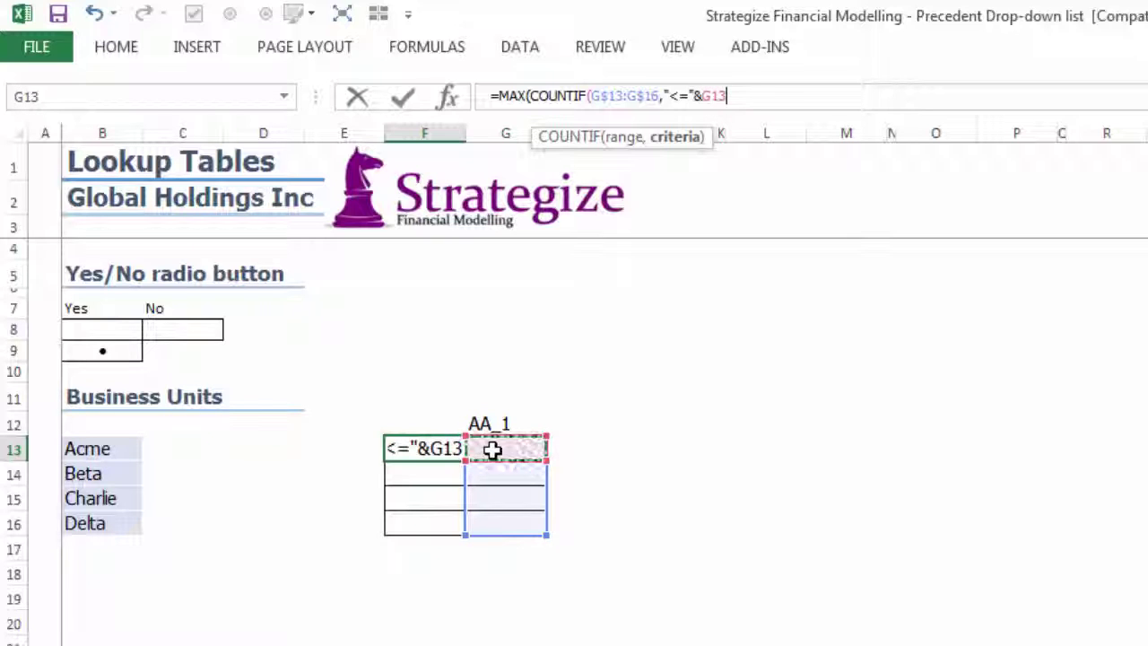
text())
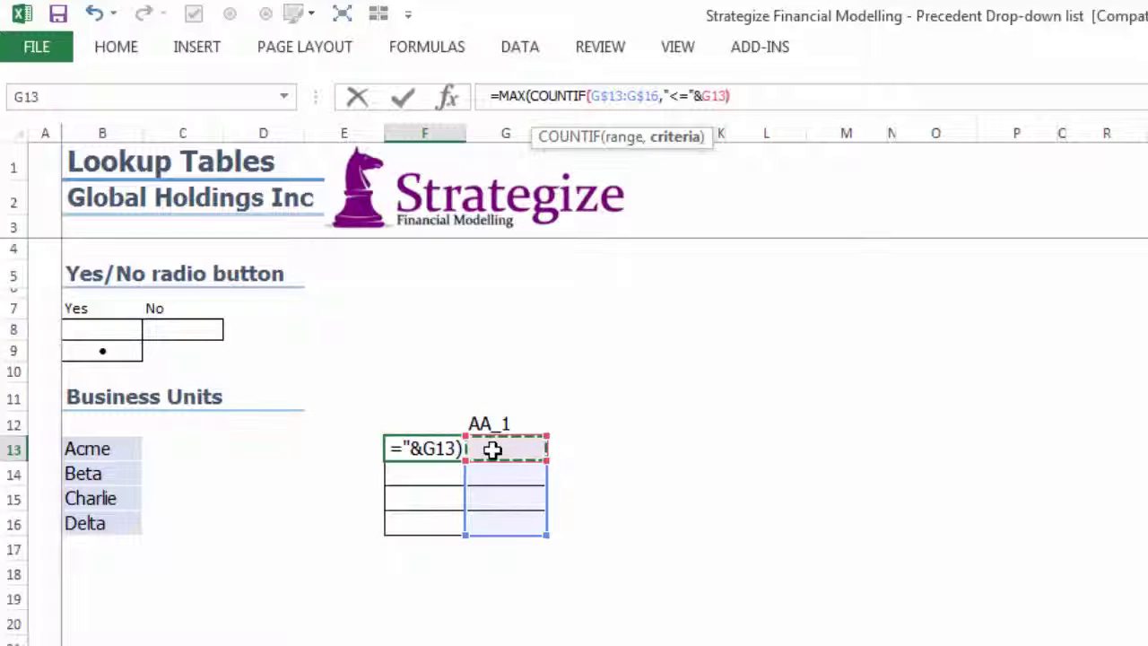
- Complete the F13 formula with -COUNTBLANK(G$13:G$16),0) and fill it down to F16
text(-co)
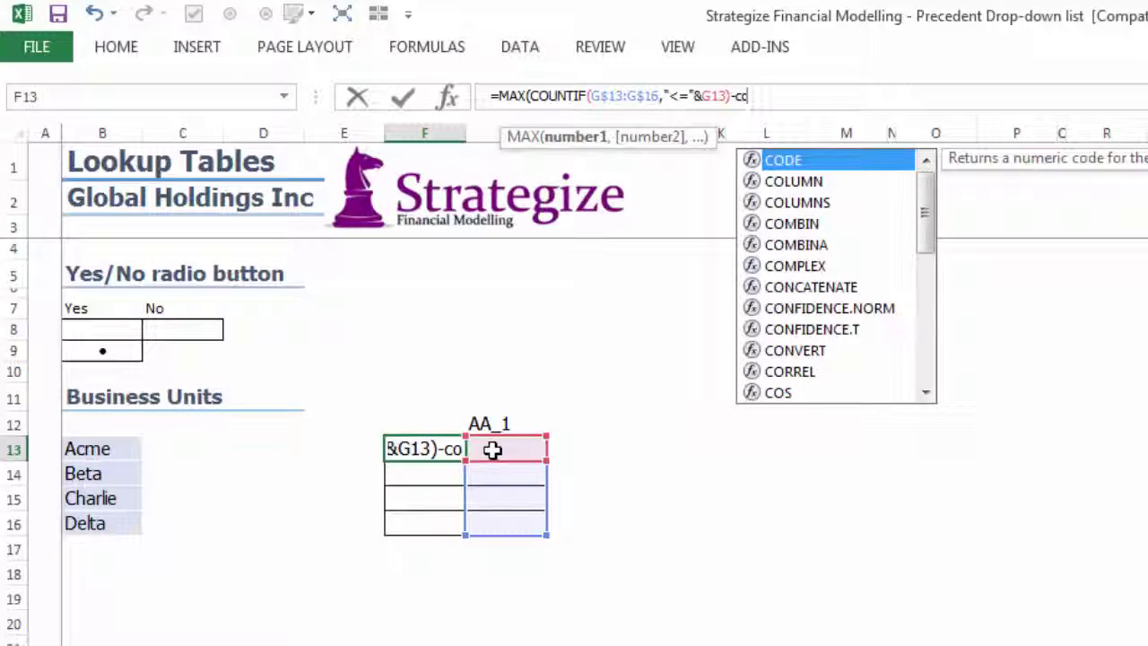
text(unt)
key(Down)
key(Down)
key(Tab)
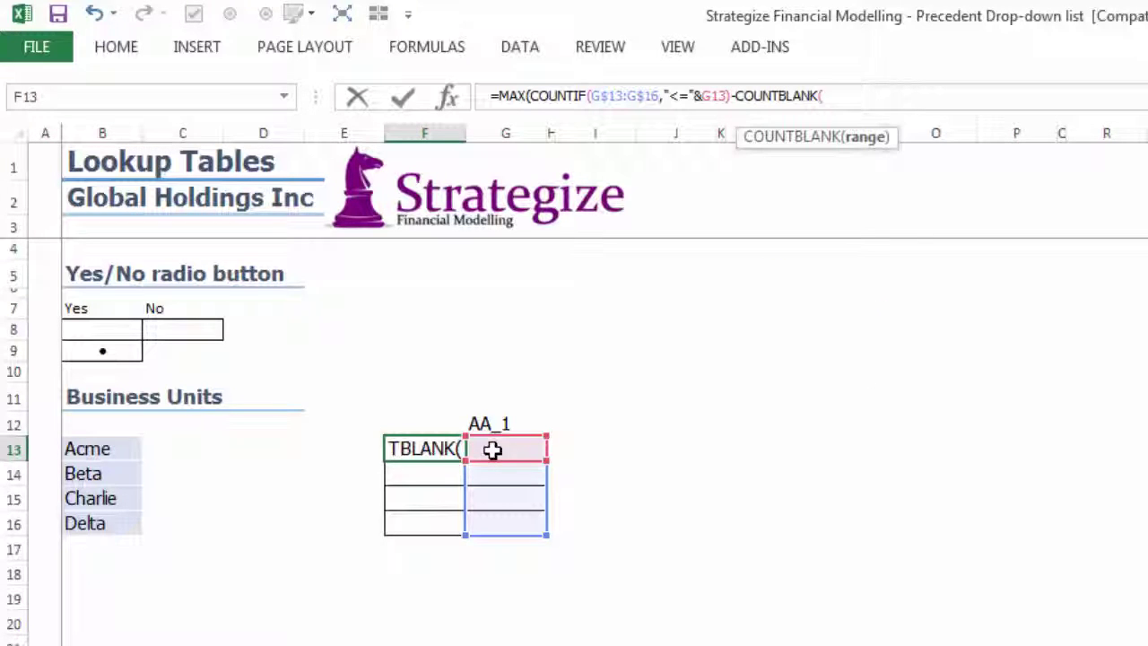
drag(493, 448, 496, 512)
key(F4)
key(F4)
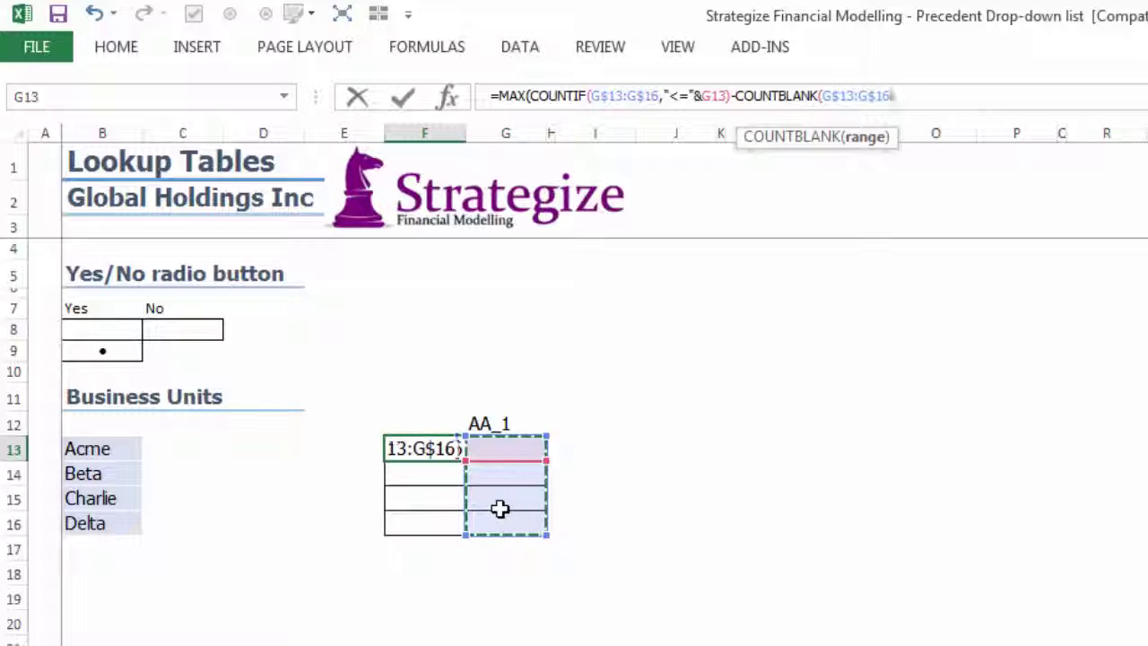
text(),0)
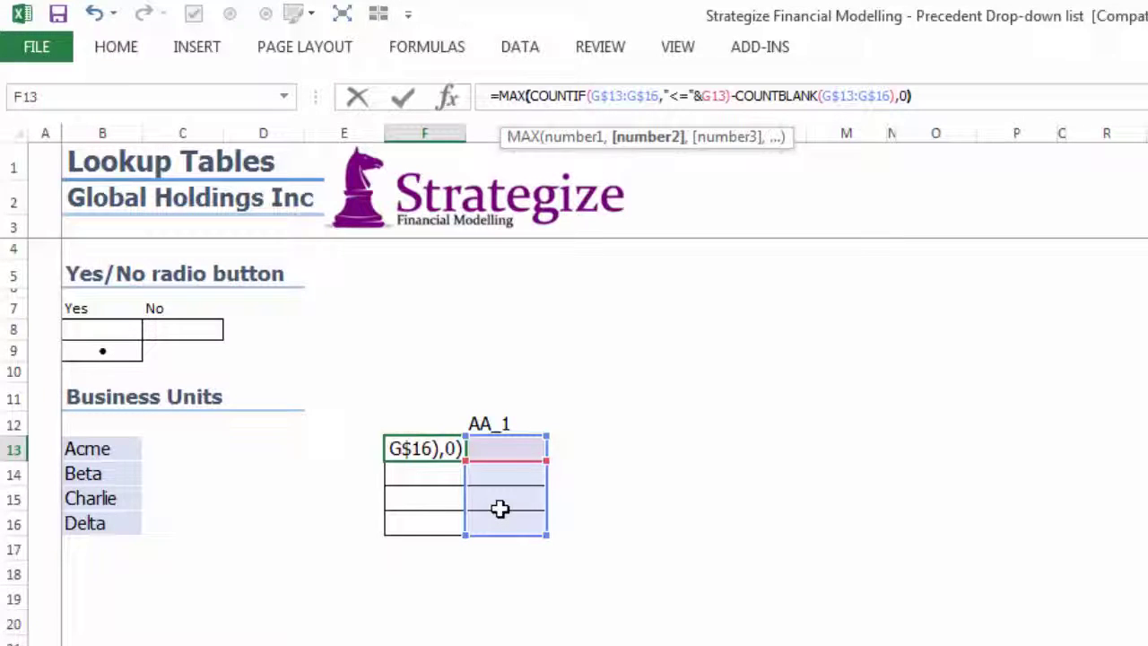
key(Return)
key(Up)
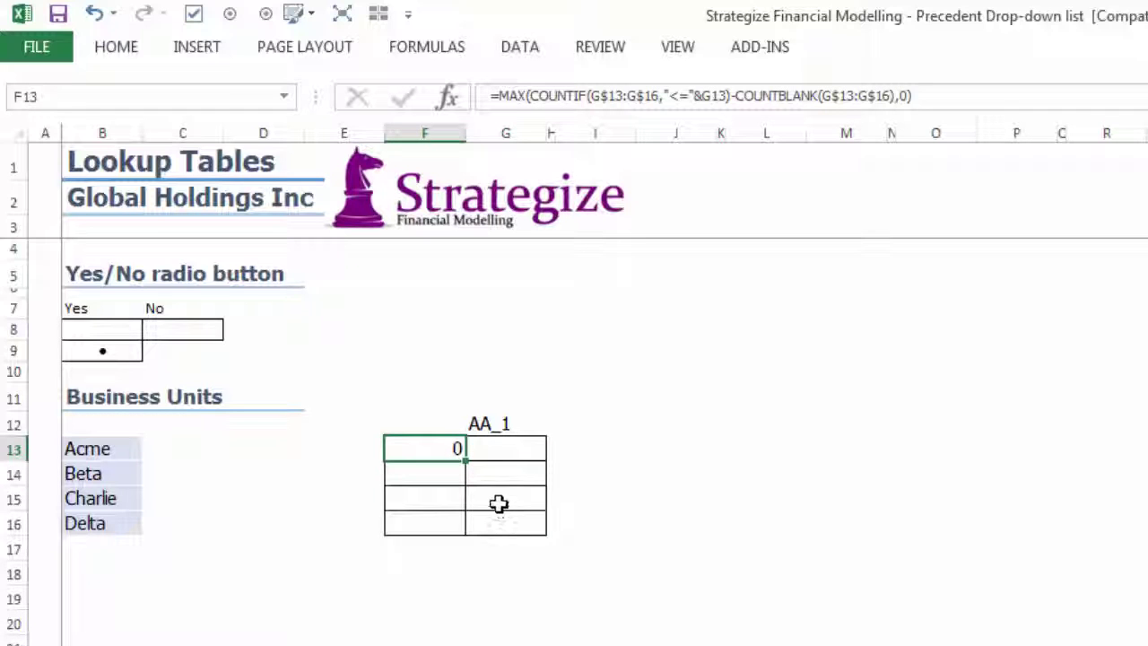
drag(464, 459, 459, 531)
- Start a formula in G13 that nests VLOOKUP inside ISERROR as the logical test of an IF
click(487, 450)
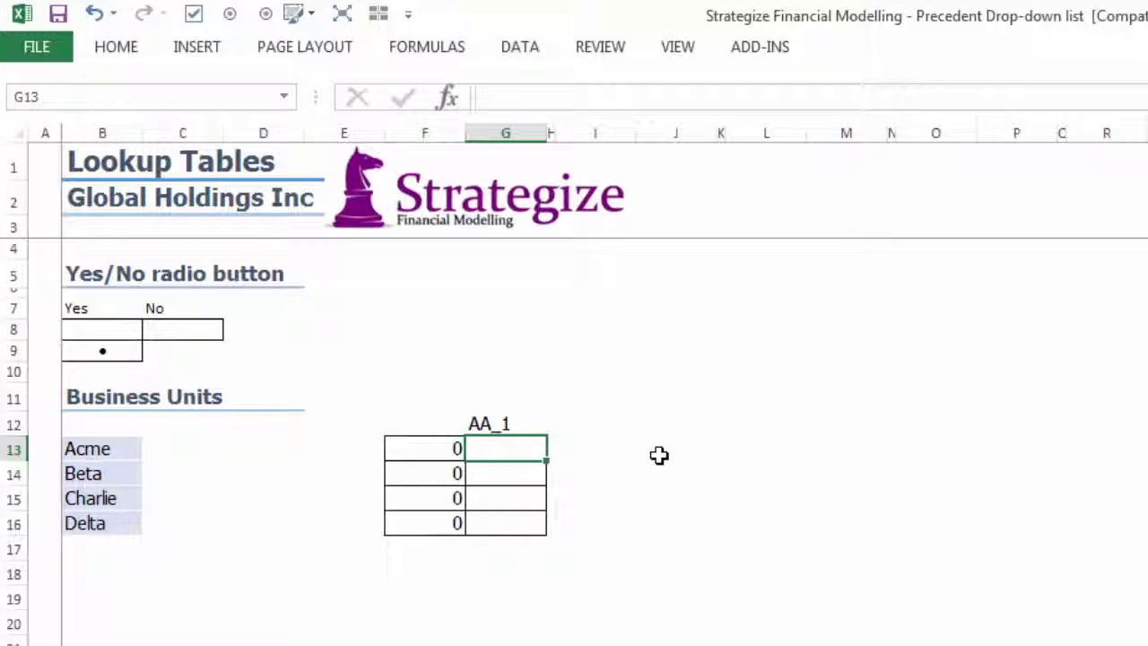
text(=IF(i)
key(Tab)
text(is)
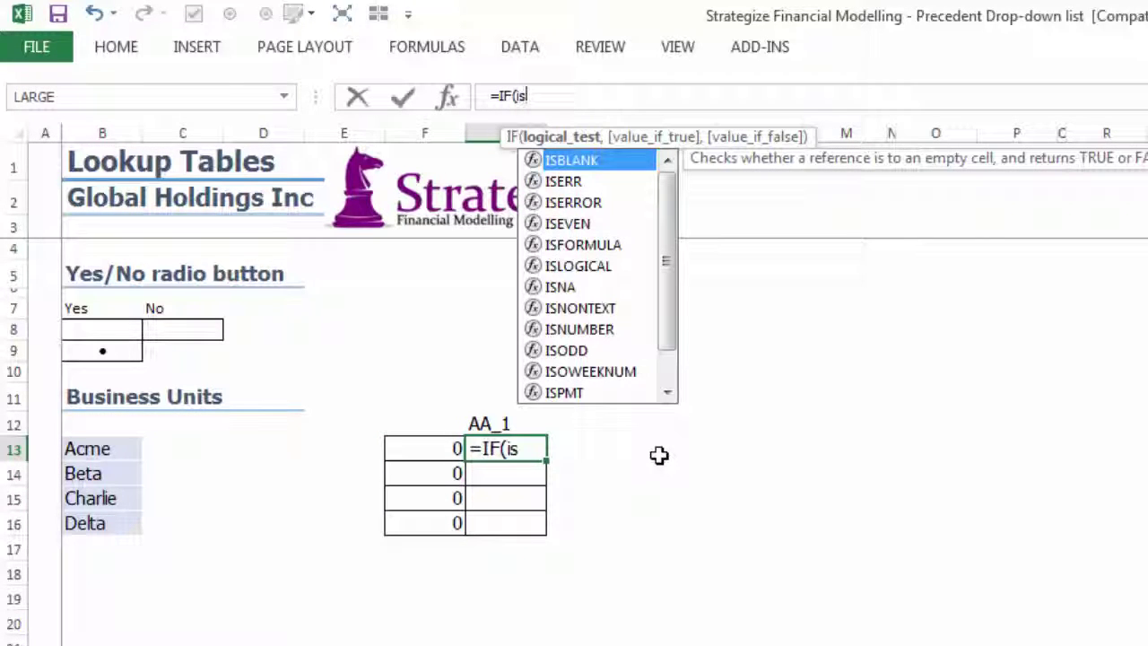
text(err)
key(Down)
key(Tab)
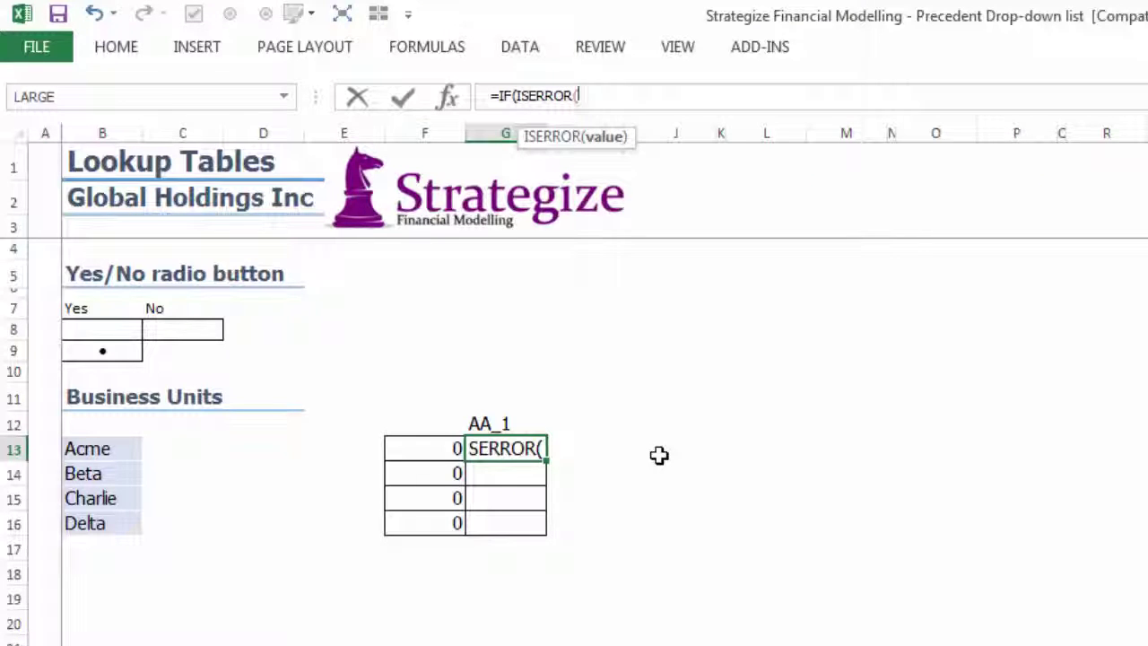
text(vl)
key(Tab)
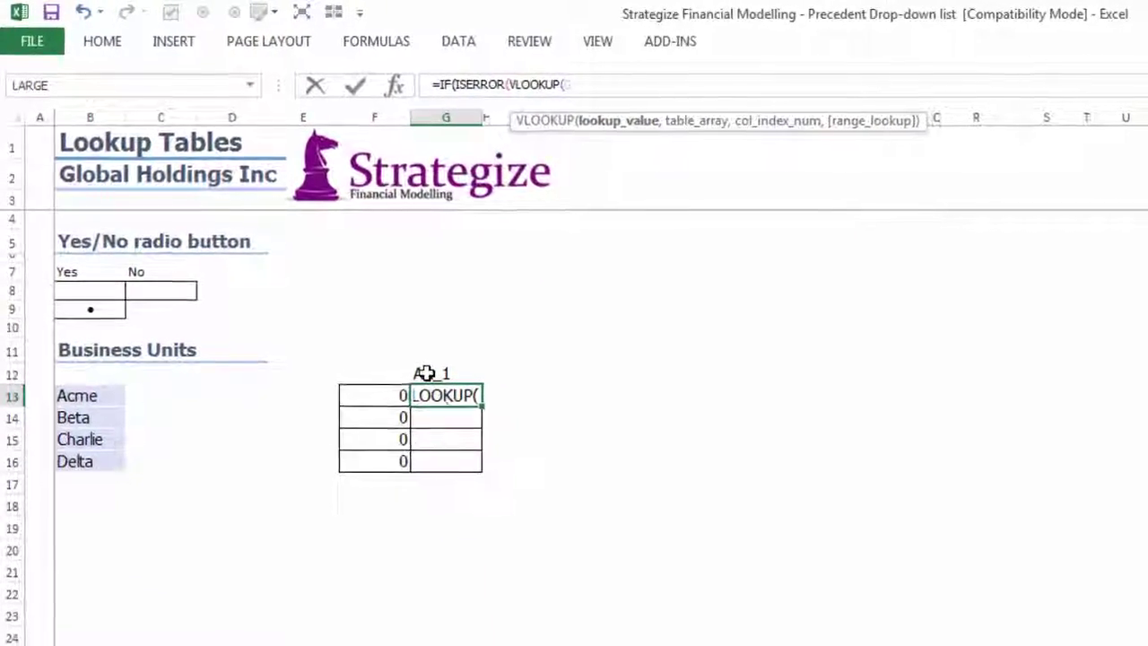
- Set the VLOOKUP arguments to G$12, $D$27:$D$35, column 1 and FALSE, and close the ISERROR test
click(451, 395)
key(F4)
key(F4)
text(,)
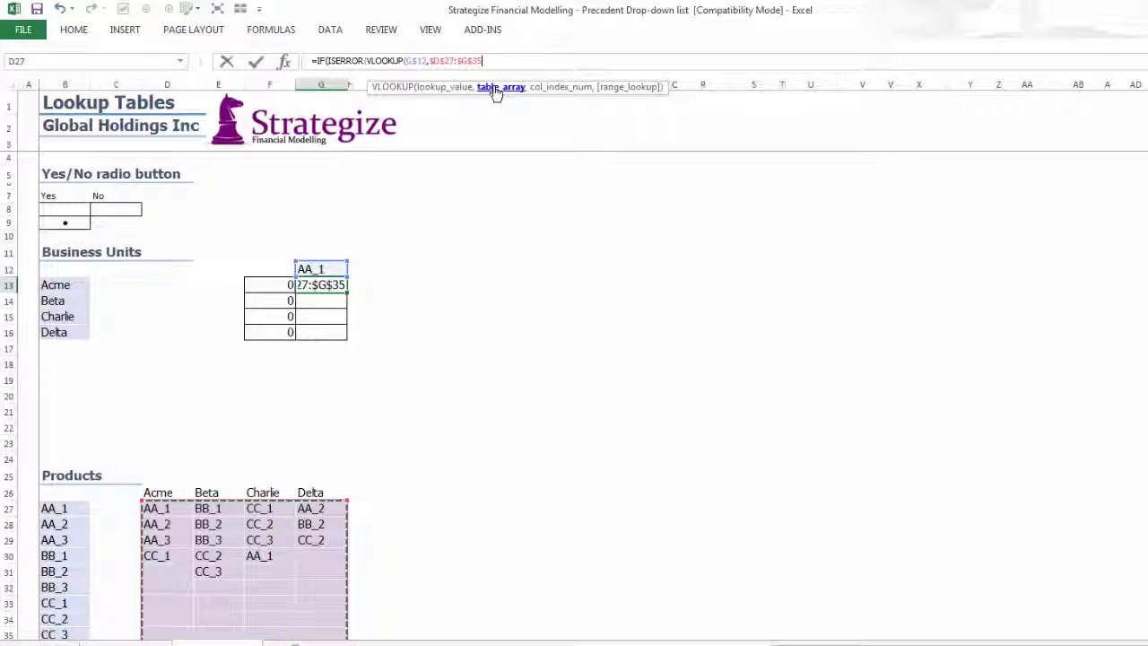
drag(161, 510, 155, 588)
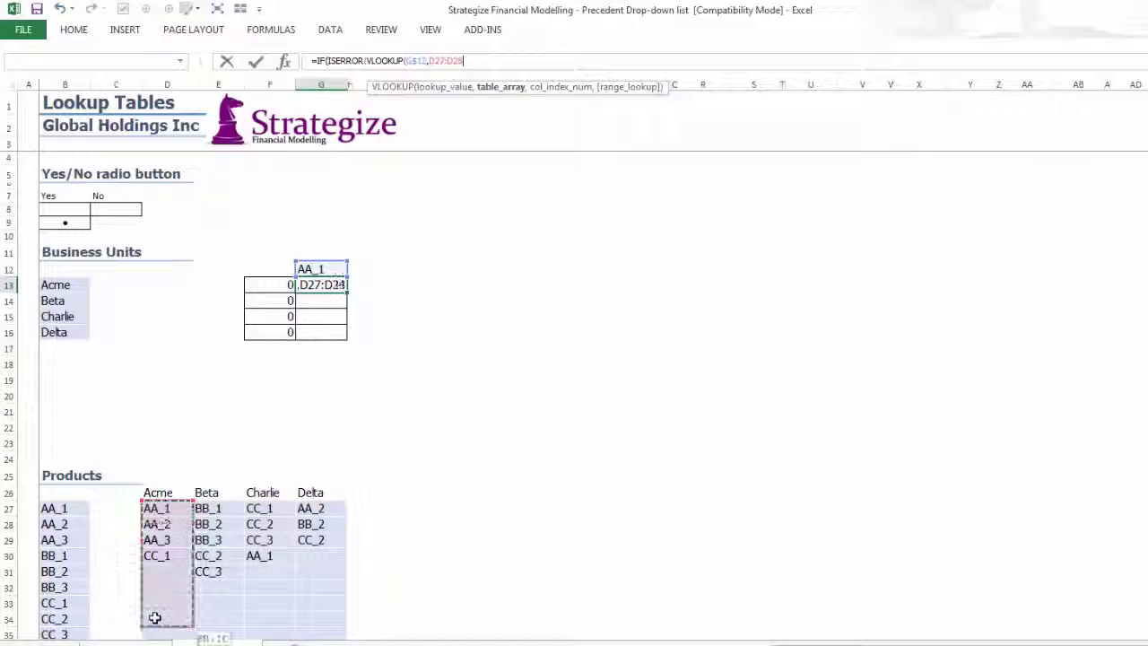
key(F4)
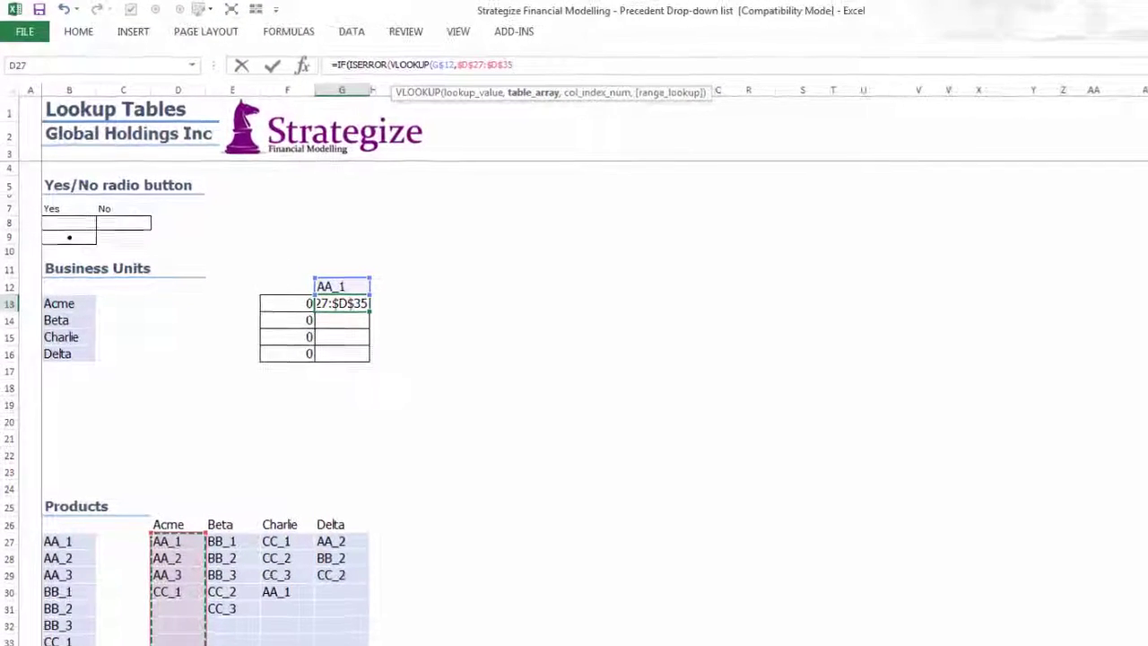
text(,1,f)
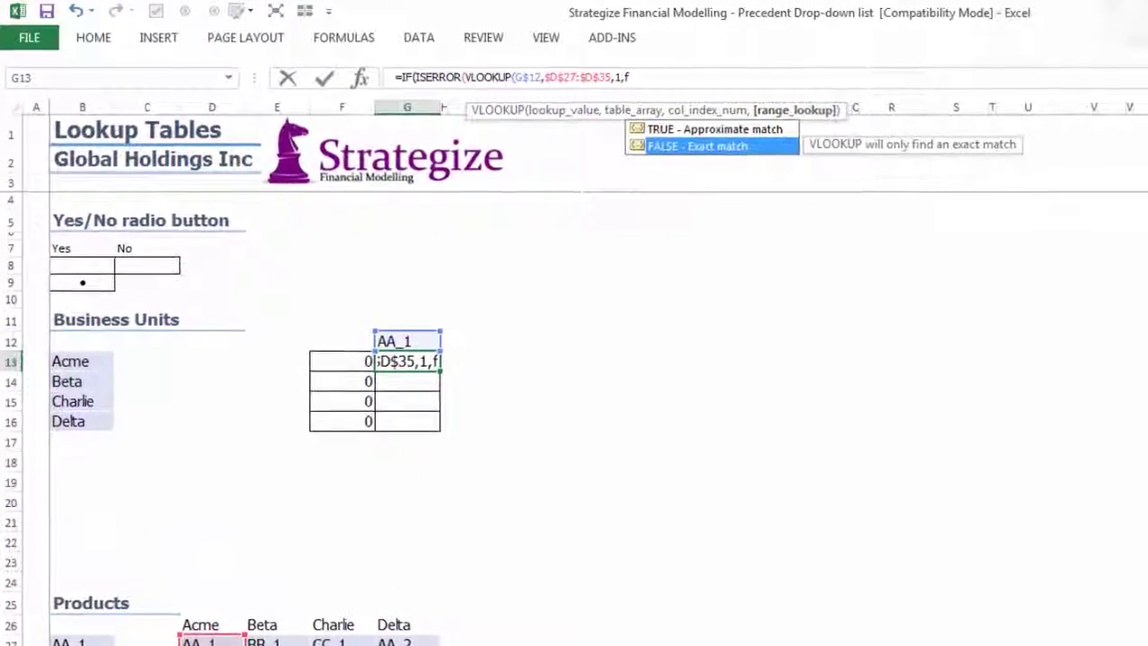
key(Tab)
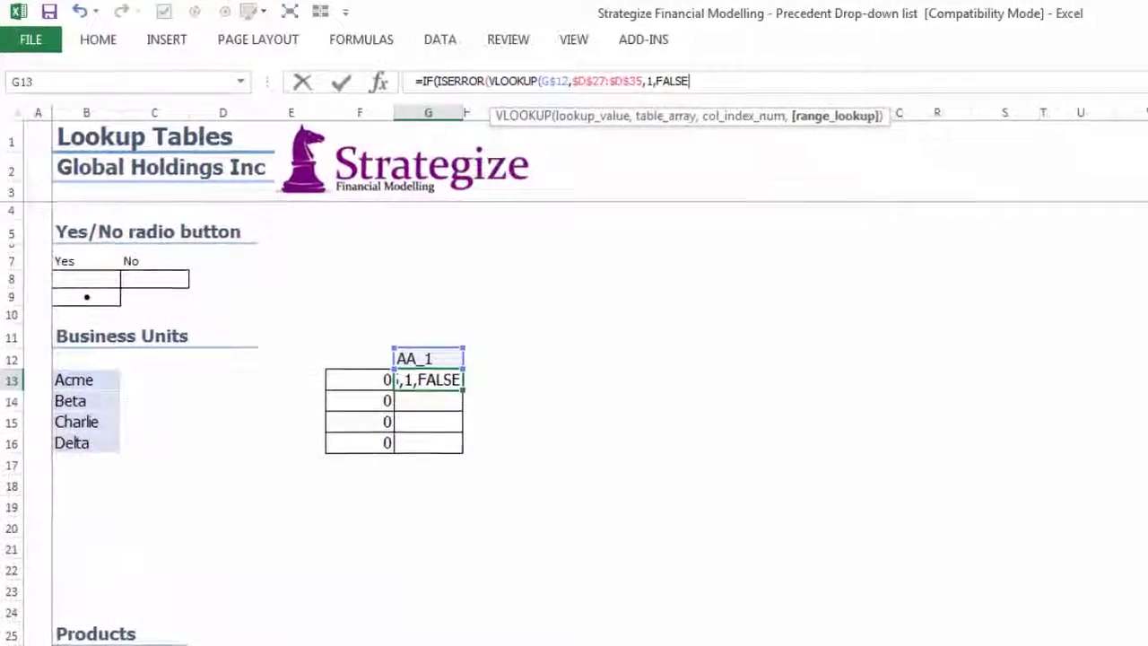
text()))
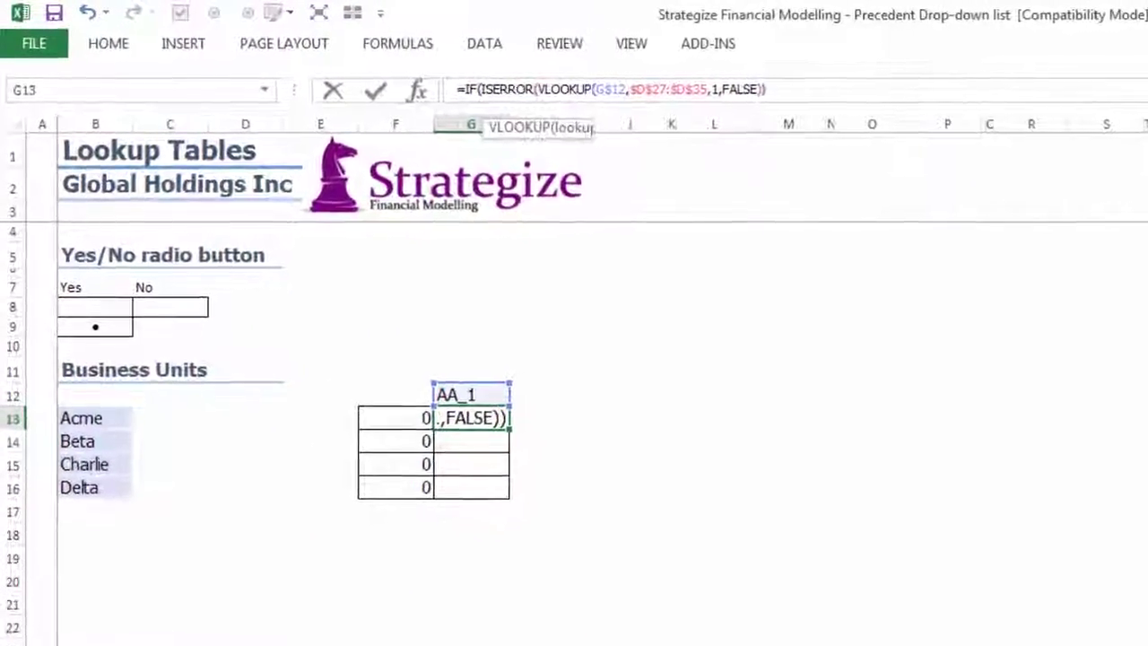
- Complete the G13 IF formula with "" as the true value and $B13 as the false value
text(,)
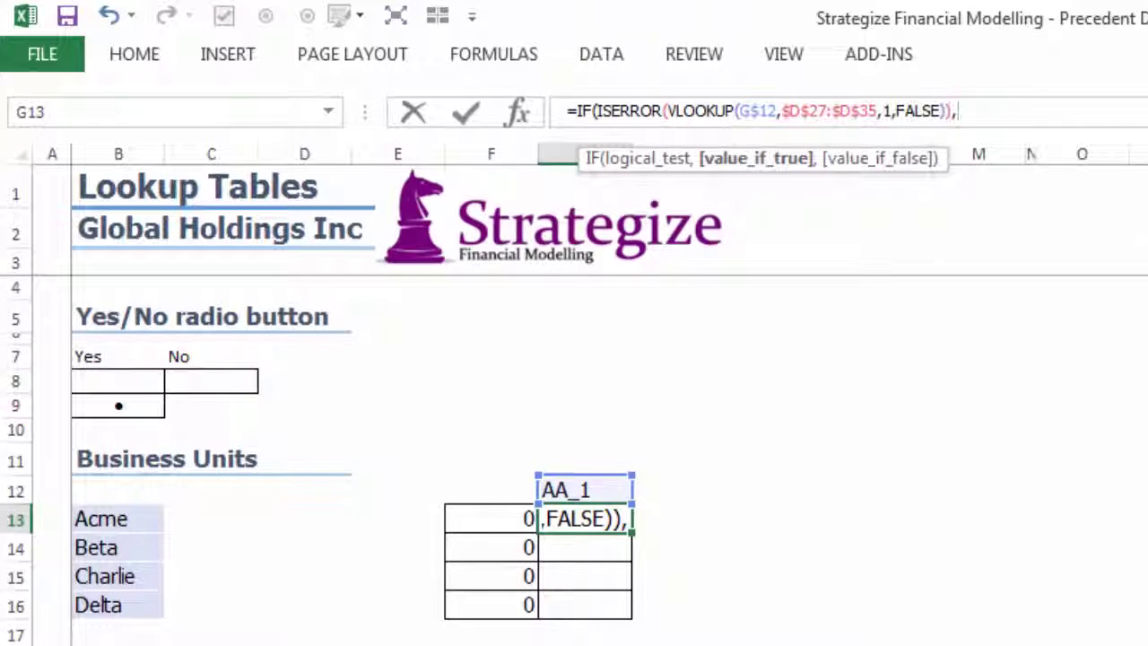
text("")
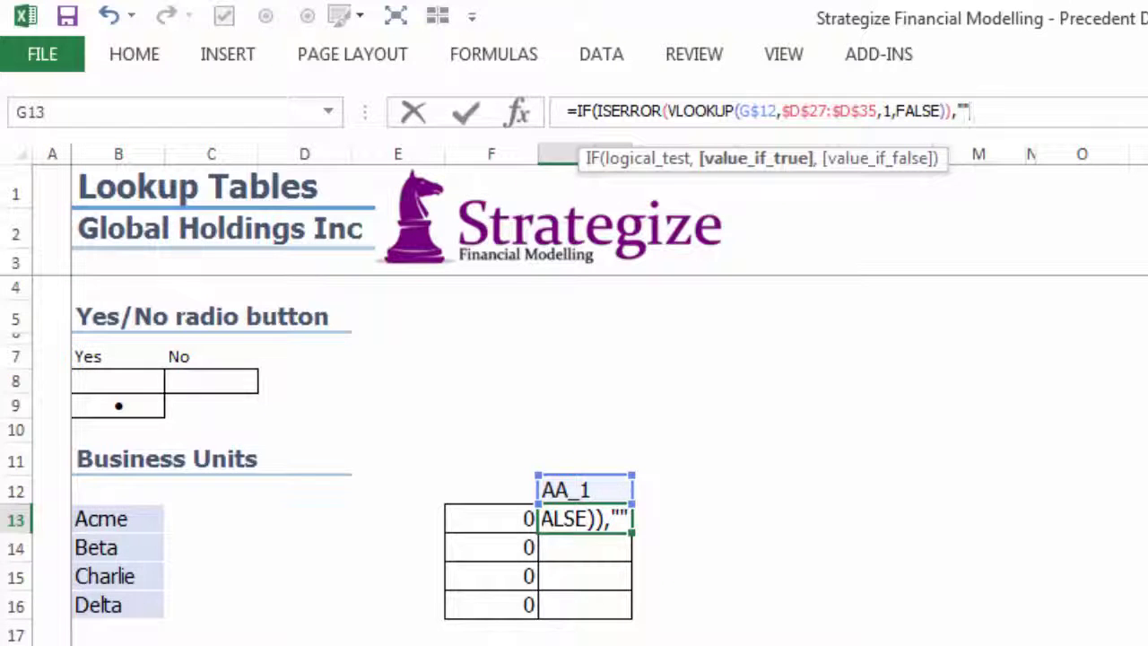
text(,)
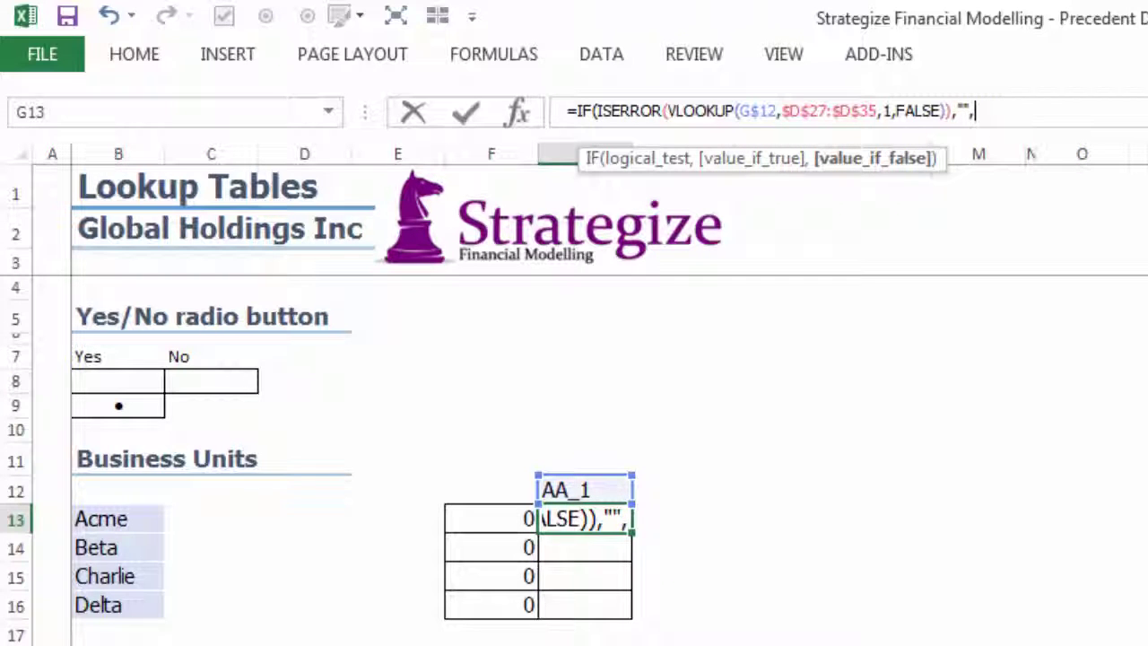
click(97, 518)
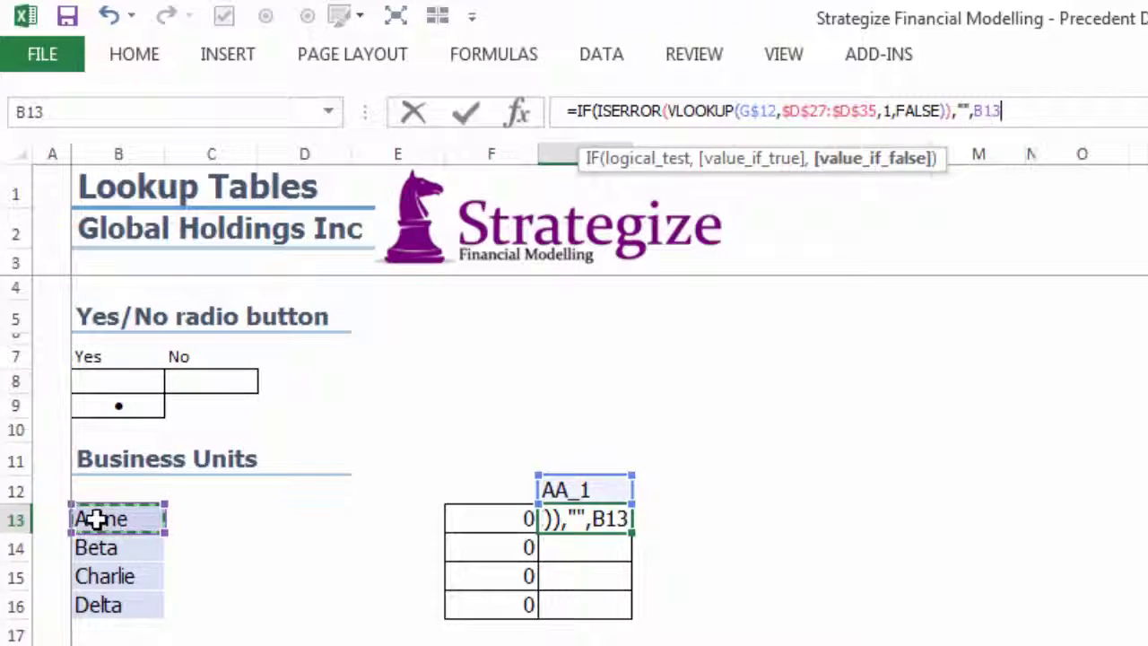
key(F4)
key(F4)
key(F4)
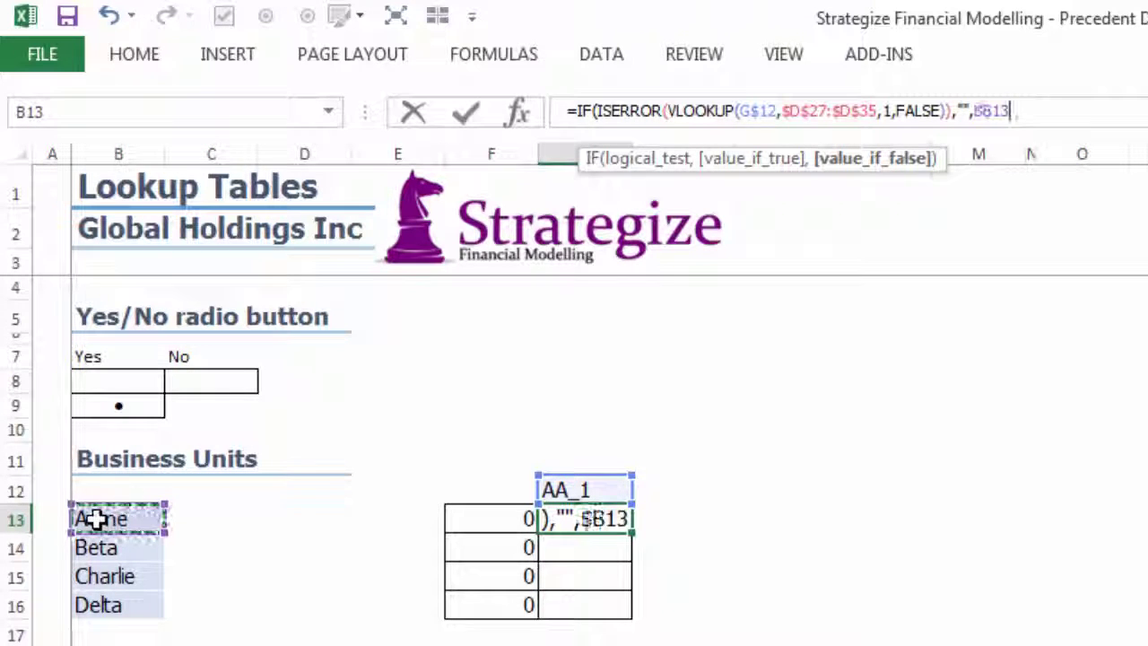
text())
key(ctrl+Return)
- Fill the G13 formula down to G14 and change its lookup range to the Beta column, $E$27:$E$35
drag(632, 532, 592, 546)
click(592, 546)
click(806, 111)
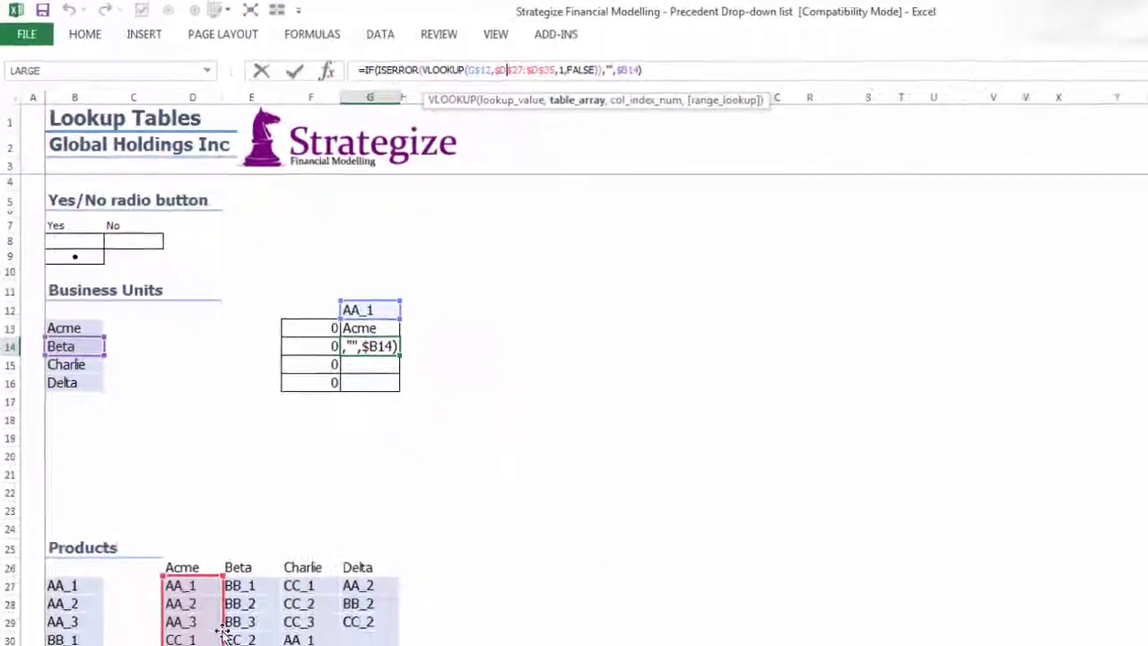
drag(205, 546, 212, 549)
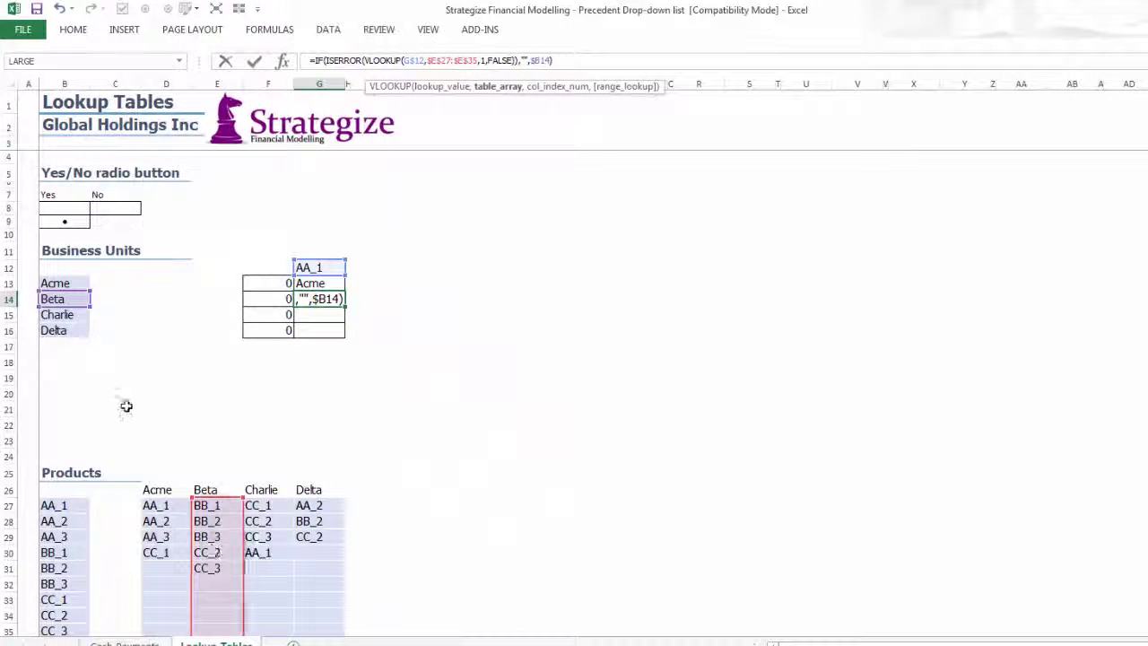
key(ctrl+Return)
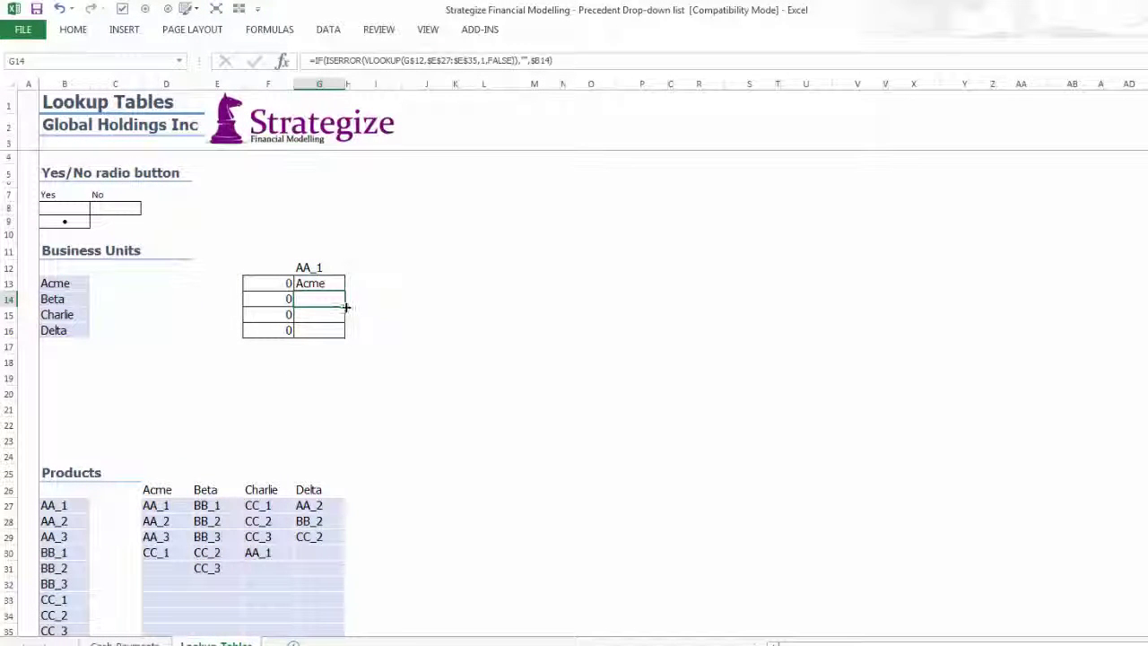
- Fill the G14 formula down to G15 and change its lookup range to the Charlie column, $F$27:$F$35
drag(344, 318, 344, 330)
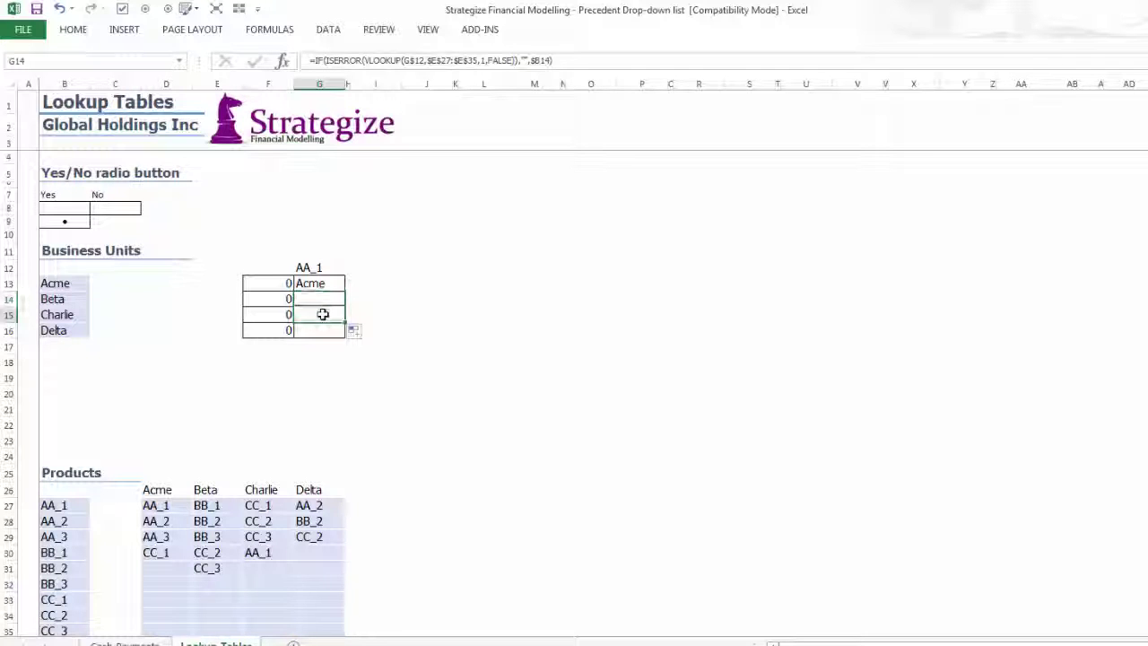
double_click(323, 314)
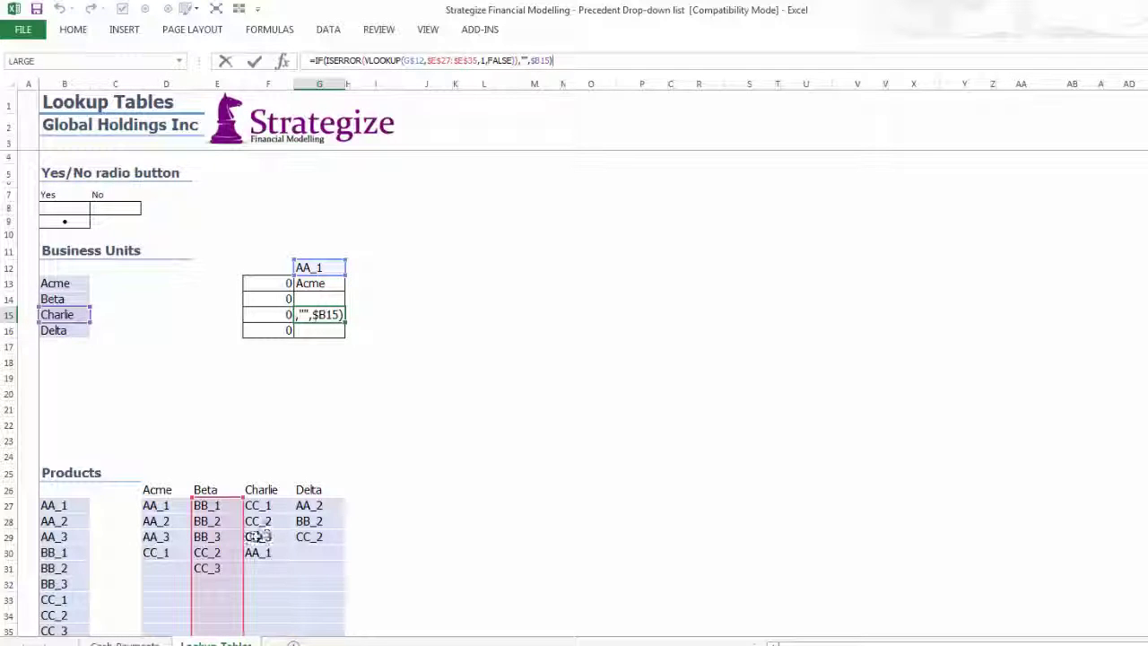
drag(242, 539, 260, 541)
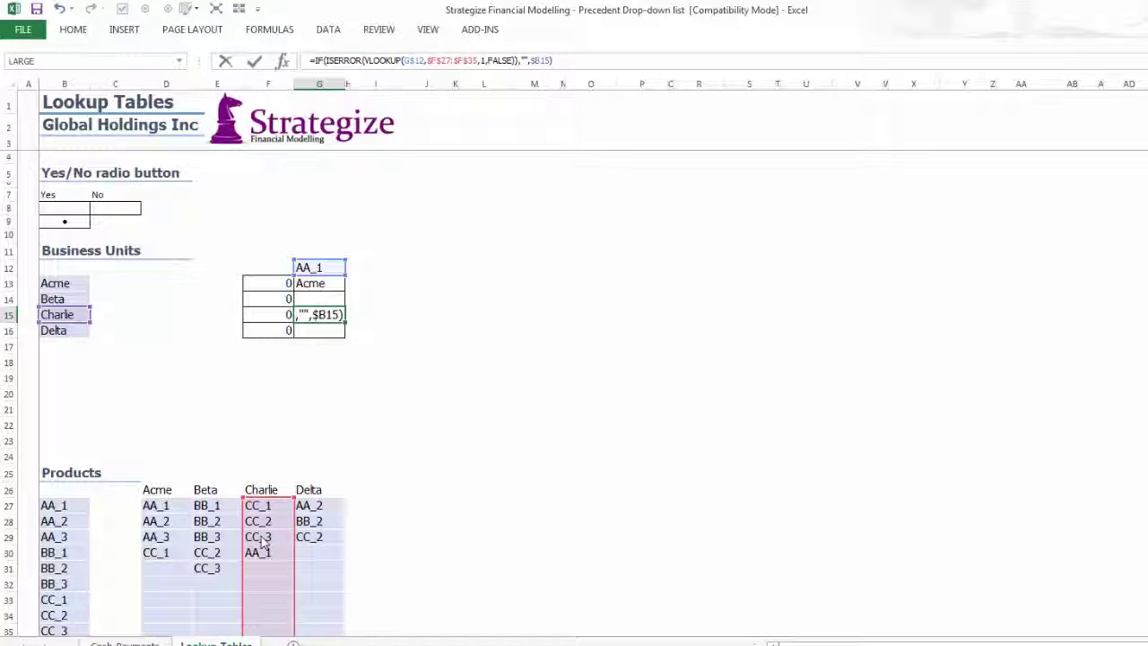
key(Return)
key(Up)
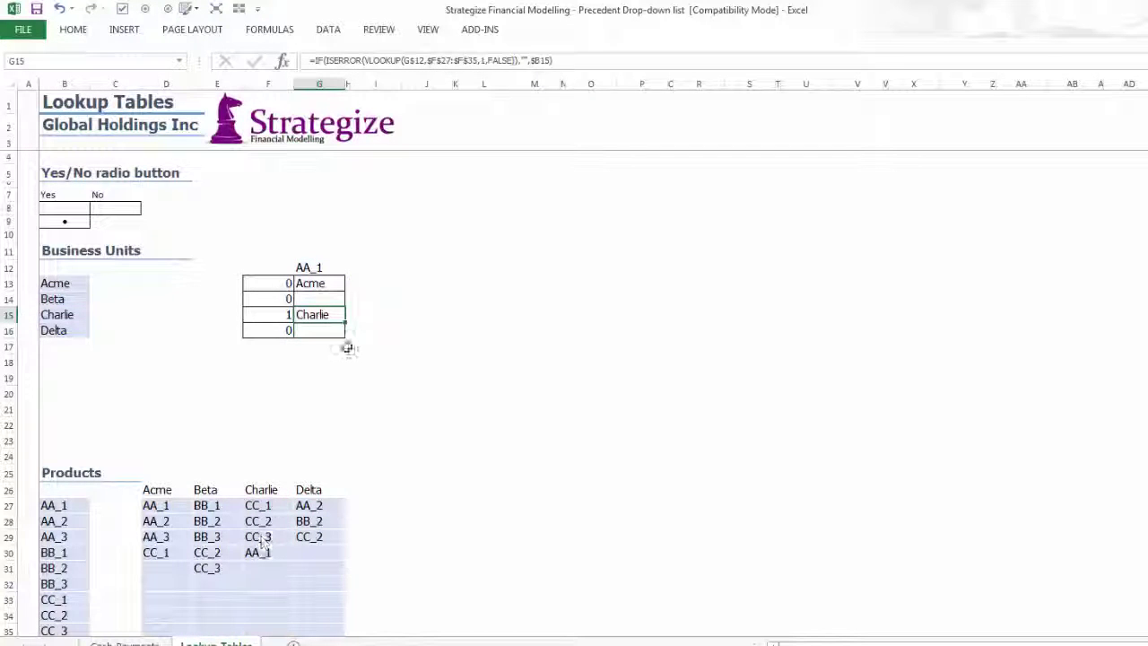
- Fill the G15 formula down to G16 and change its lookup range to the Delta column, $G$27:$G$35
drag(346, 331, 327, 330)
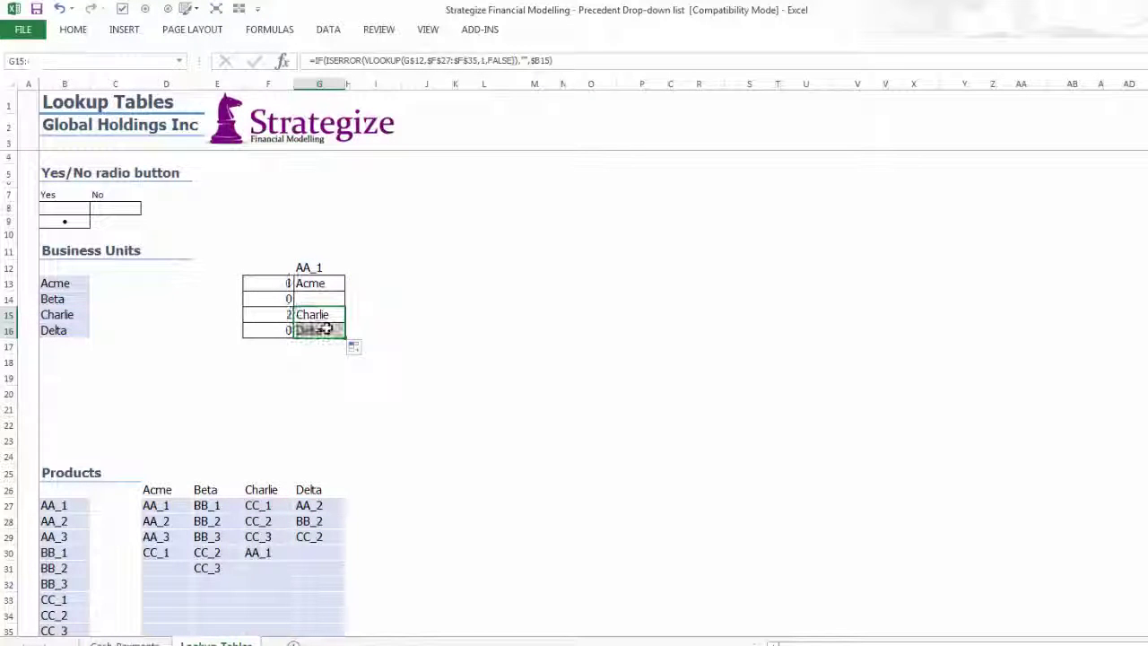
double_click(325, 330)
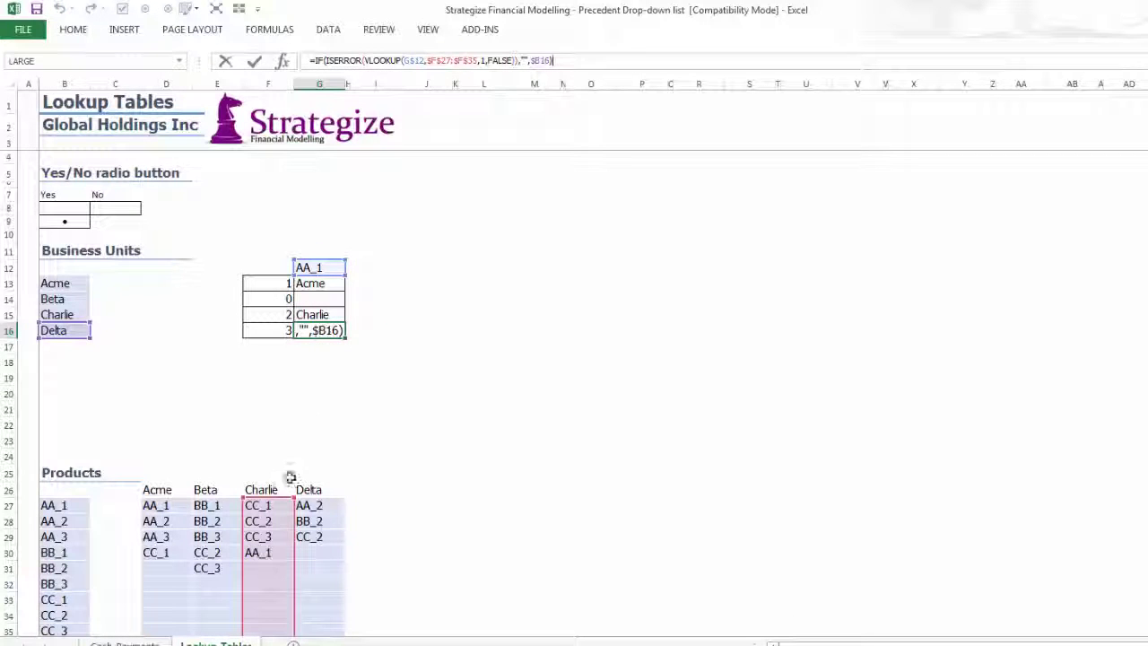
drag(293, 528, 311, 530)
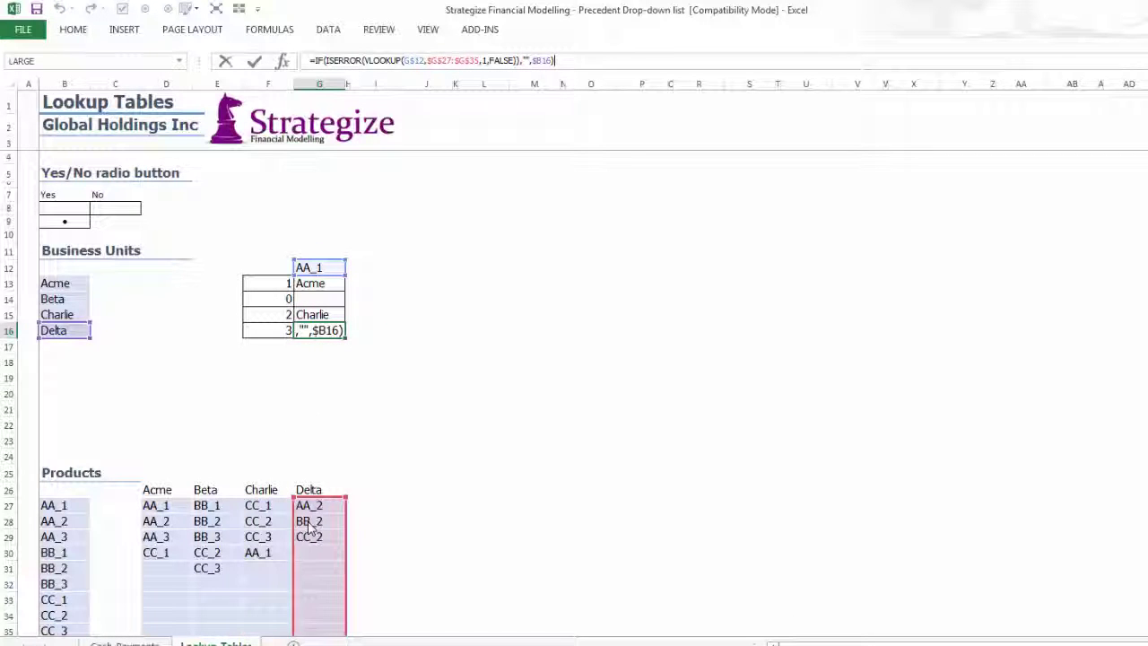
key(Return)
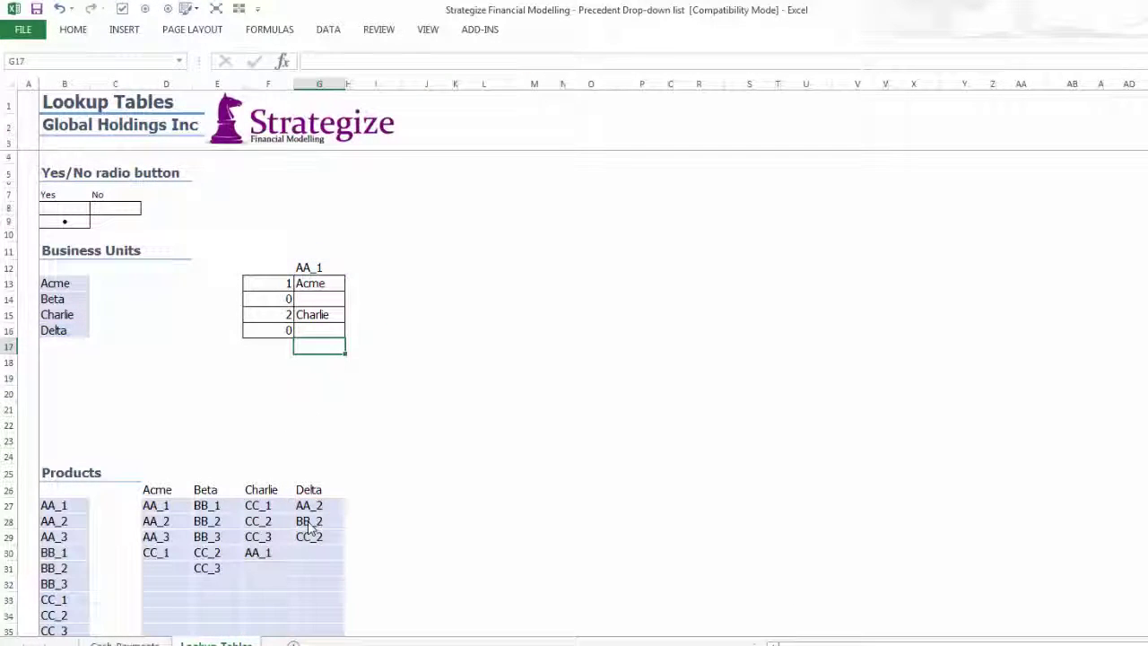
key(Up)
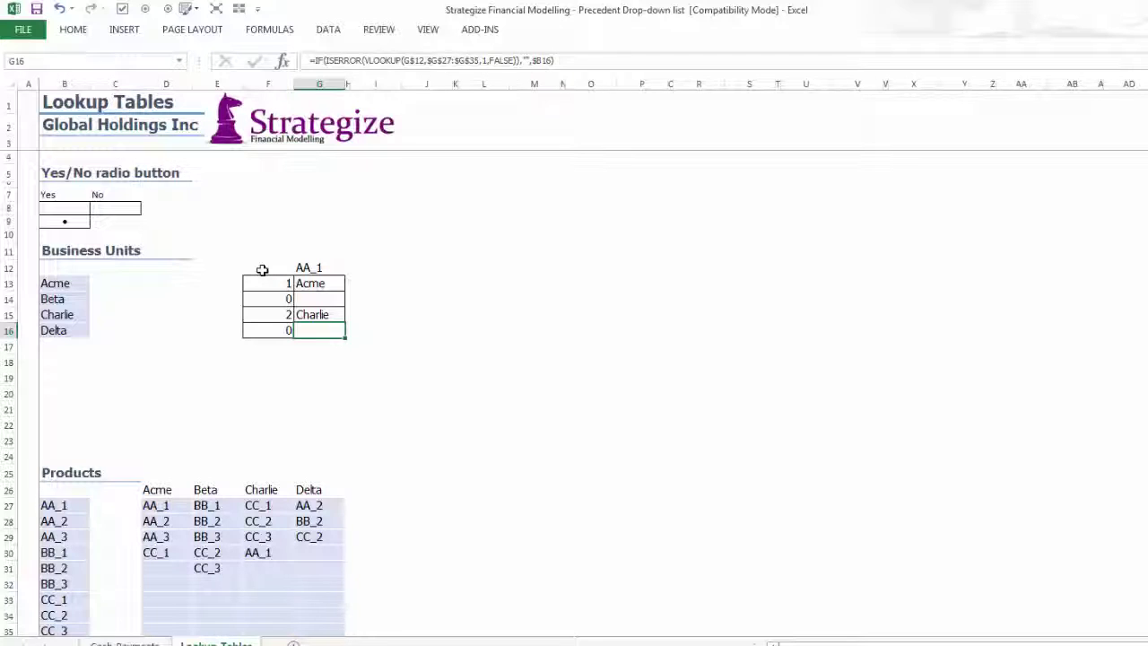
- Copy the AA_1 table F12:G16 to I12 and link the copy's header J12 to AA_2 in B28
drag(261, 269, 306, 331)
key(ctrl+c)
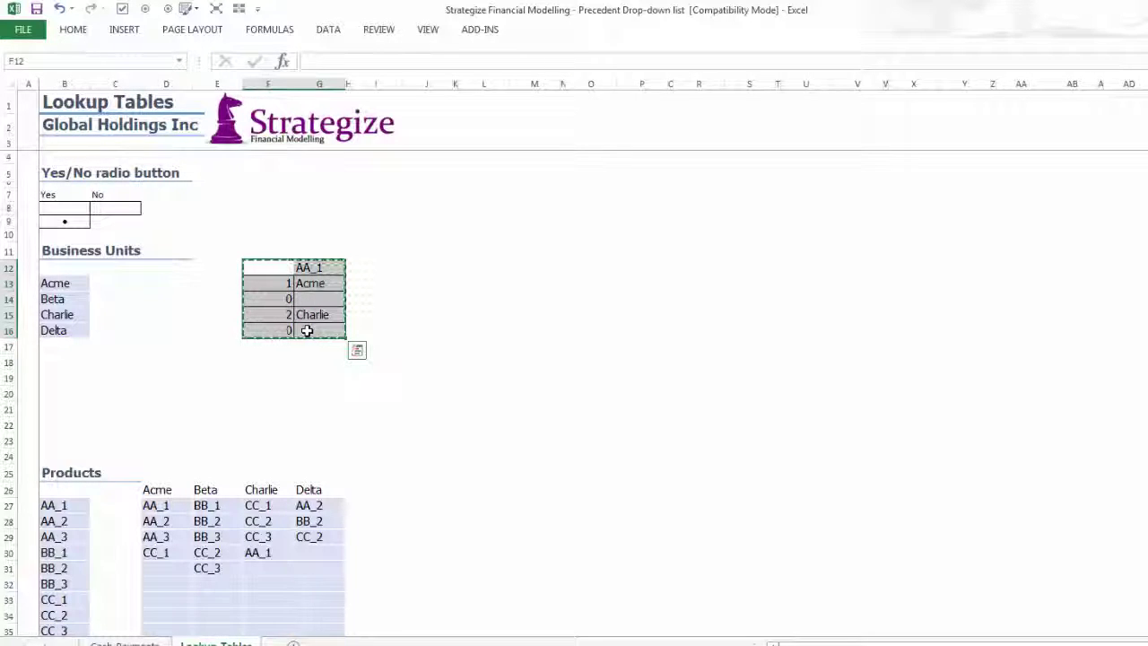
key(Right)
key(Right)
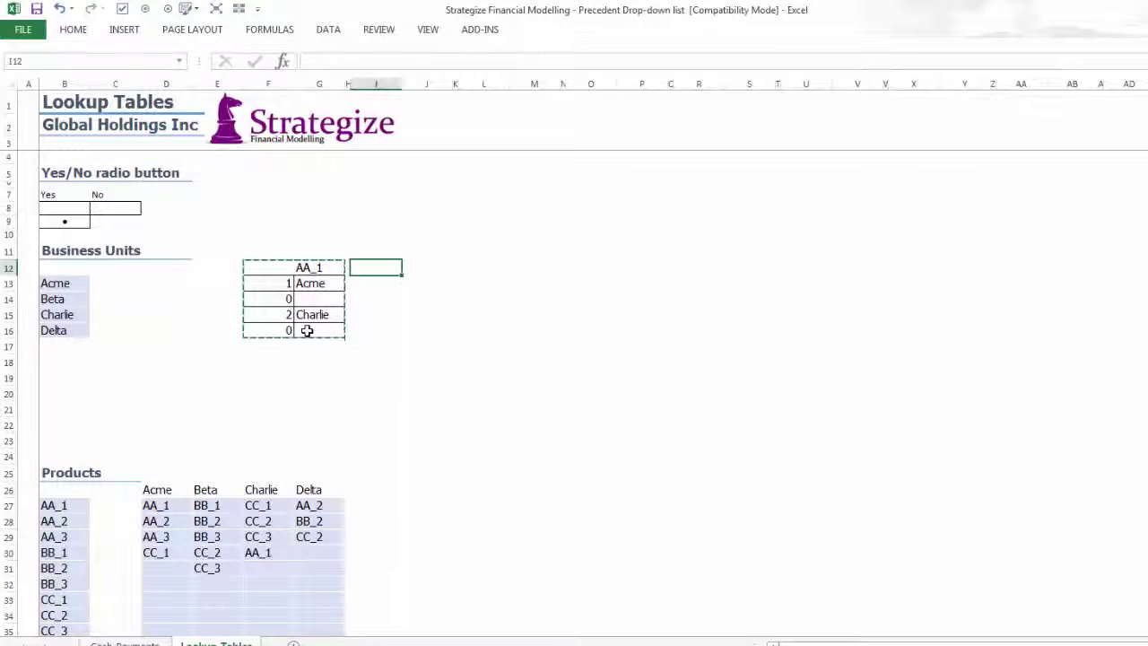
key(ctrl+v)
click(415, 267)
double_click(416, 267)
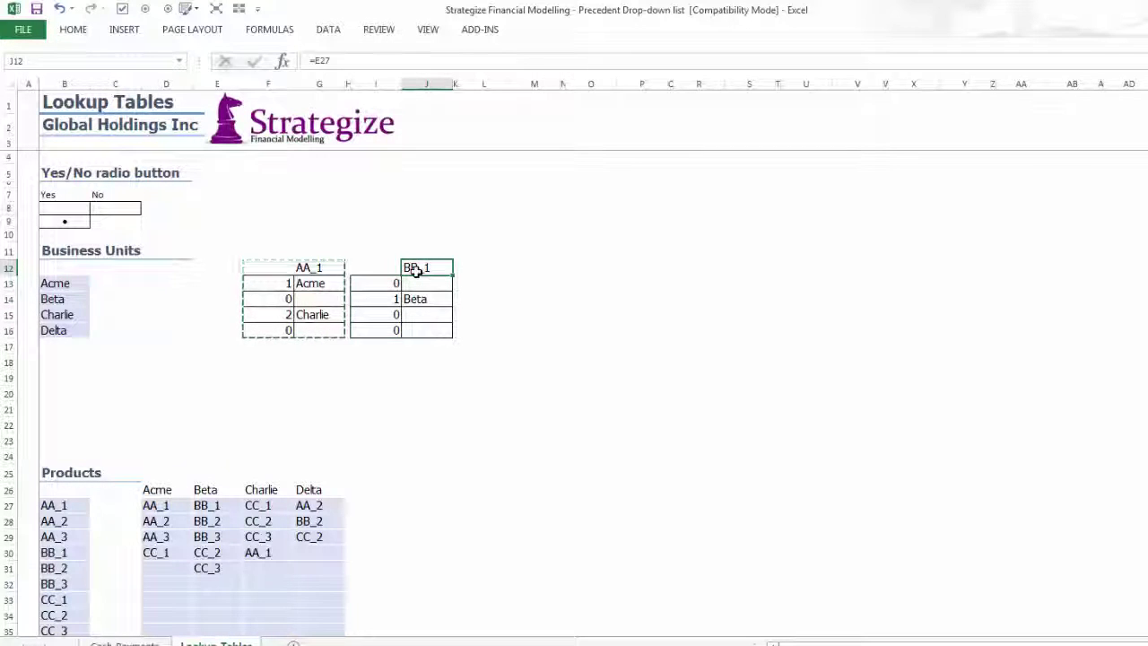
drag(215, 515, 79, 531)
key(Return)
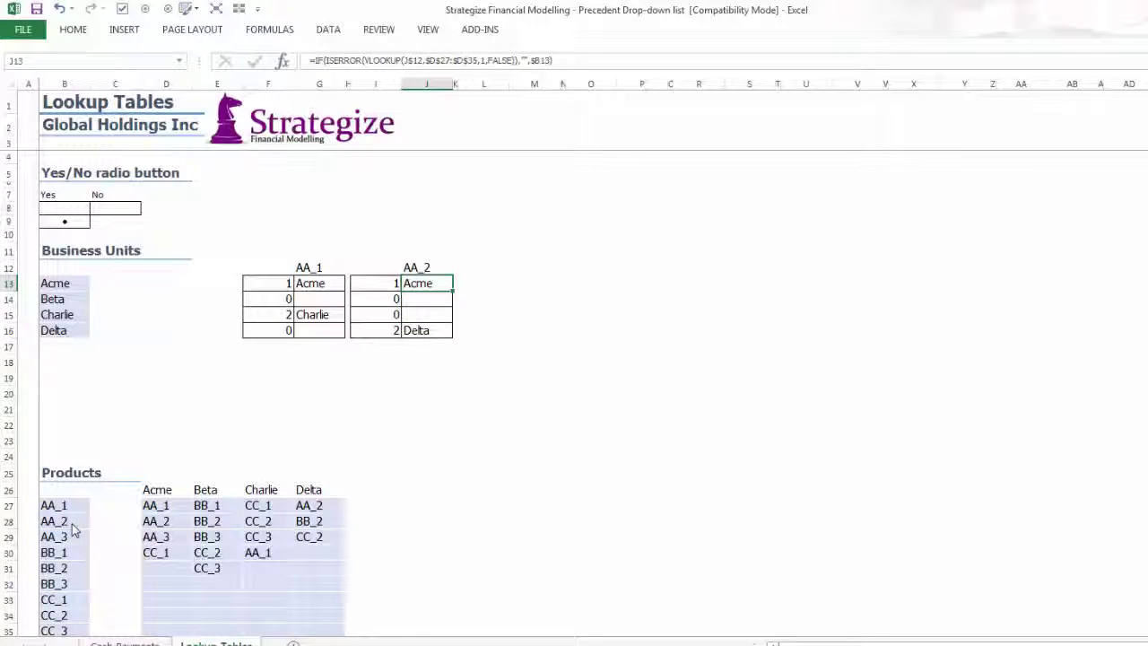
- Check the cell references of the copied formulas in I13 and J15
double_click(396, 285)
key(Escape)
click(418, 313)
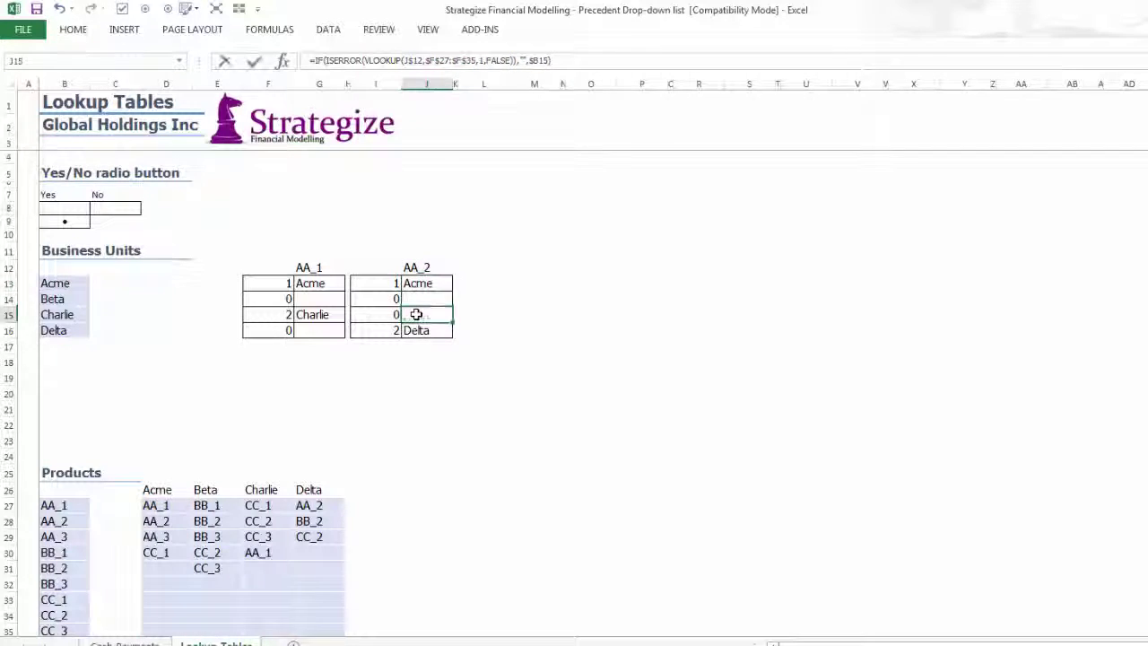
double_click(416, 314)
- Copy the AA_2 table I12:J16 to L12 and link the copy's header M12 to AA_3 in B29
drag(386, 269, 420, 329)
key(ctrl+c)
key(Right)
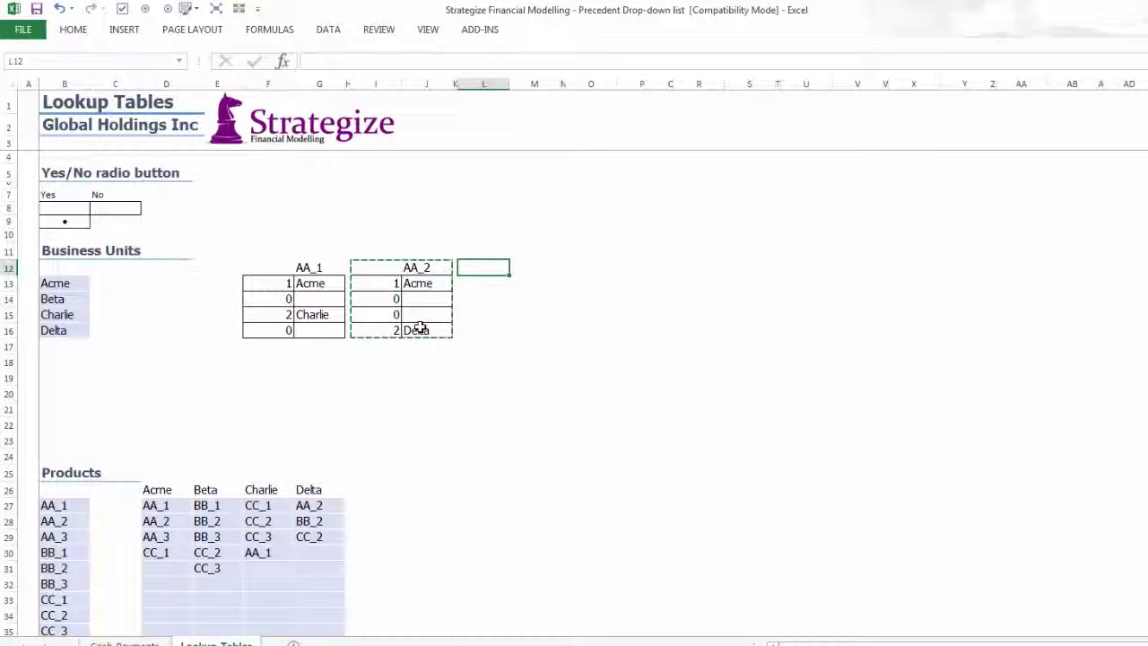
key(ctrl+v)
click(515, 267)
text(=)
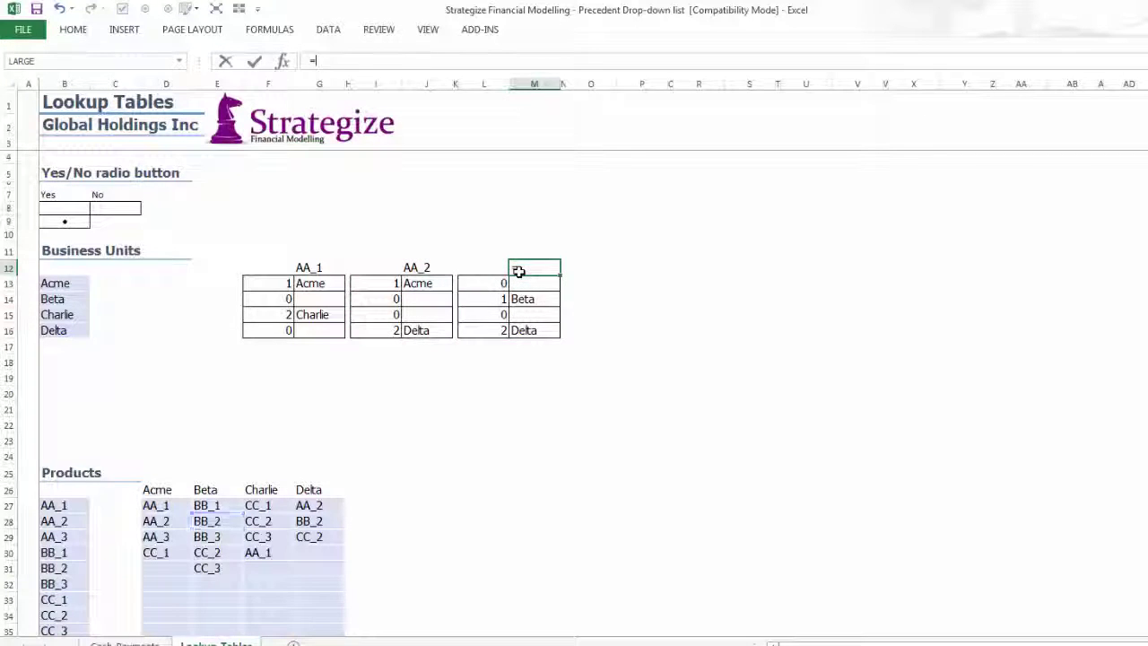
click(63, 536)
key(Return)
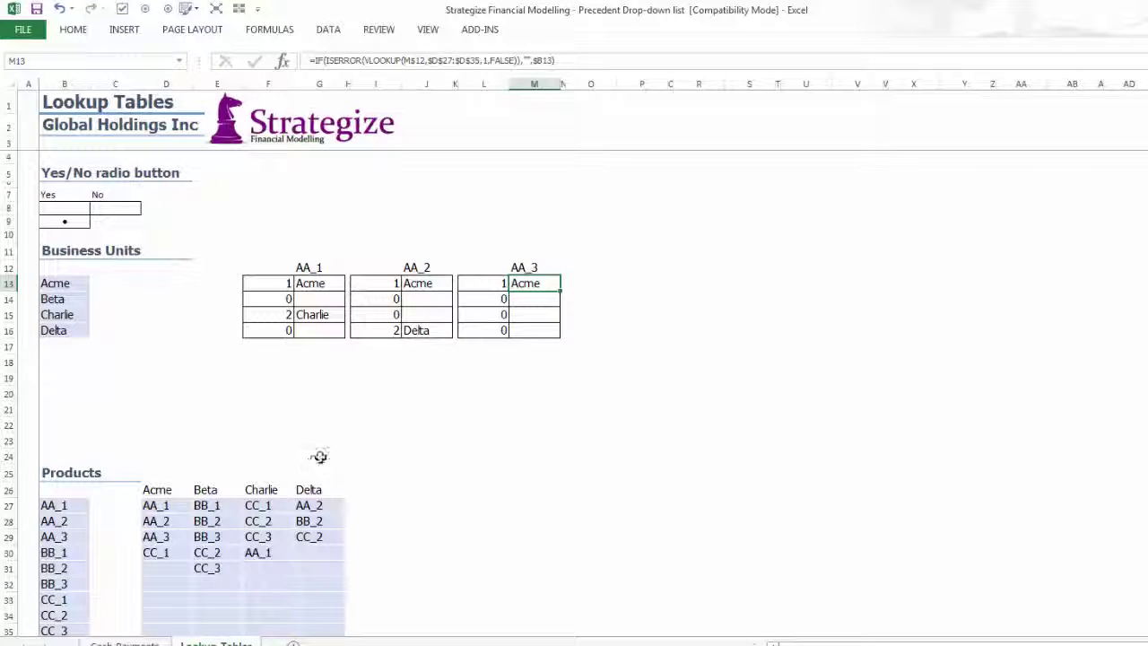
- Copy the AA_3 table L12:M16 to O12 for the next product
mouse_move(477, 272)
mouse_down()
mouse_move(525, 305)
mouse_move(529, 331)
mouse_up()
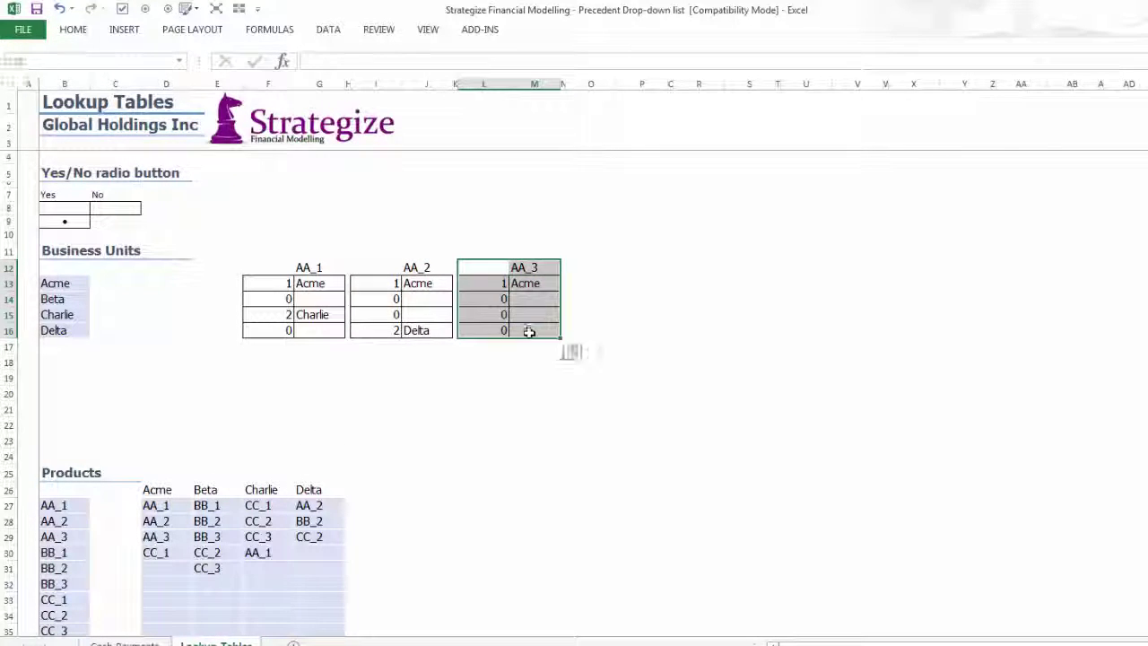
key(ctrl+c)
click(590, 270)
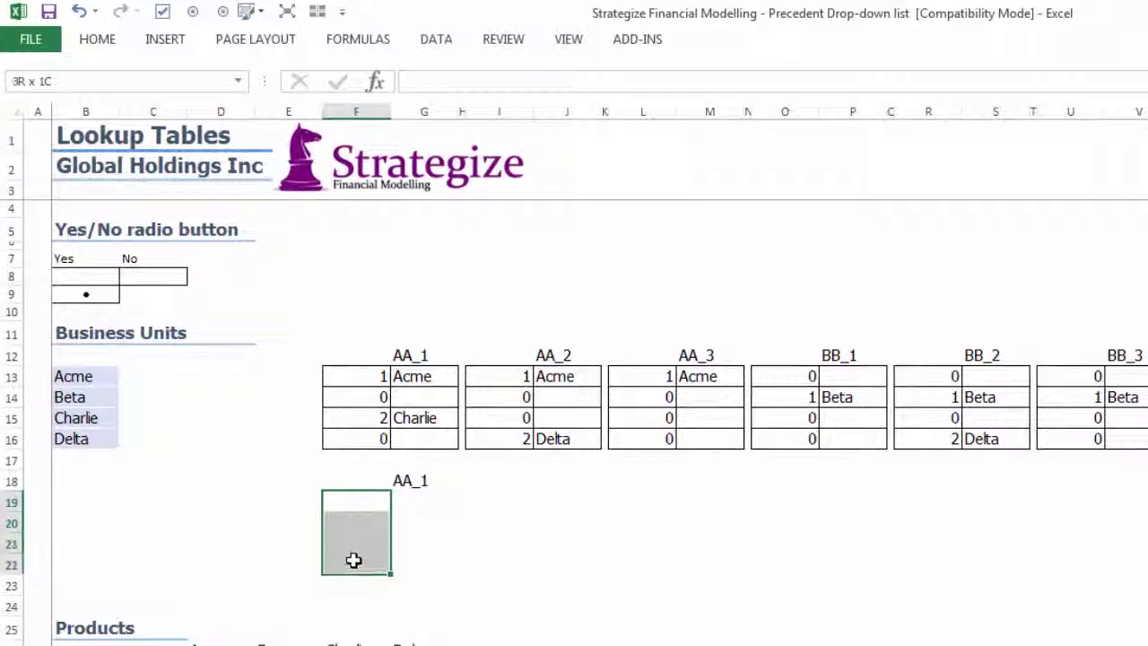
- Shade F19:F22 light blue and number it 1 to 4 by filling the formula =F18+1 down from F19
click(97, 39)
click(973, 77)
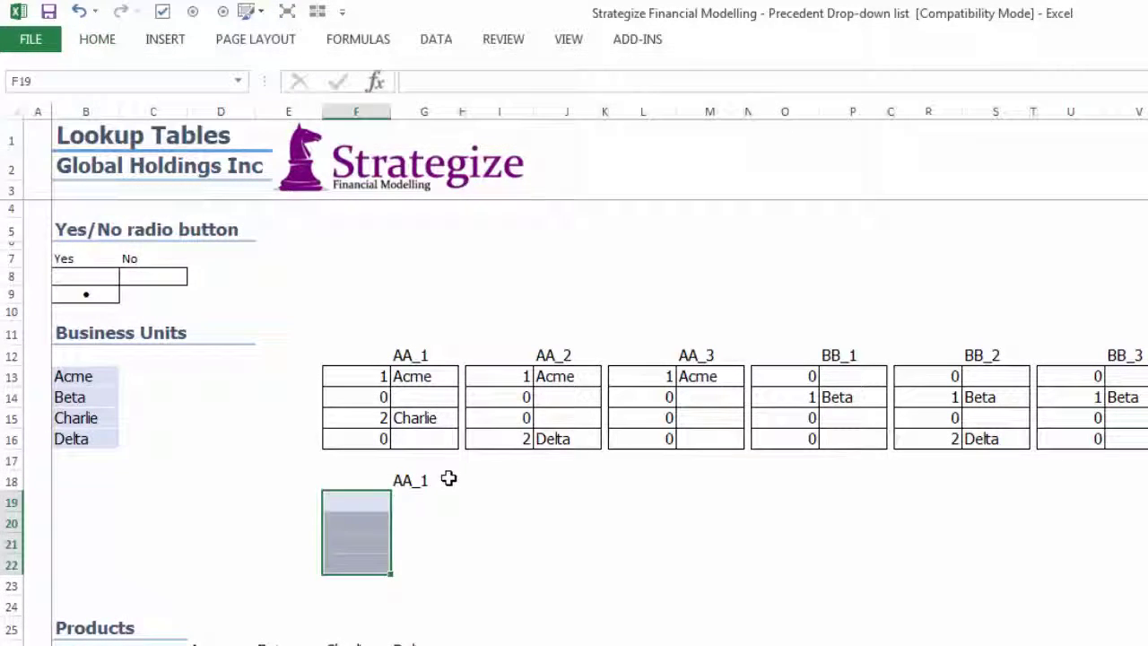
click(368, 503)
text(=)
key(Up)
text(+1)
key(Return)
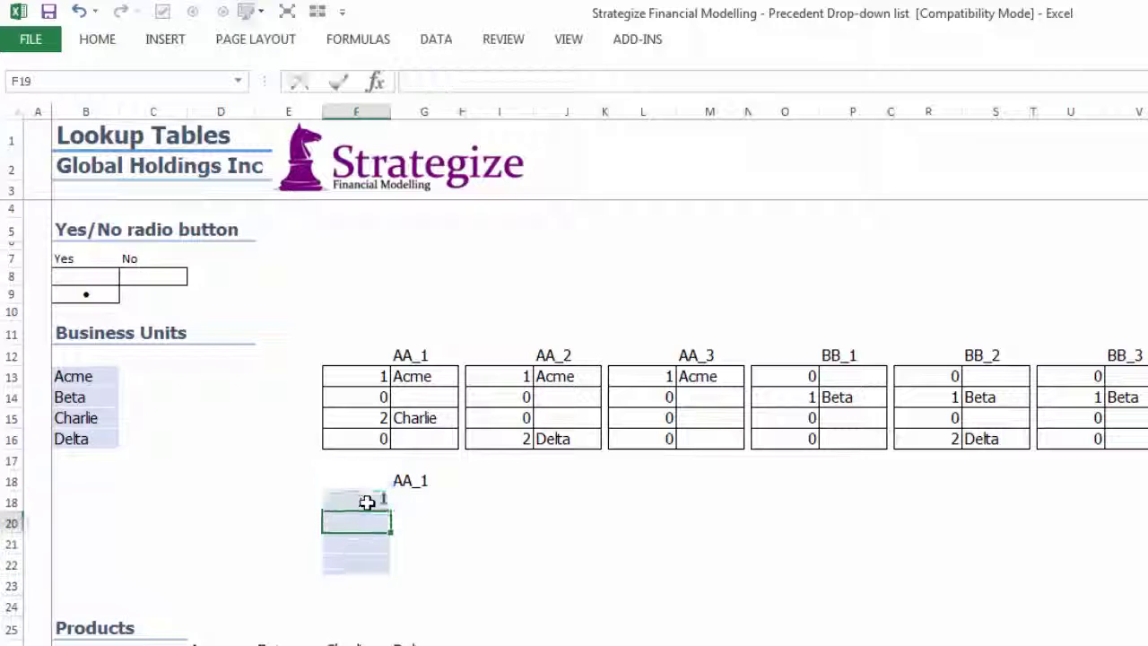
click(373, 504)
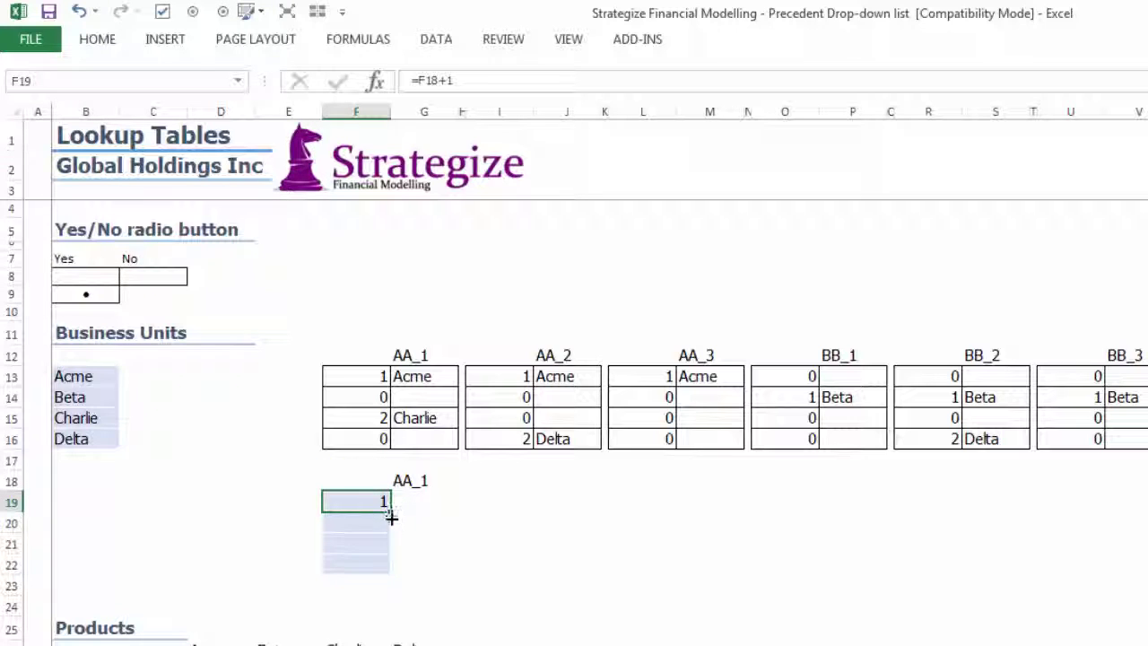
drag(390, 530, 392, 558)
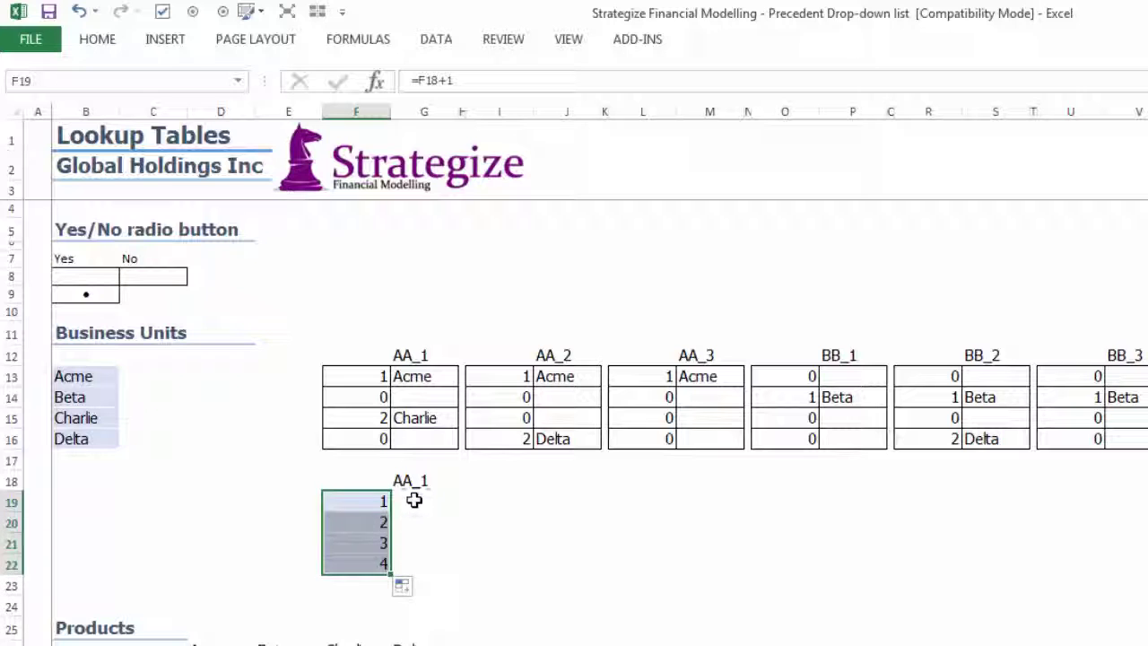
- Start an IF(ISERROR(VLOOKUP( formula in G19 with $F19 as the lookup value
key(Right)
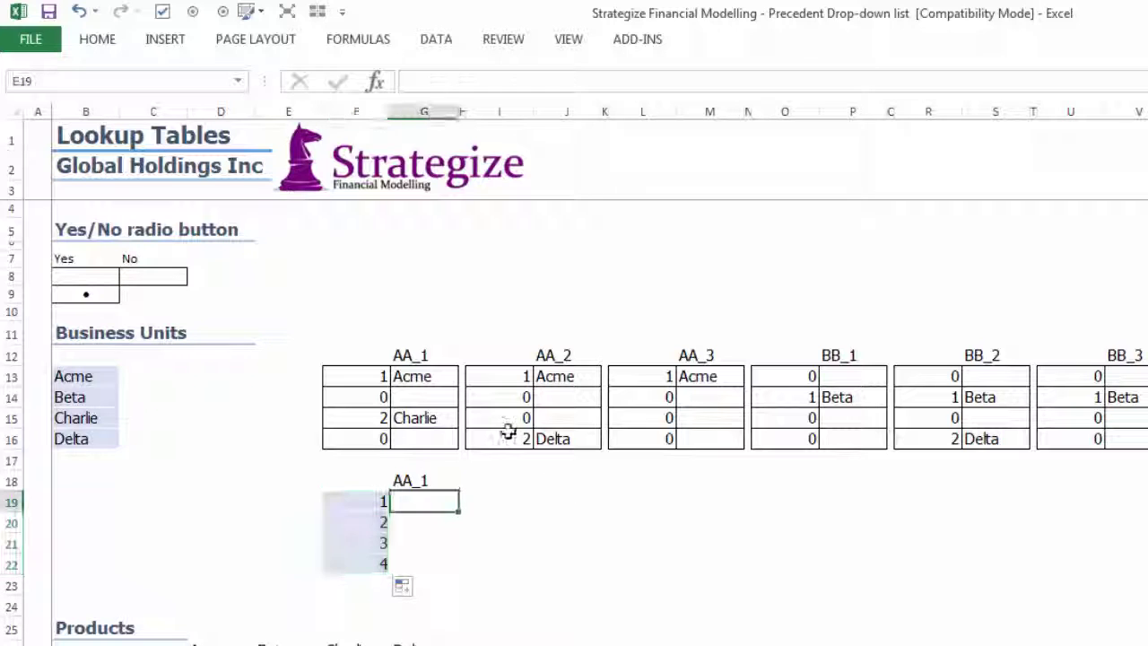
text(=if(iserr)
key(Down)
key(Tab)
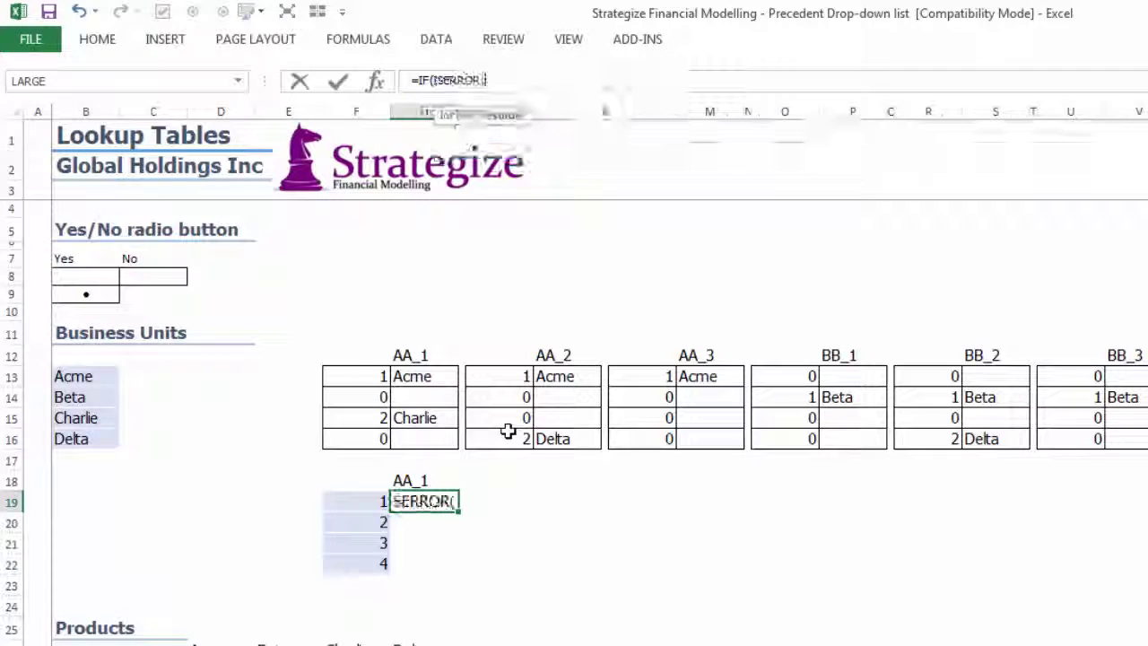
text(vlo)
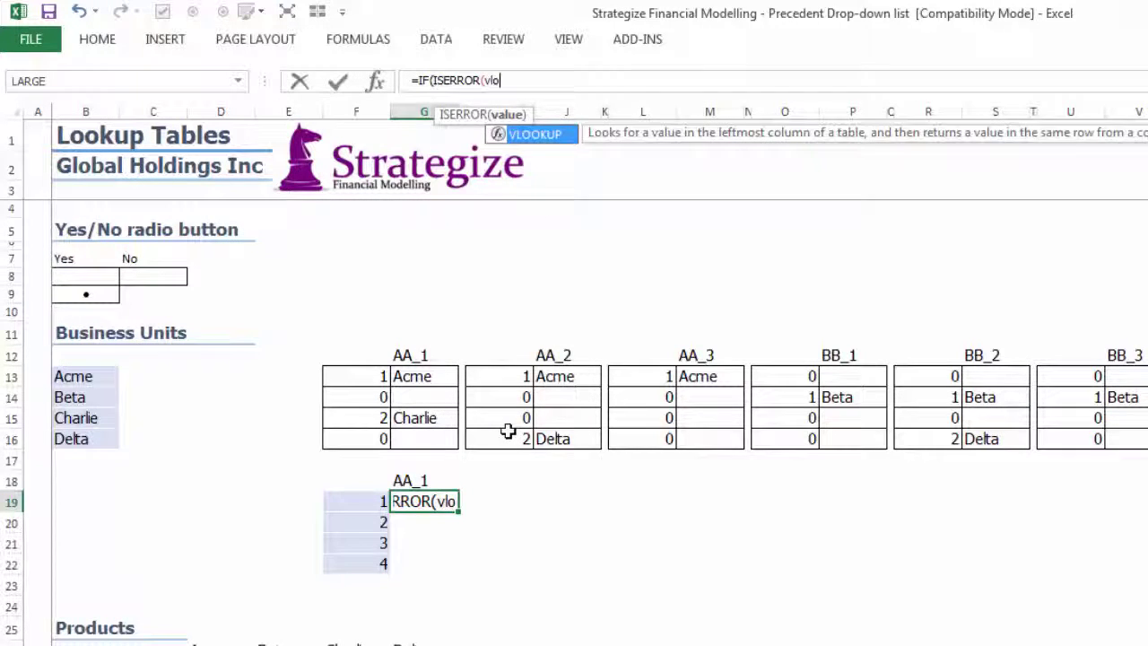
key(Tab)
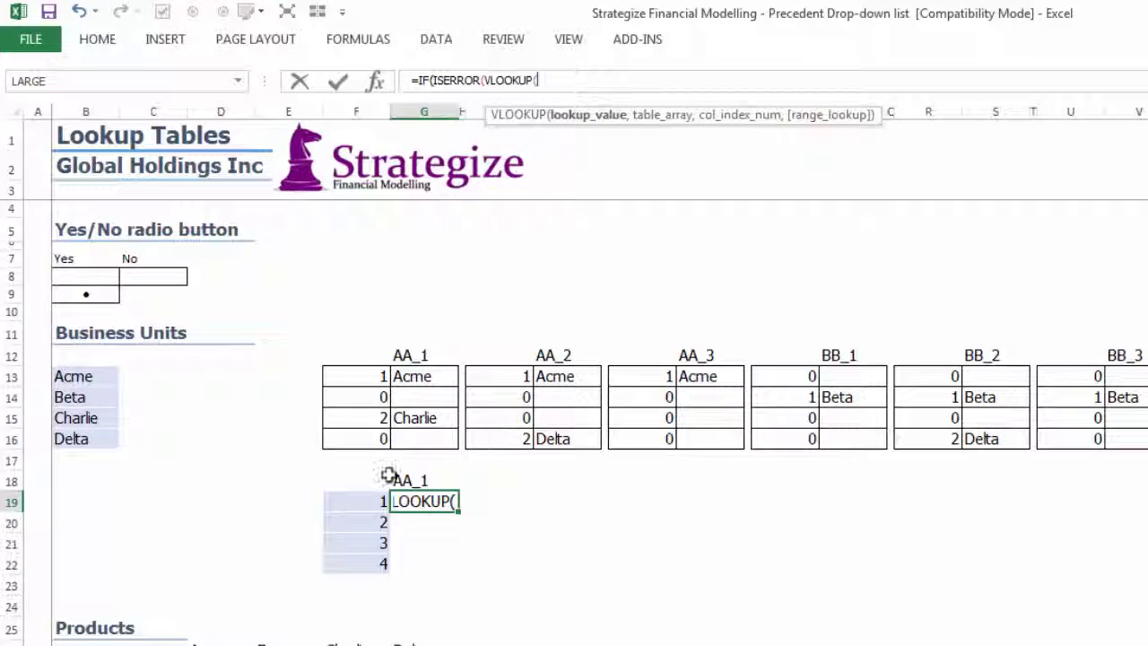
click(352, 501)
key(F4)
key(F4)
key(F4)
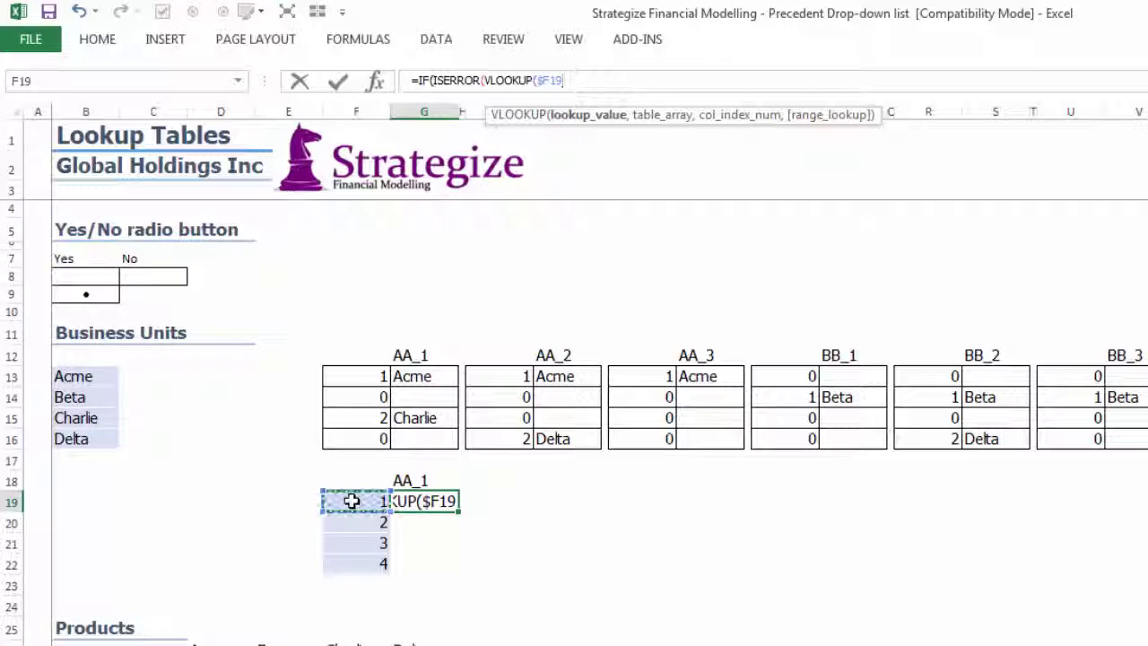
text(,)
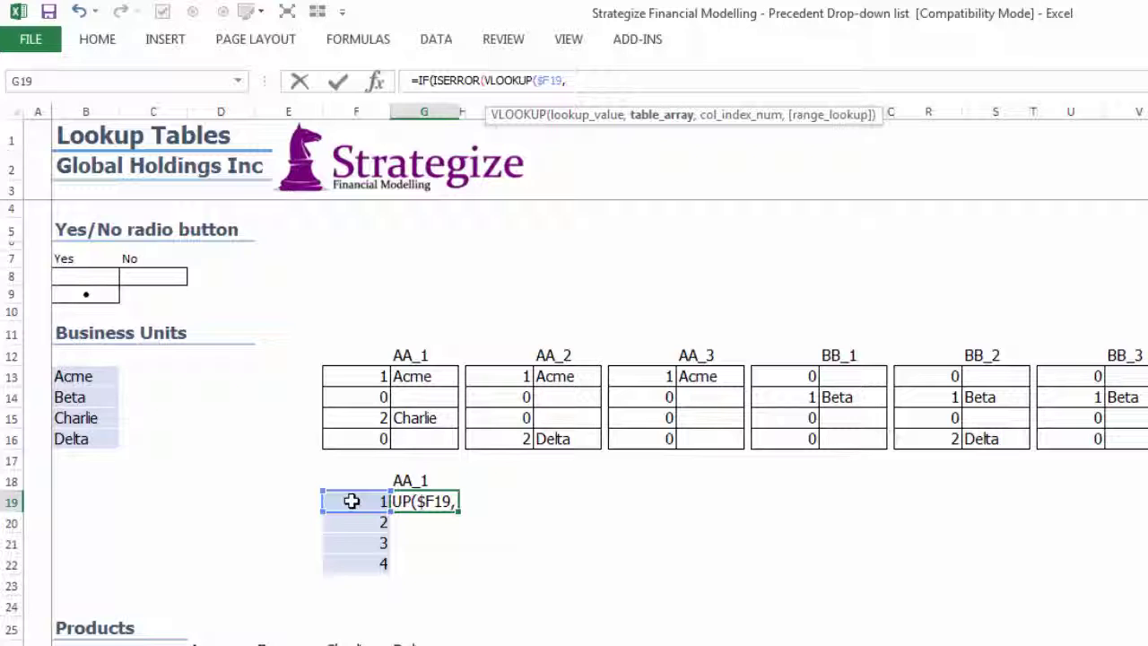
- Continue the G19 formula with table range F$13:G$16, column 2, exact match FALSE, and a space " " as the result for errors
click(358, 380)
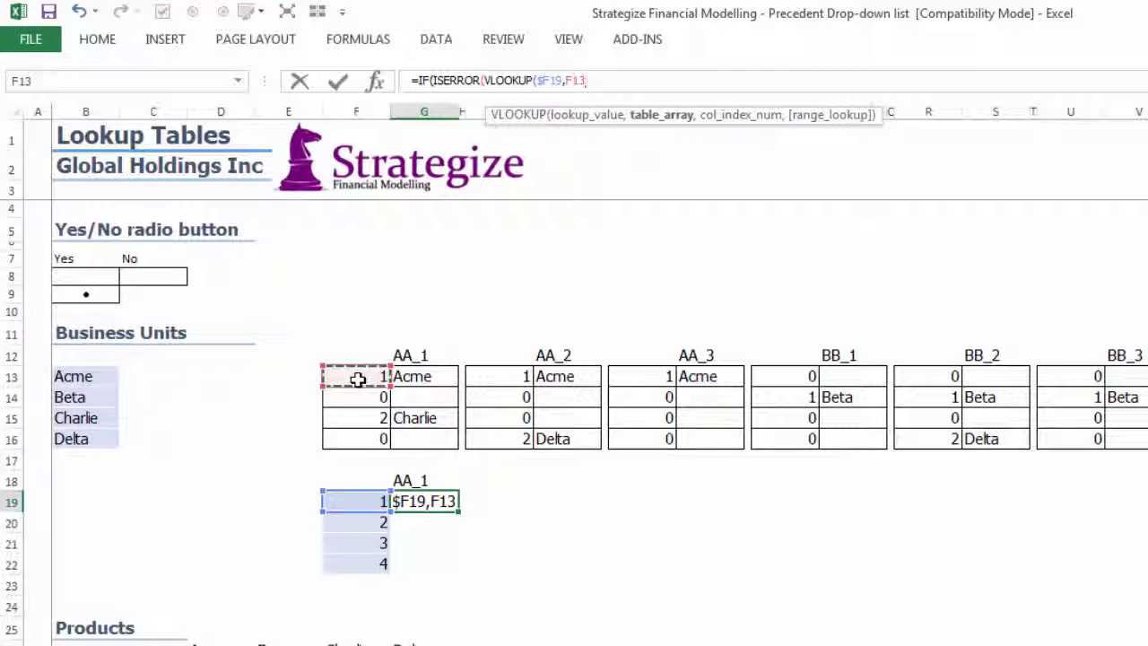
drag(358, 380, 416, 437)
key(F4)
key(F4)
text(,)
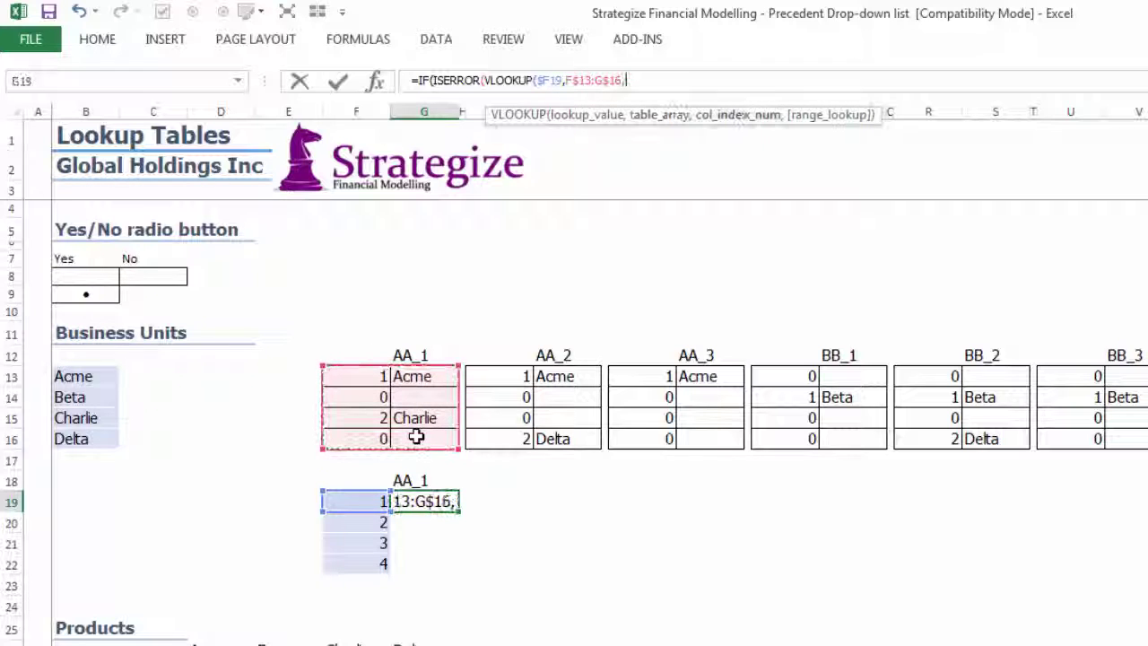
text(2,)
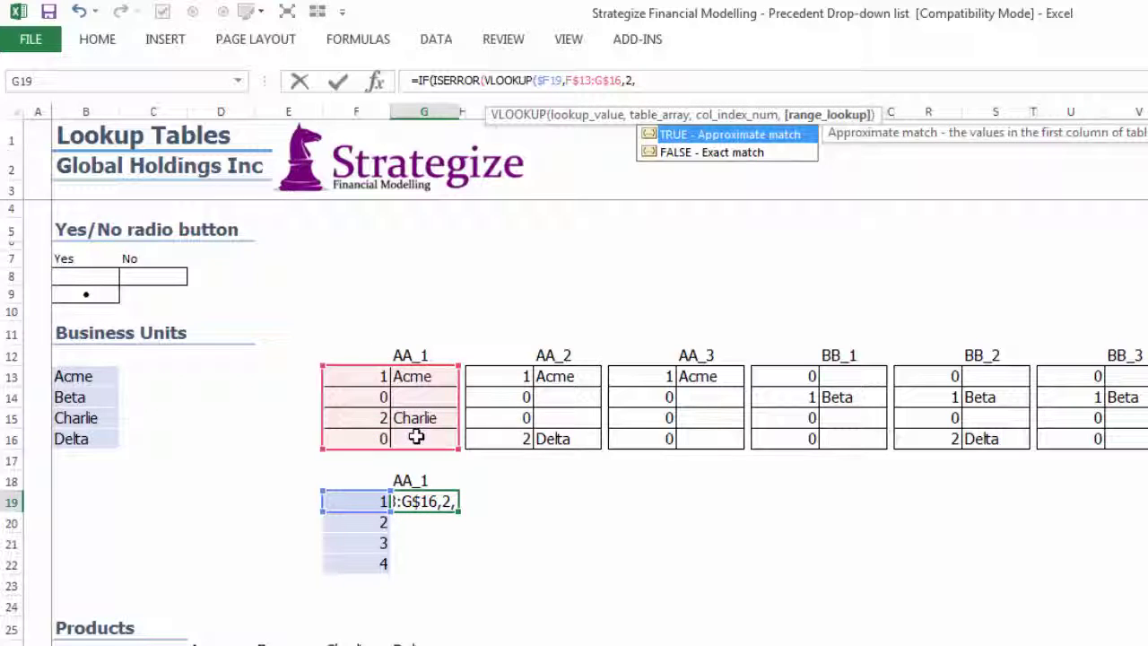
double_click(715, 153)
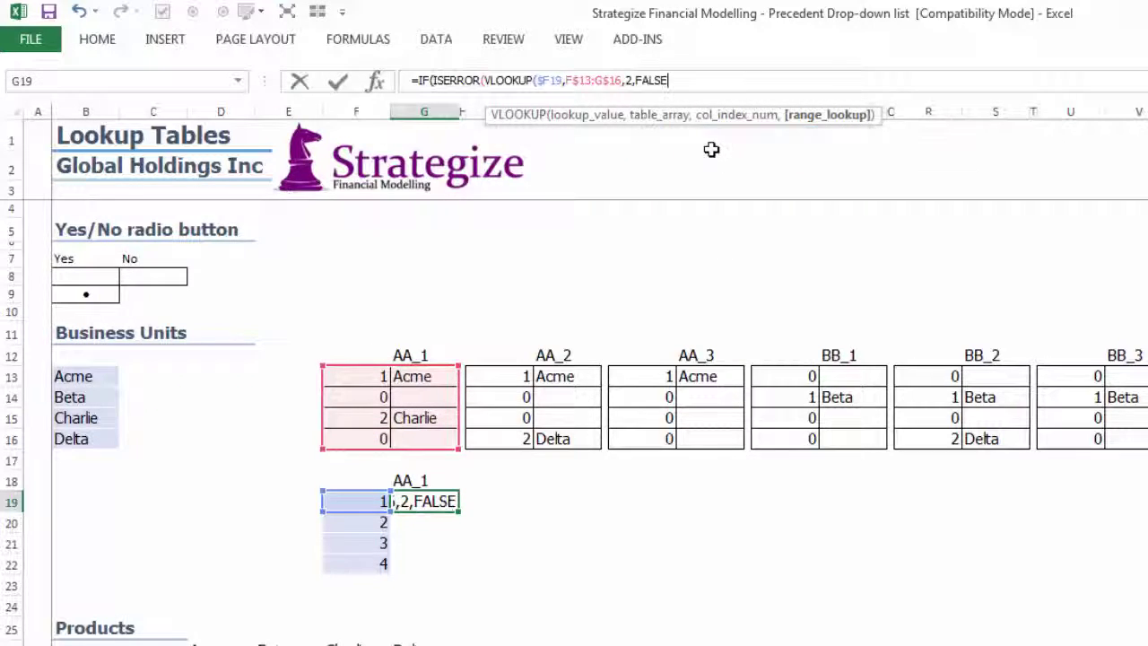
text())
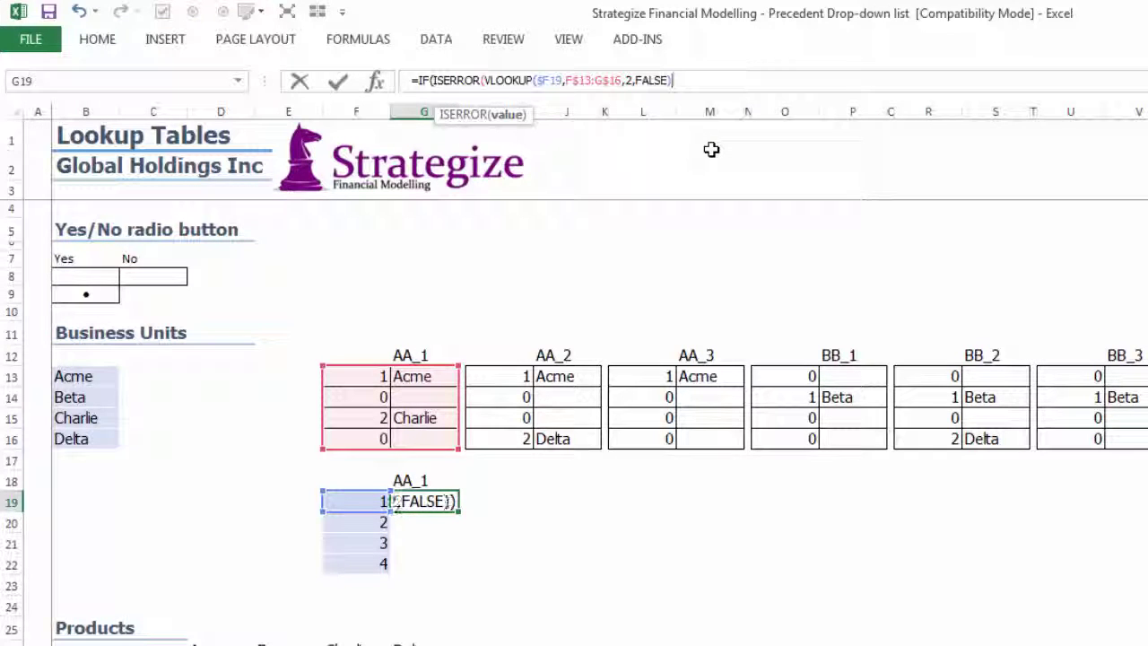
text(),")
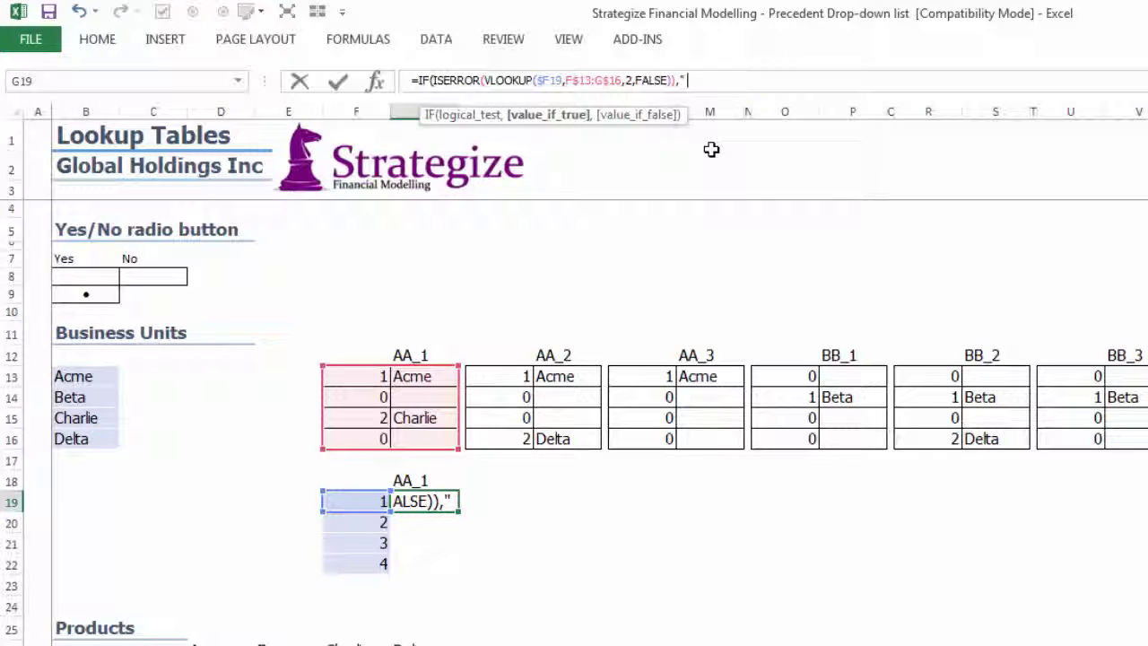
text( ",)
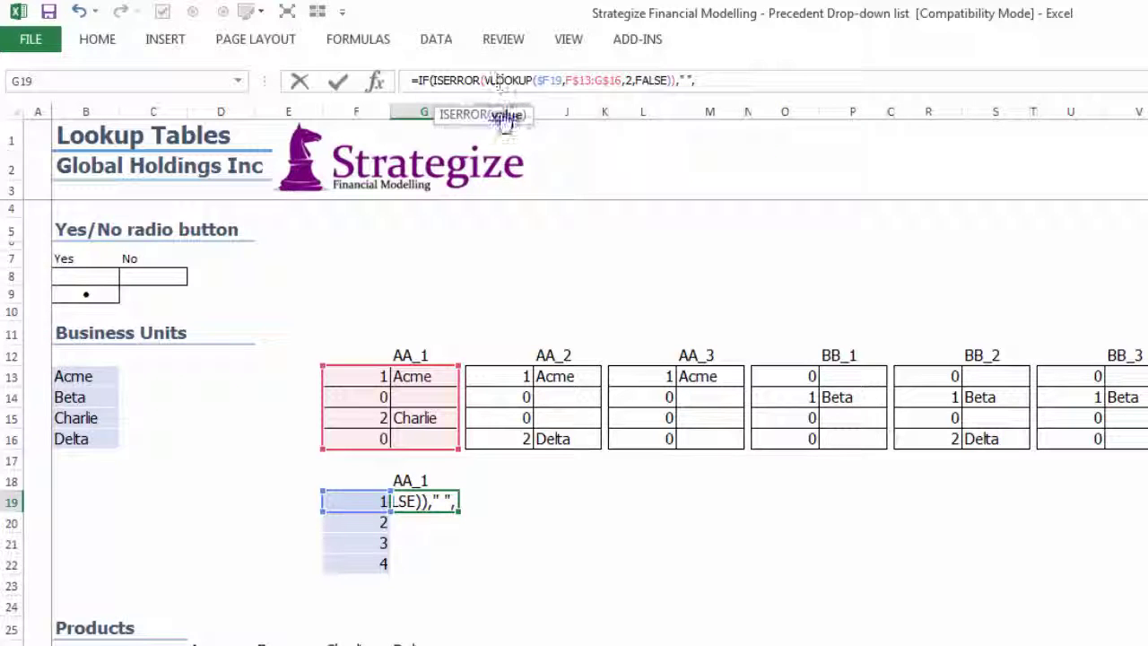
- Finish the G19 formula by reusing VLOOKUP($F19,F$13:G$16,2,FALSE) as the false value, and fill it down to G22
click(507, 115)
key(ctrl+c)
click(730, 80)
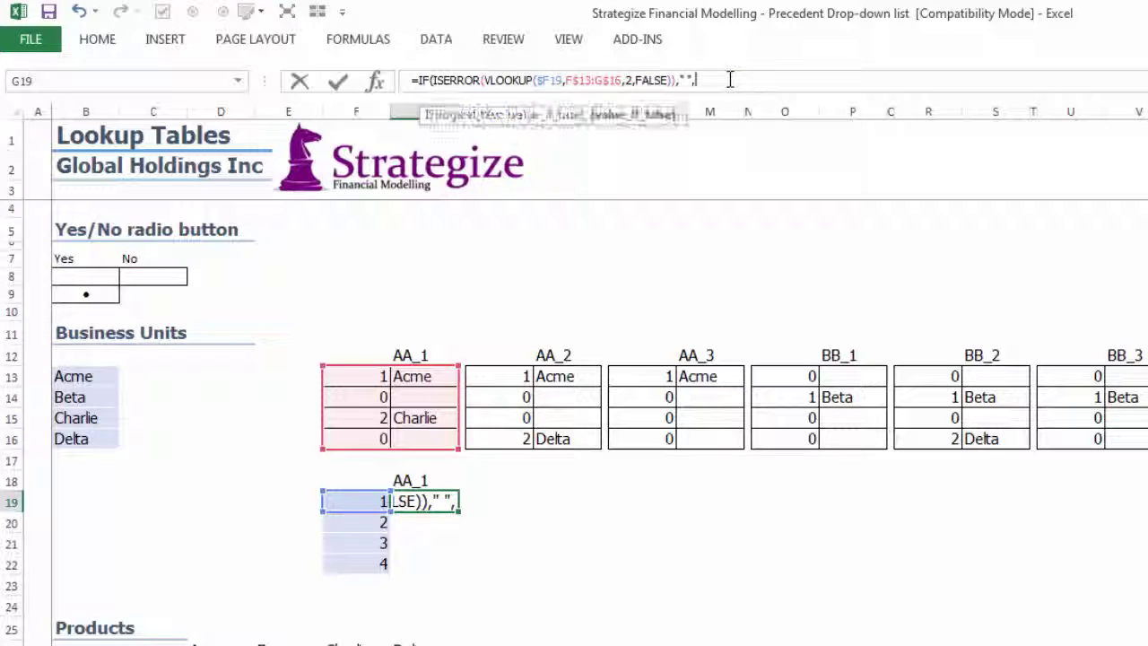
key(ctrl+v)
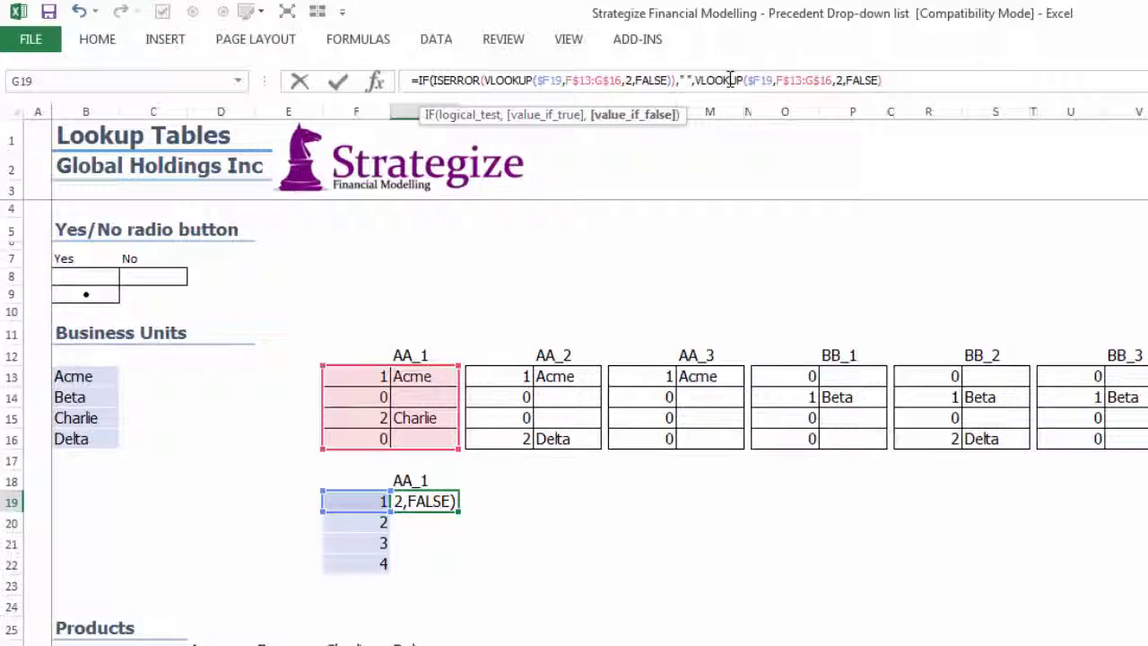
key(Return)
key(Up)
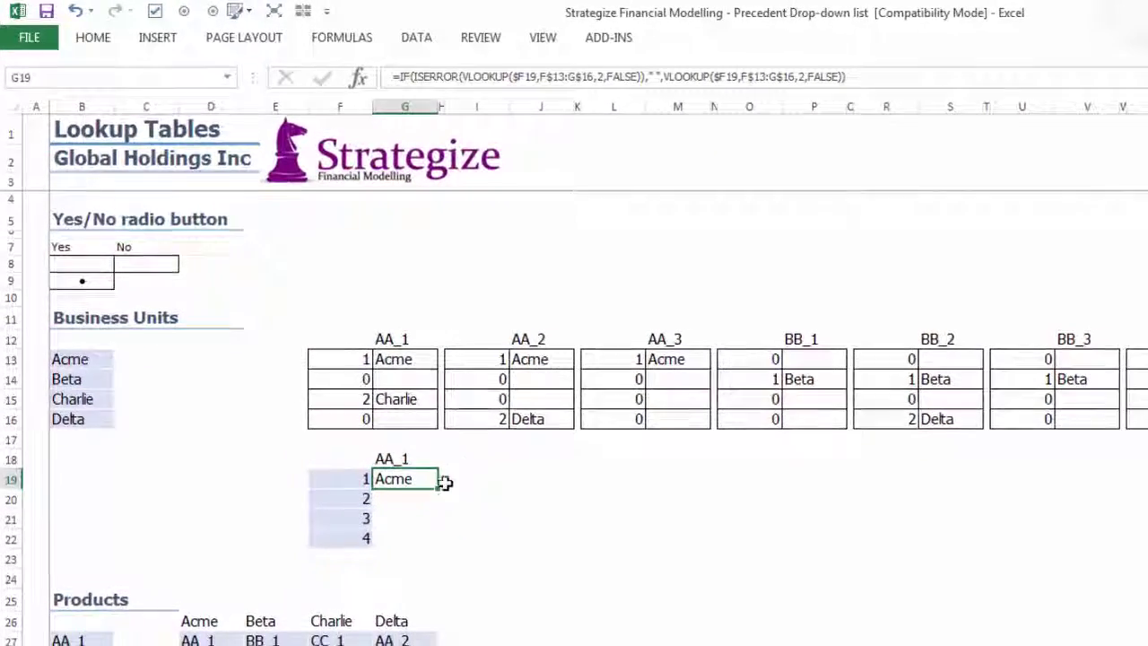
double_click(445, 483)
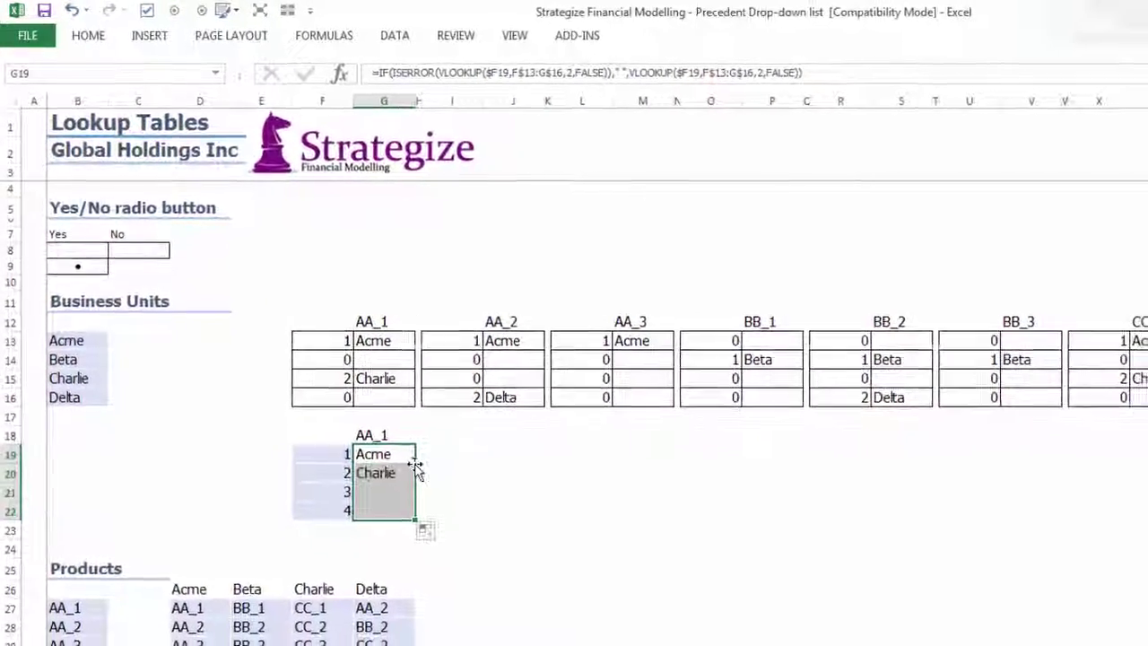
- Copy the AA_1 list F18:G22 under the other product tables, starting at I18
drag(315, 430, 369, 501)
key(ctrl+c)
click(399, 393)
key(ctrl+v)
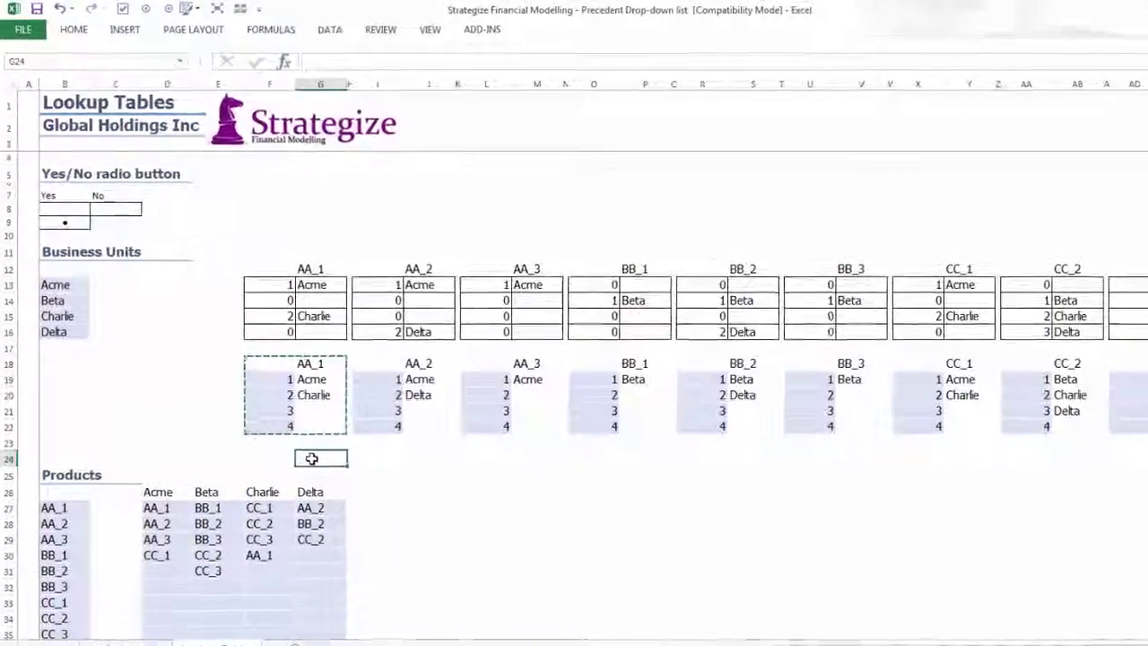
- Insert a blank row at row 24, above the Products section
click(9, 477)
right_click(9, 477)
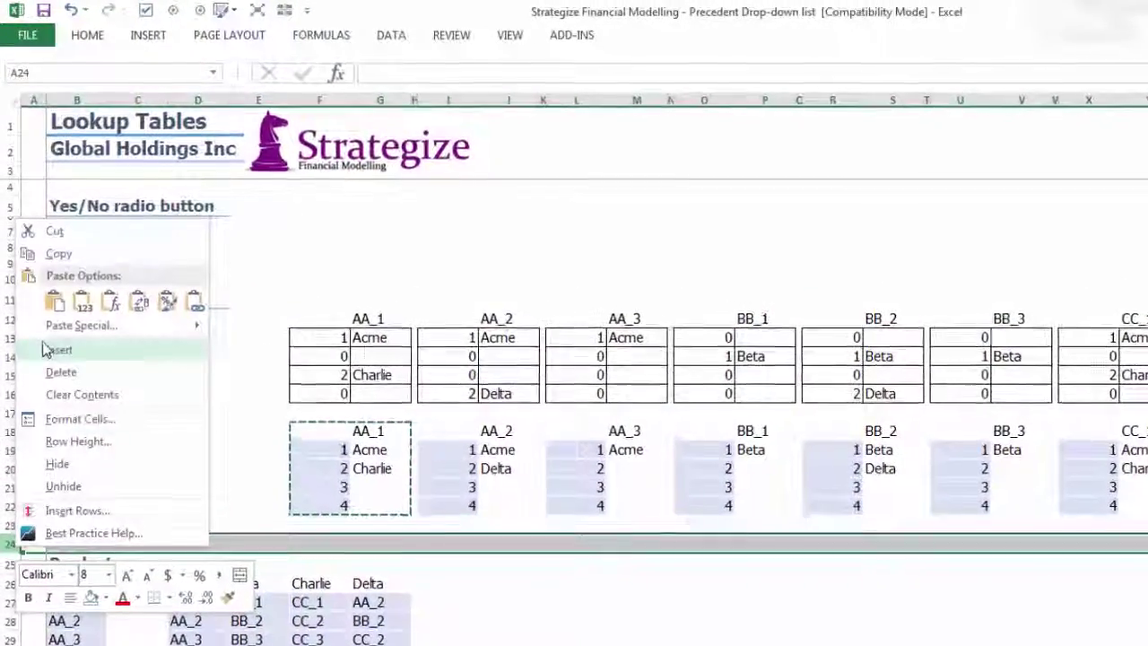
click(47, 349)
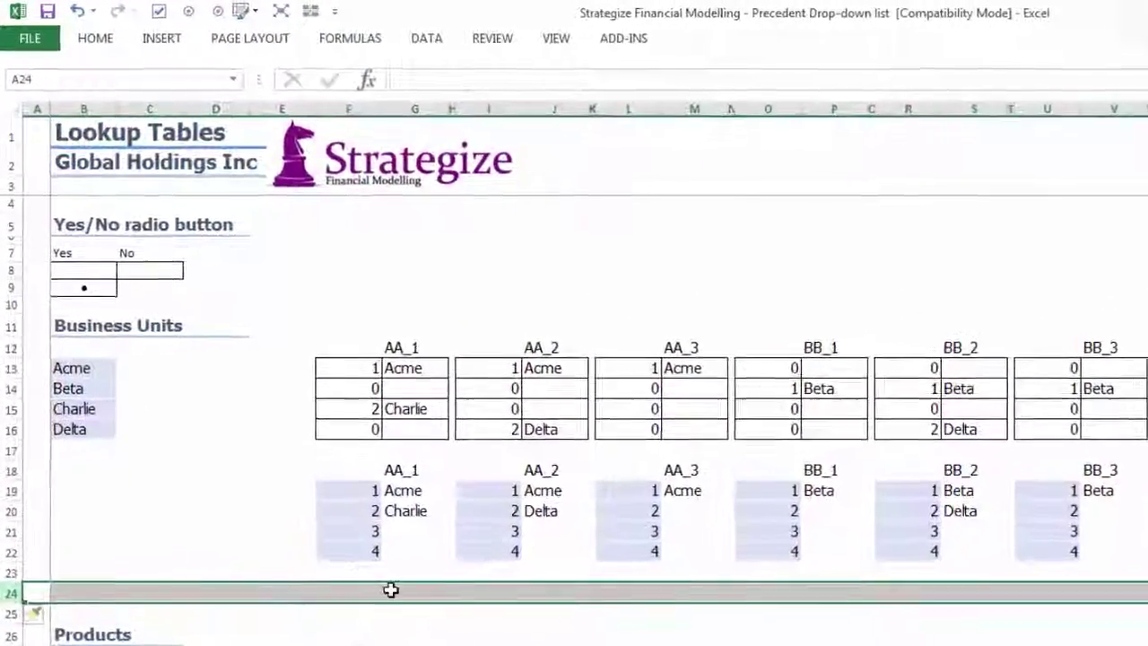
- Start an OFFSET formula in G24 with reference $G$19 and 0 for both rows and columns
click(360, 543)
text(=OFFSET()
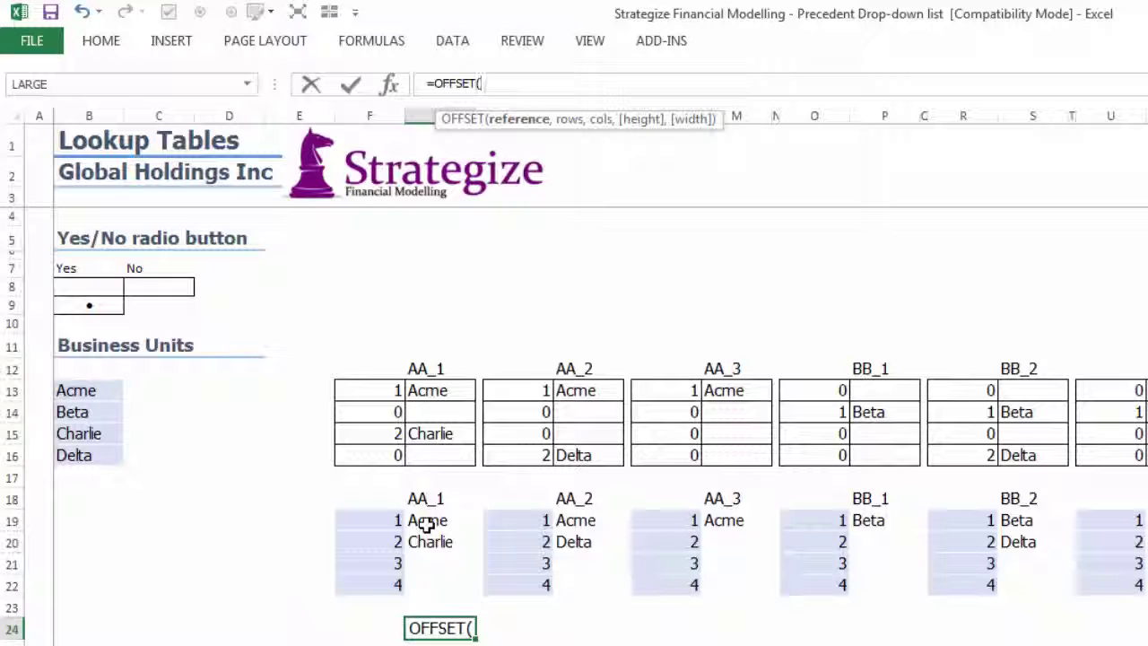
click(427, 522)
key(F4)
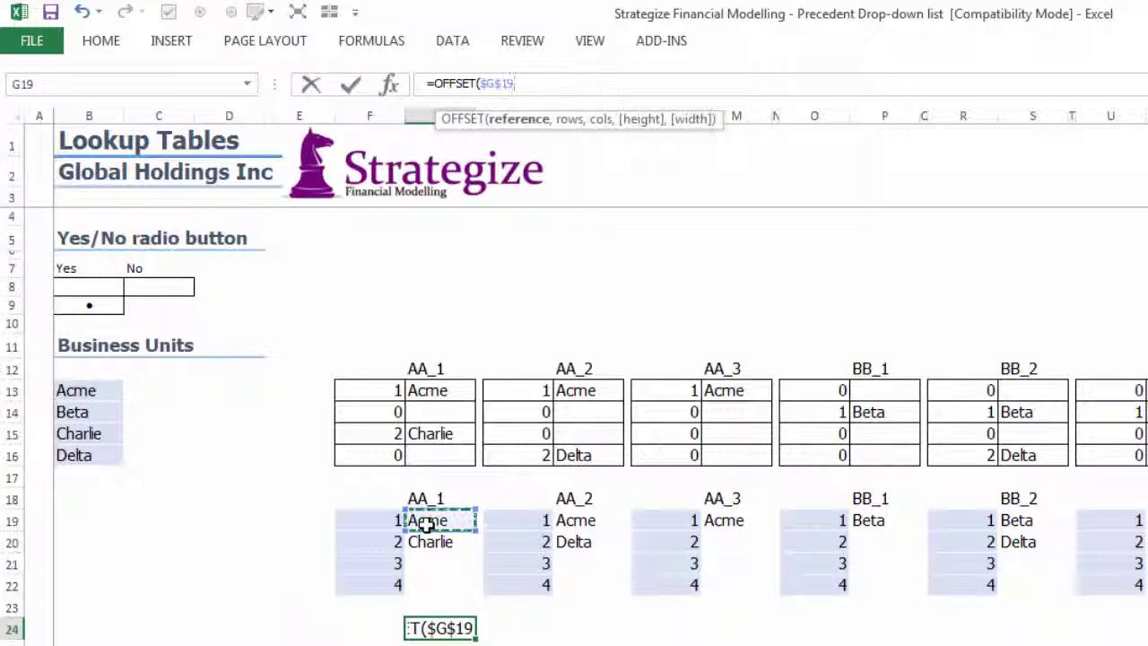
text(,)
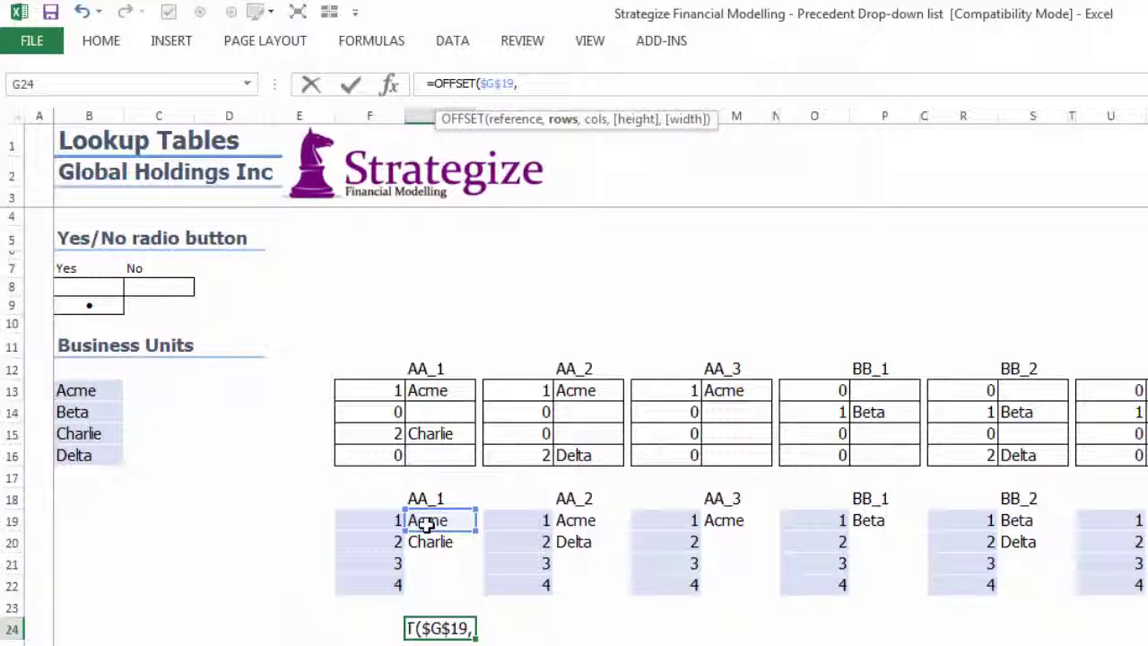
text(0,0,)
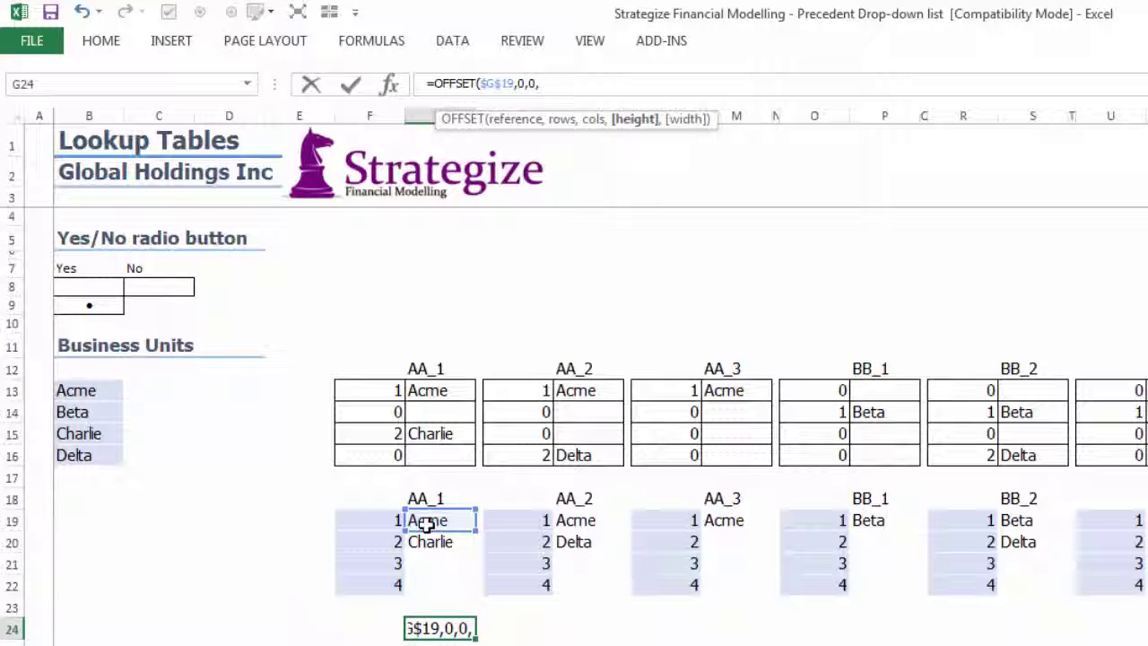
- Complete the G24 OFFSET formula with height COUNTIF($G$19:$G$22,">*") and width 1
text(count)
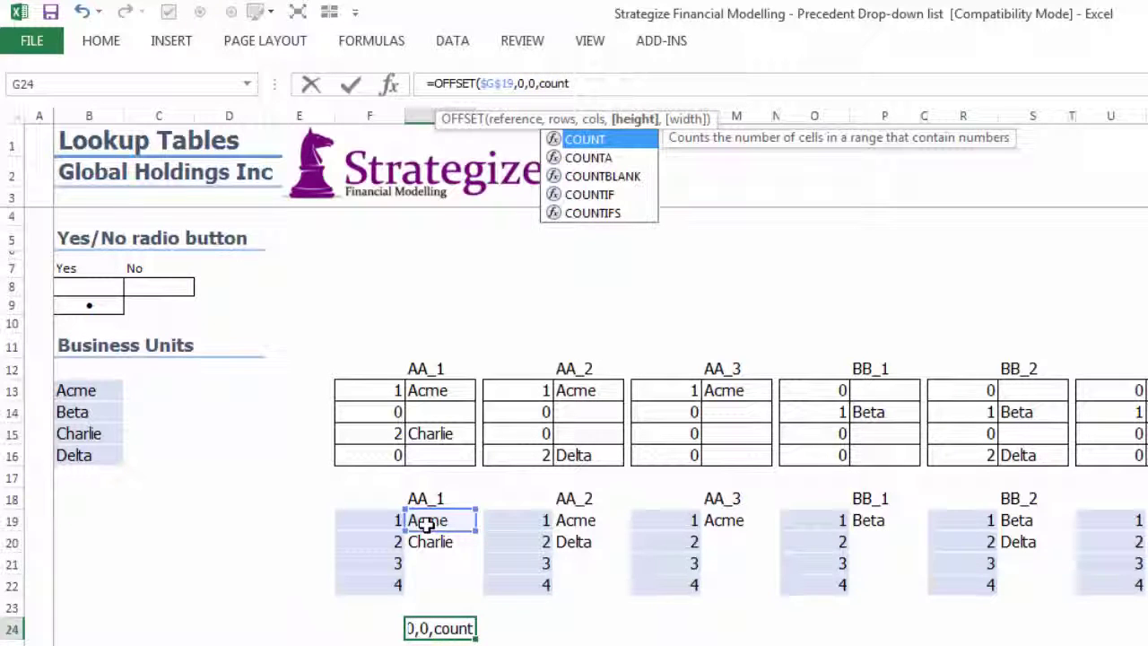
key(Down)
key(Down)
key(Down)
key(Tab)
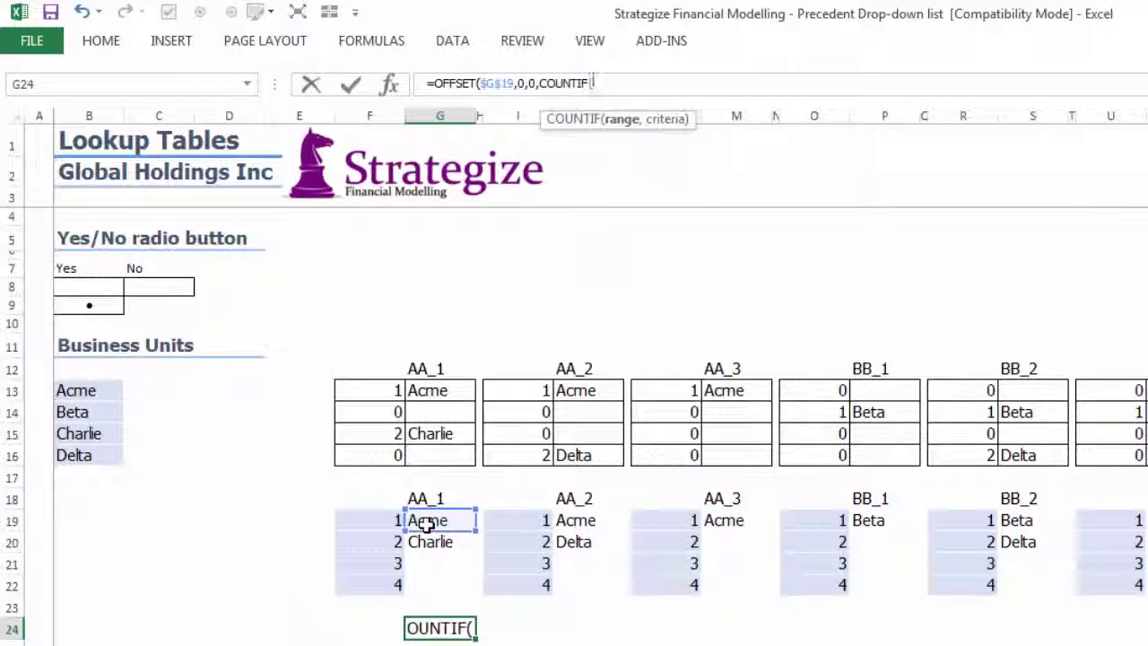
drag(426, 521, 425, 585)
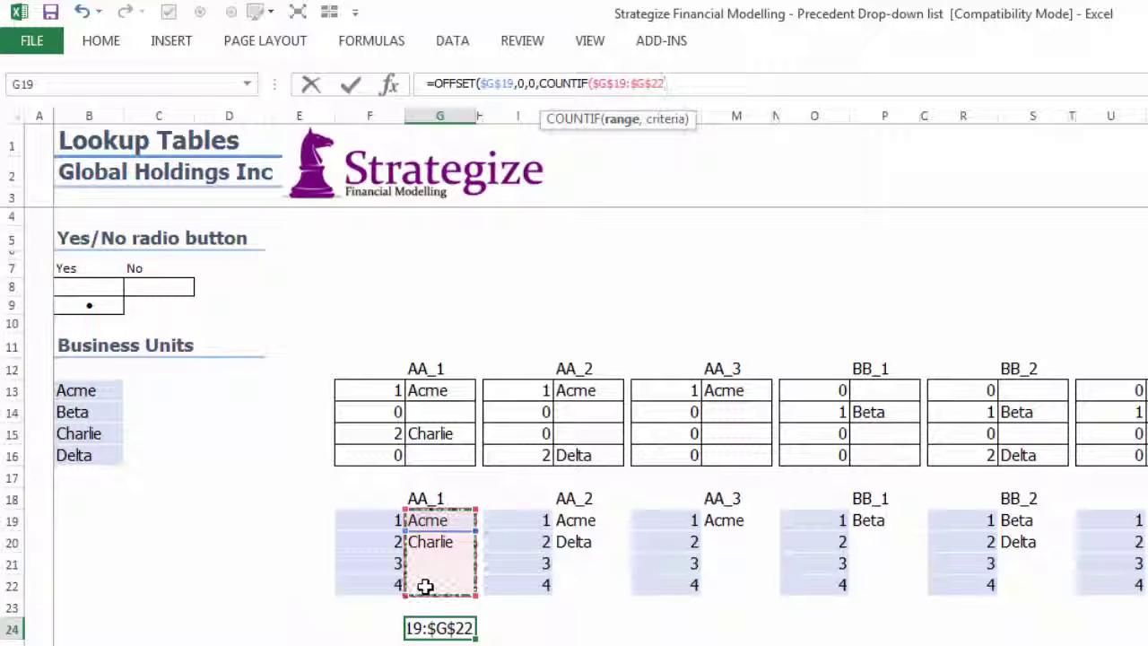
text(,">*"),1))
key(Return)
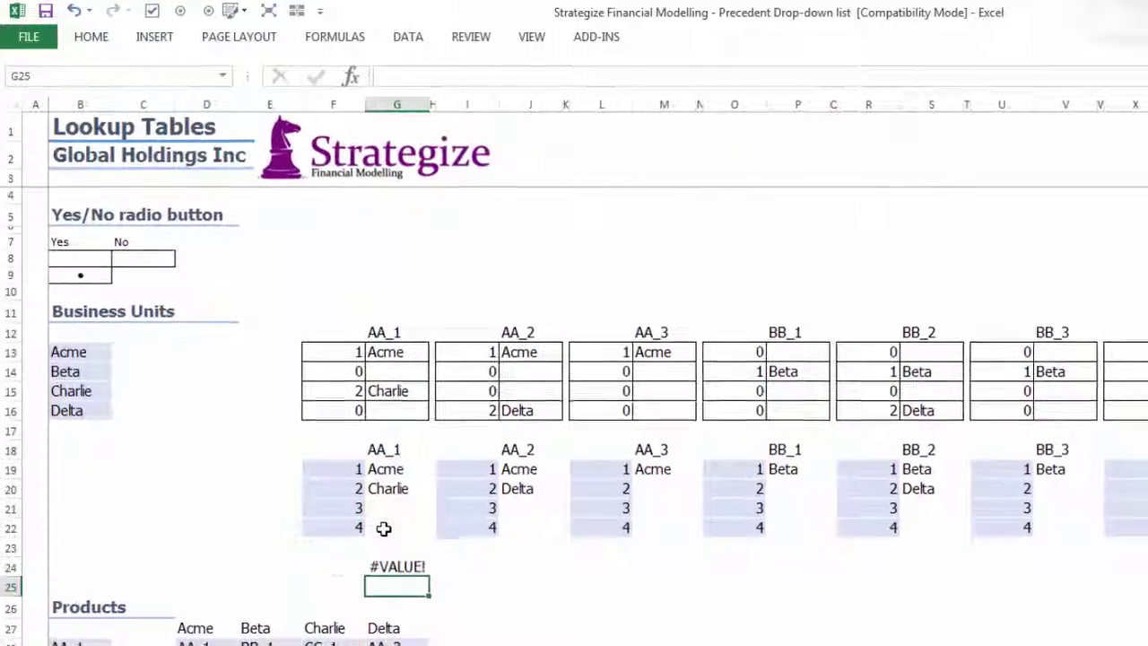
key(Up)
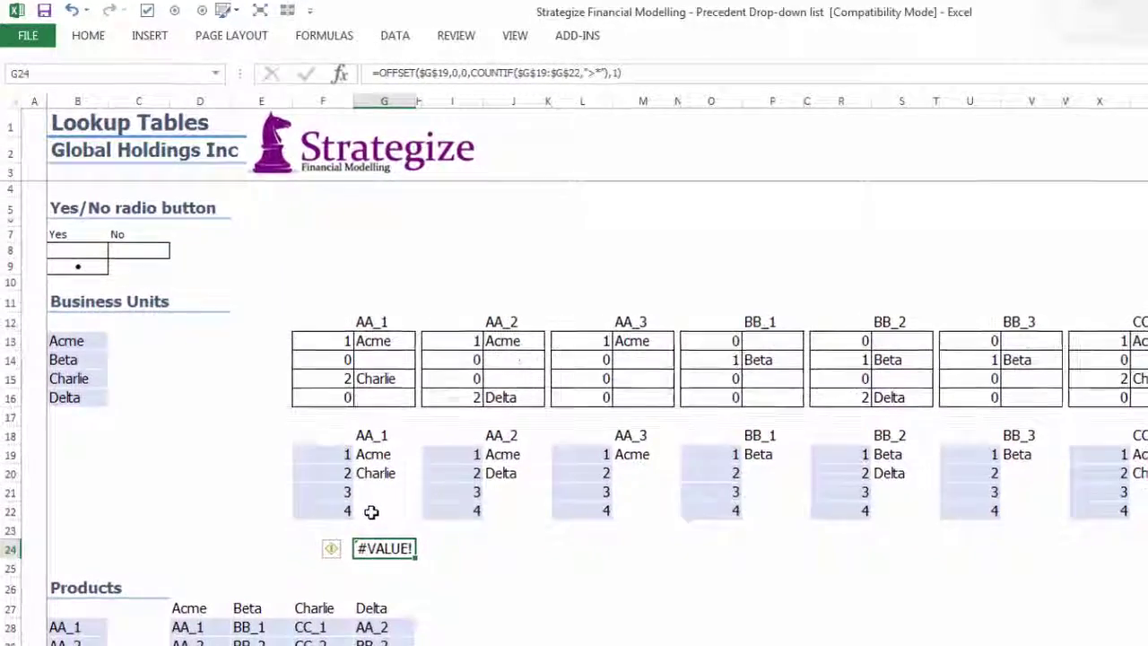
- Copy the G24 OFFSET formula to J24 and repoint its reference to $J$19 and its COUNTIF range to $J$19:$J$22
key(ctrl+c)
key(Right)
key(Right)
key(ctrl+v)
key(F2)
drag(393, 475, 499, 468)
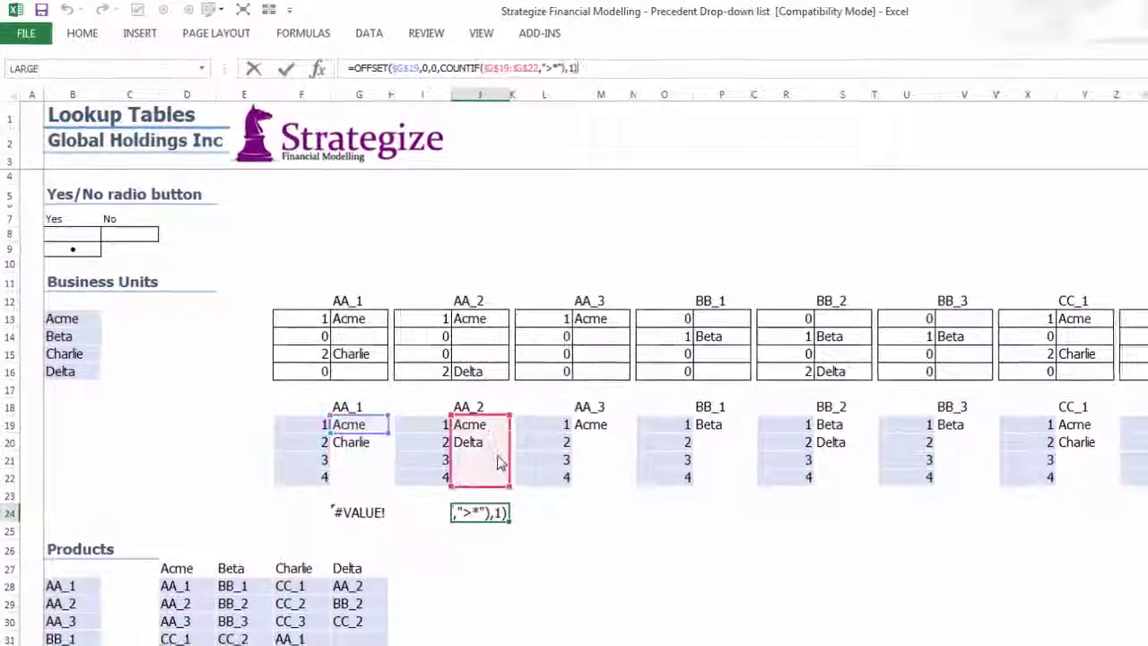
key(Return)
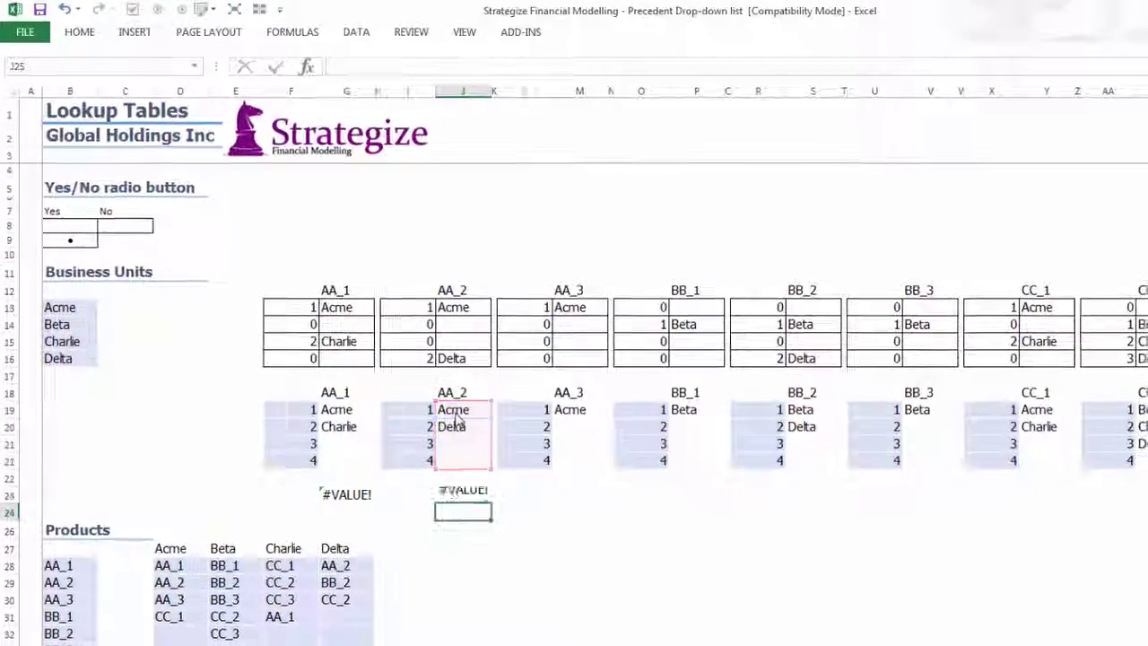
- Copy the J24 OFFSET formula to M24 and repoint its references to the AA_3 list in M19:M22
key(Up)
key(ctrl+c)
key(Right)
key(Right)
key(Right)
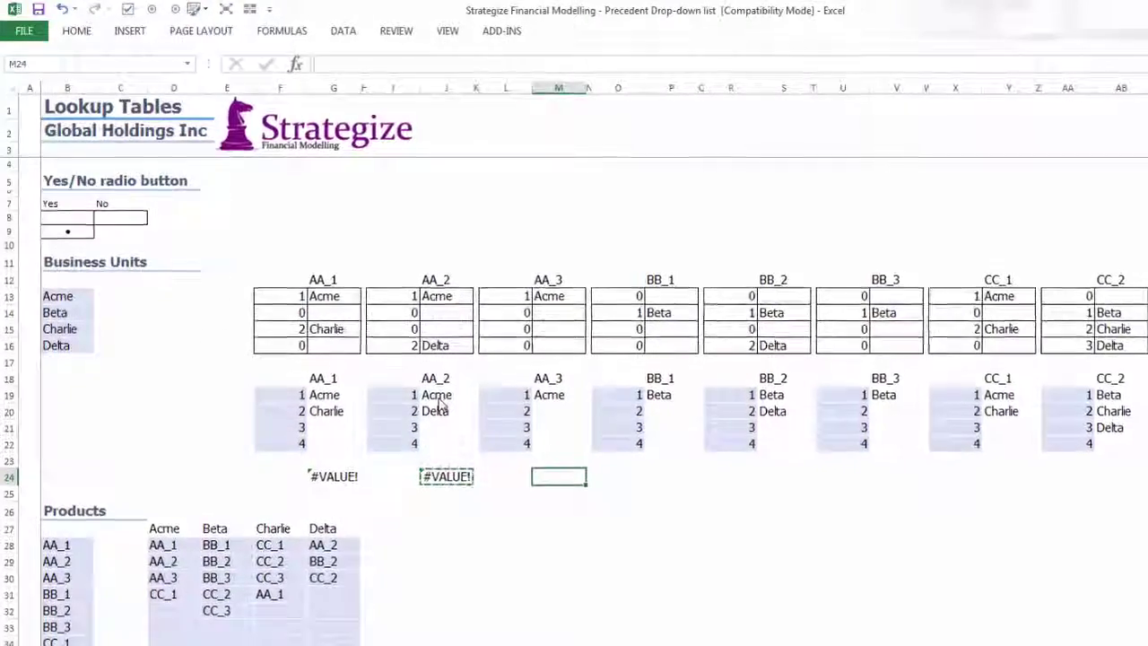
key(ctrl+v)
key(F2)
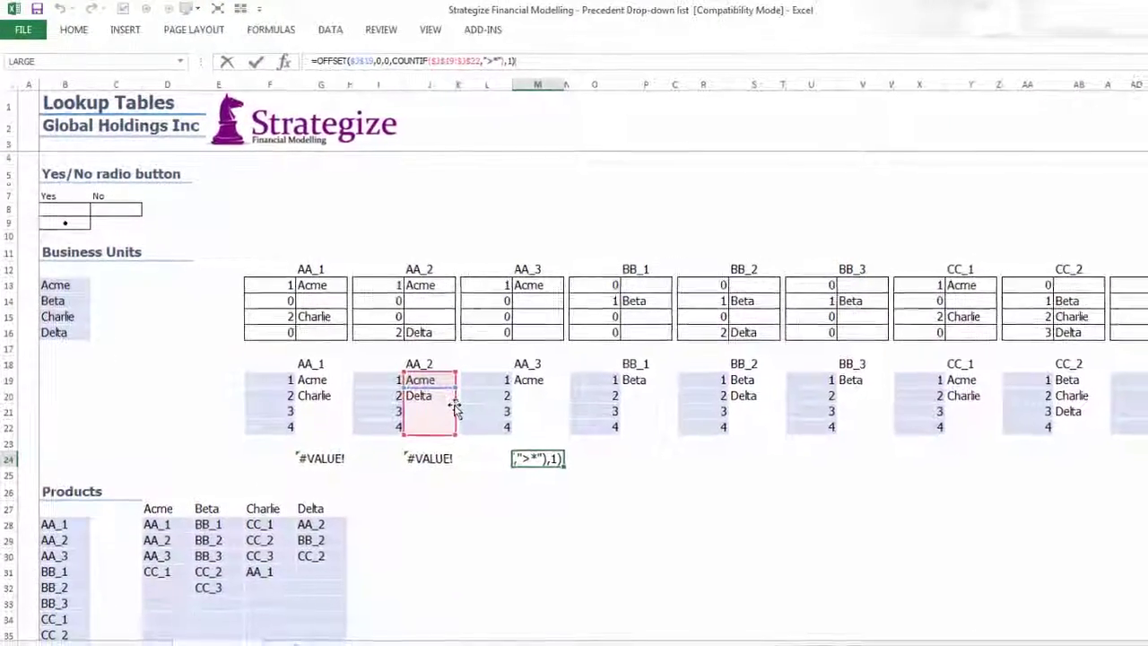
drag(457, 410, 535, 419)
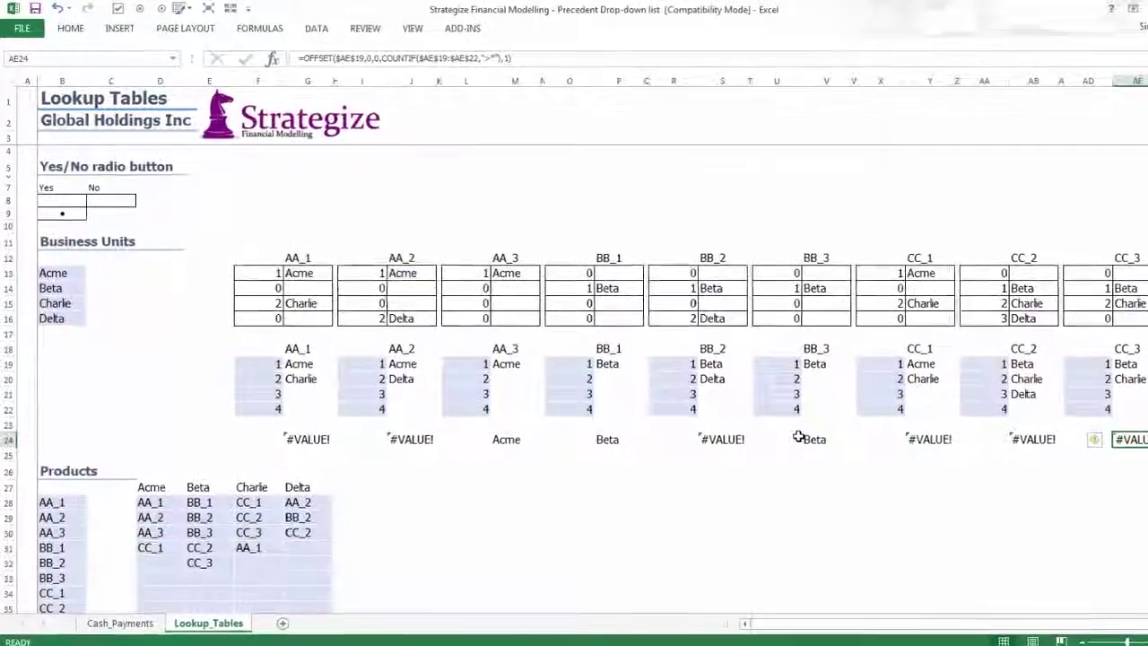
- Enter the heading Product in J27, beside the Products table
click(413, 499)
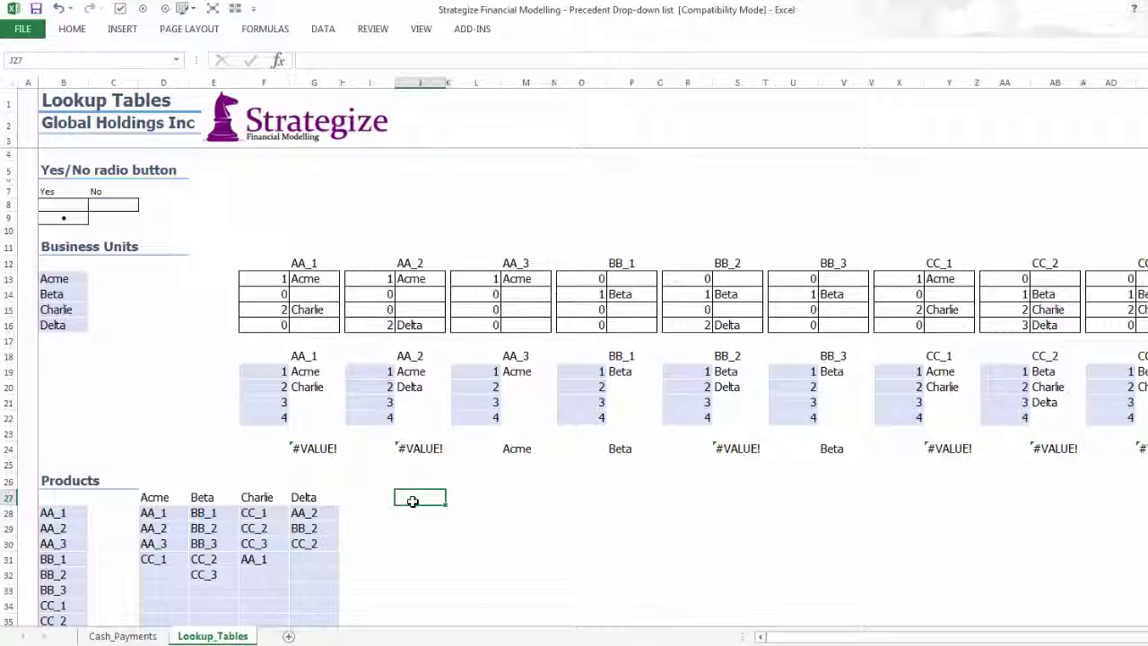
text(P)
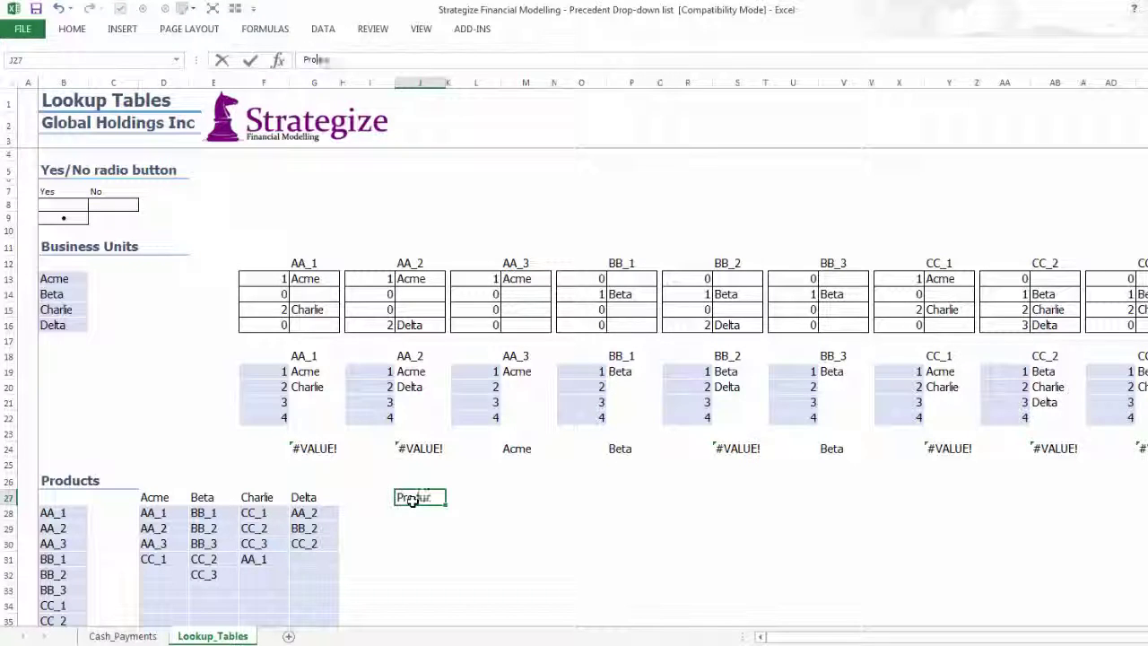
text(roduct)
key(Return)
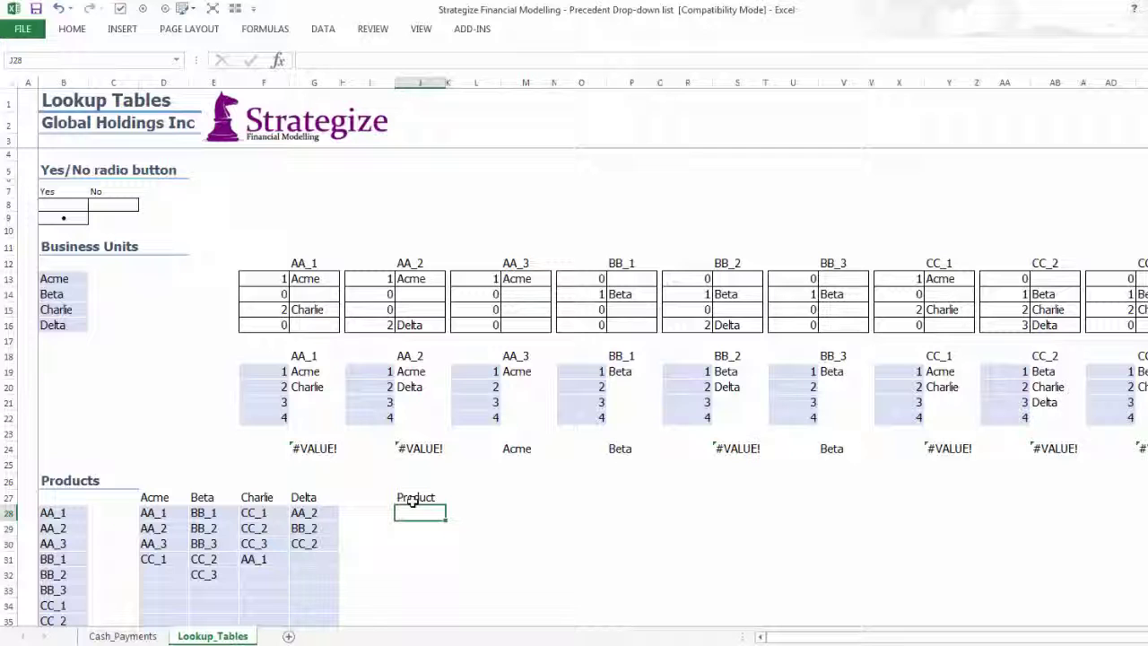
- Add list data validation to J28 with source =$B$28:$B$36 and check the choices in its drop-down
click(323, 30)
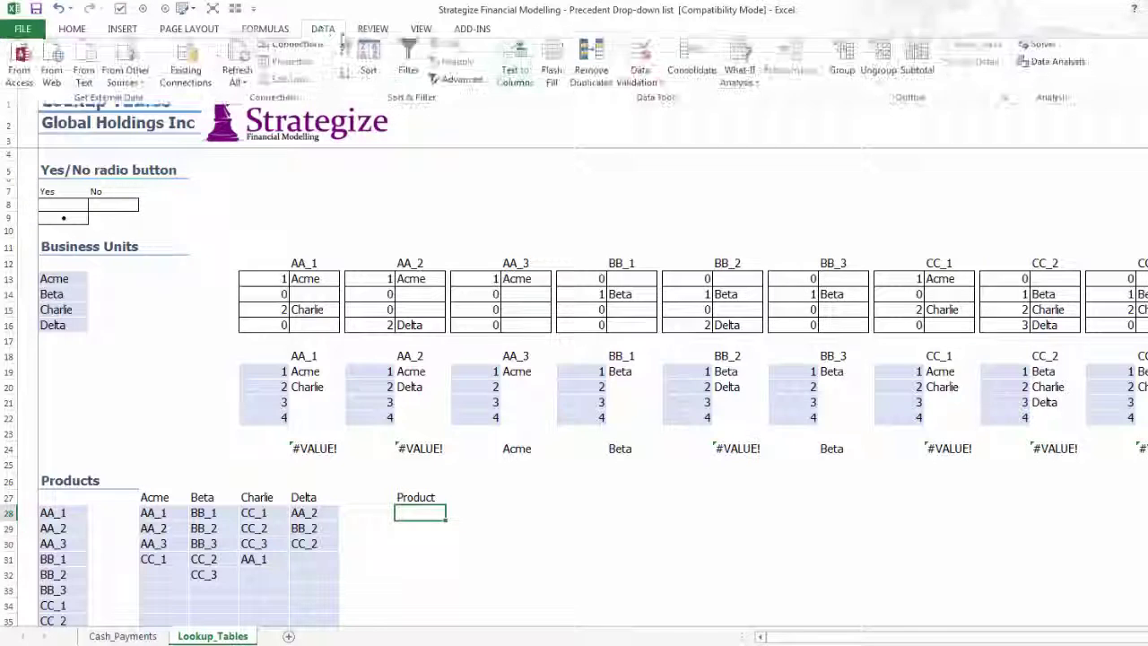
click(639, 72)
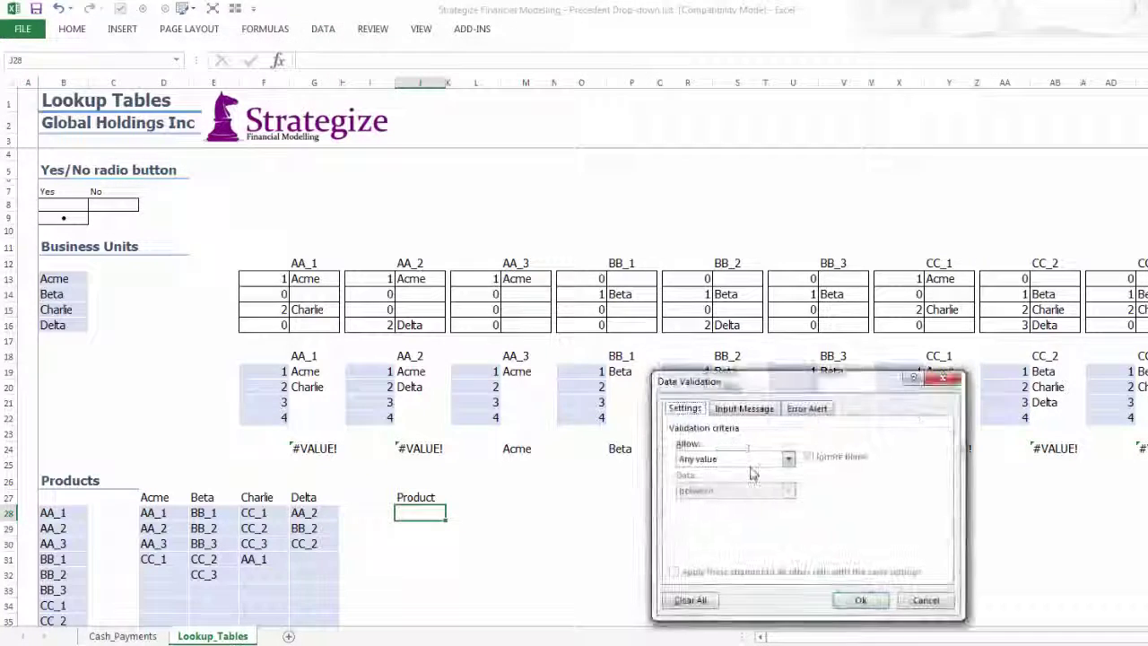
click(789, 458)
click(732, 505)
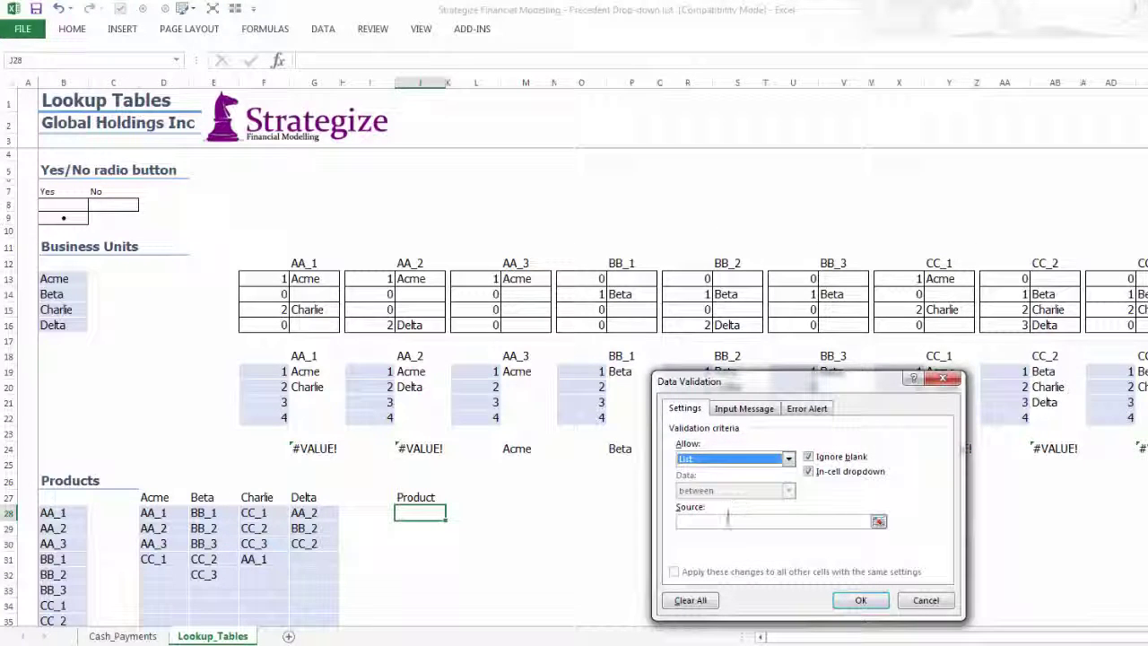
click(728, 517)
drag(77, 510, 65, 598)
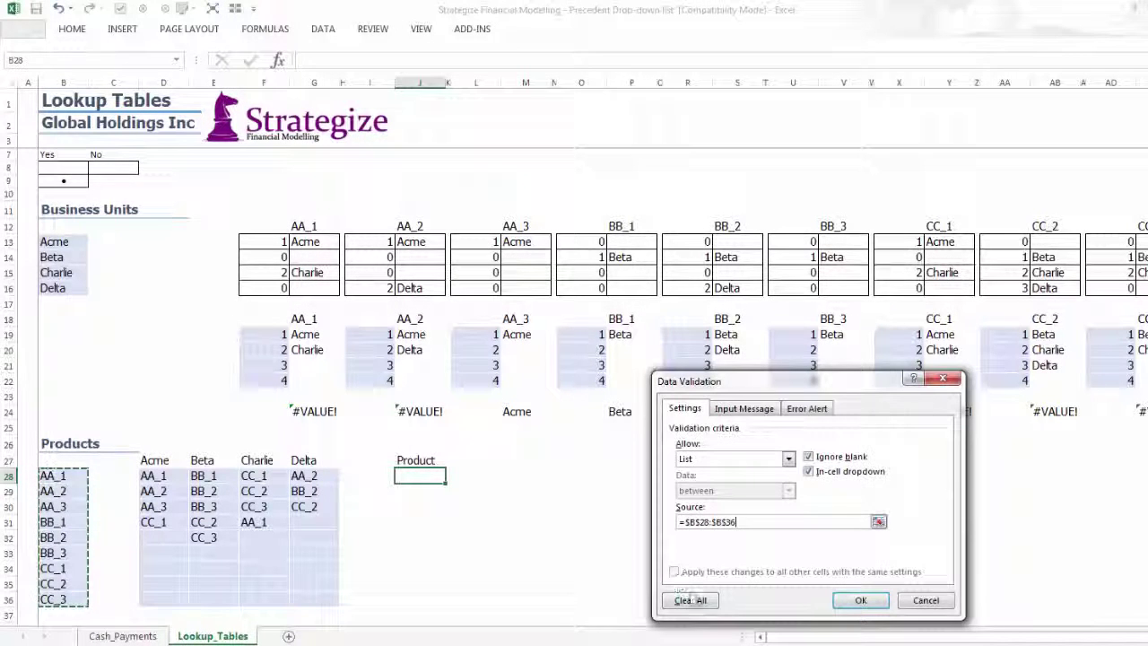
click(858, 605)
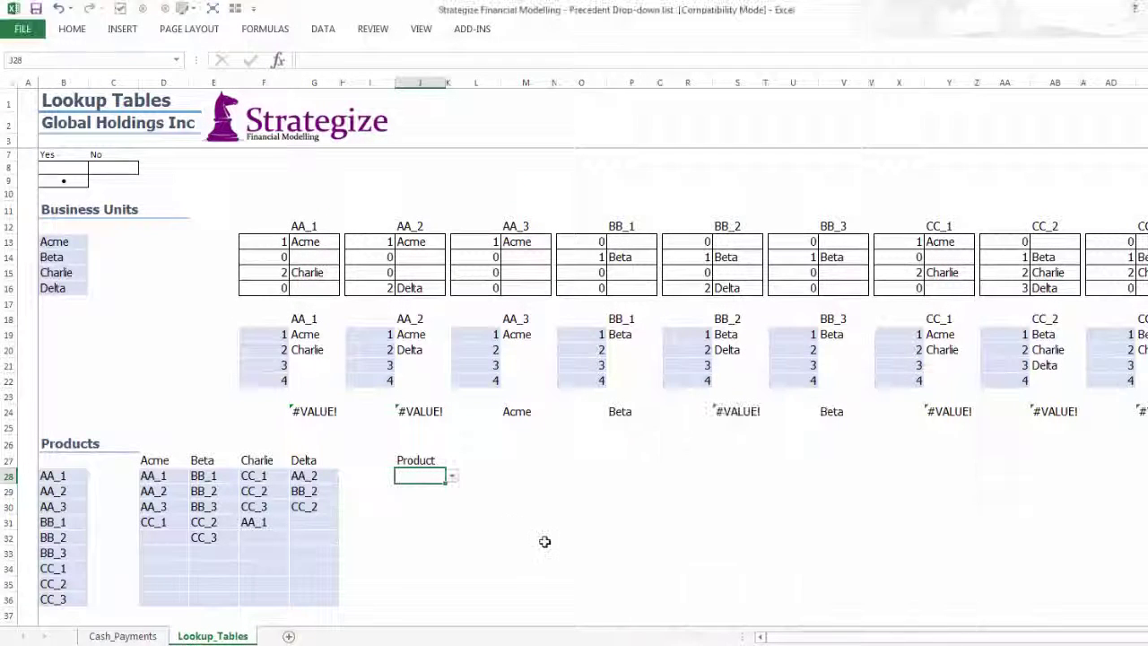
click(453, 478)
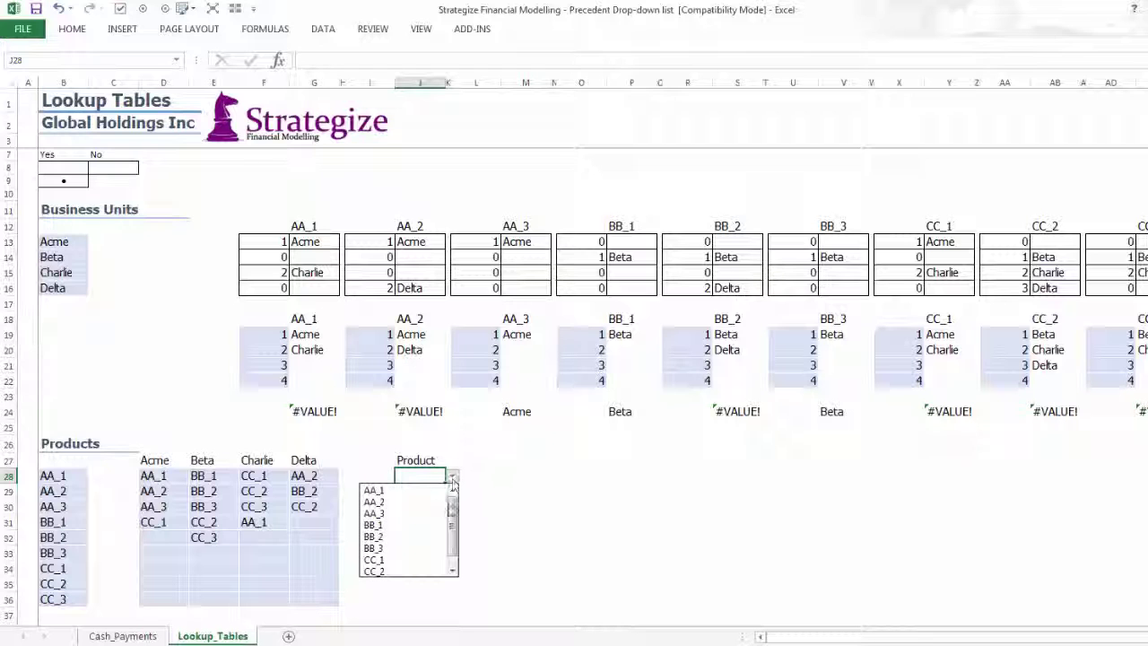
click(418, 461)
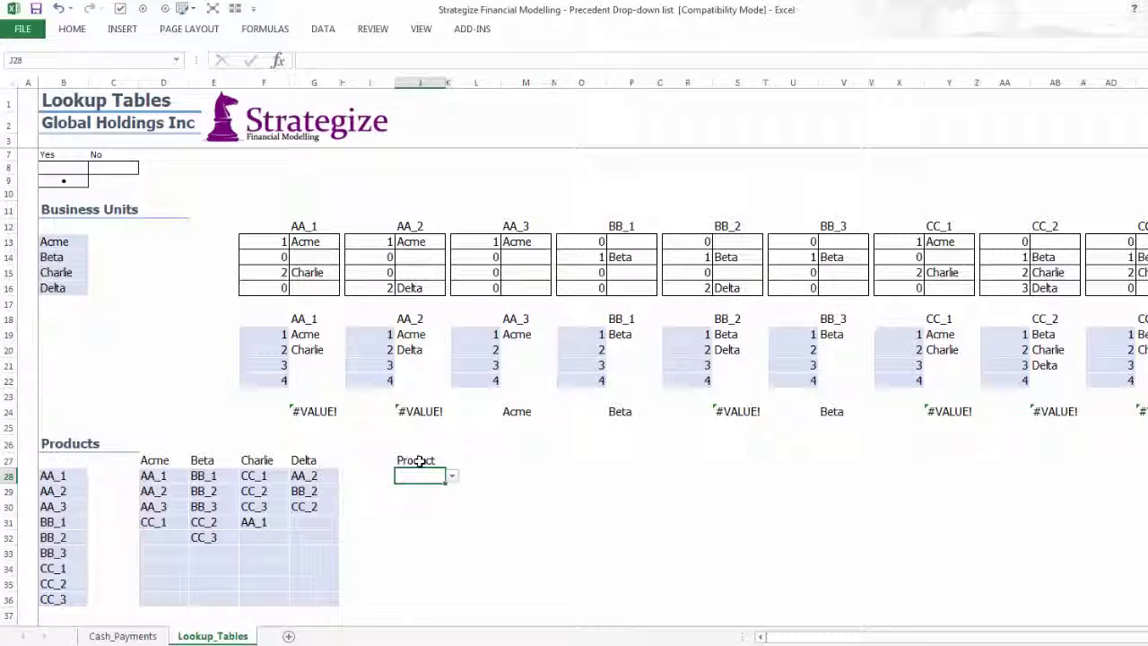
- Make the Product heading in J27 bold and enter a bold Business Unit heading in L27
click(431, 460)
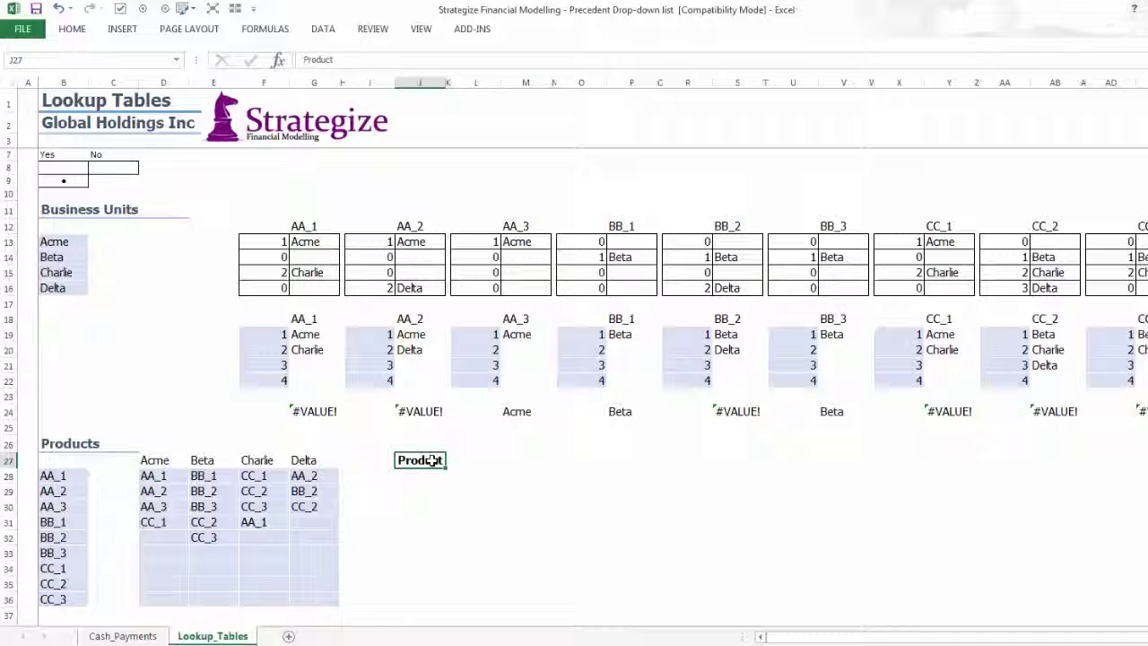
key(Right)
key(Right)
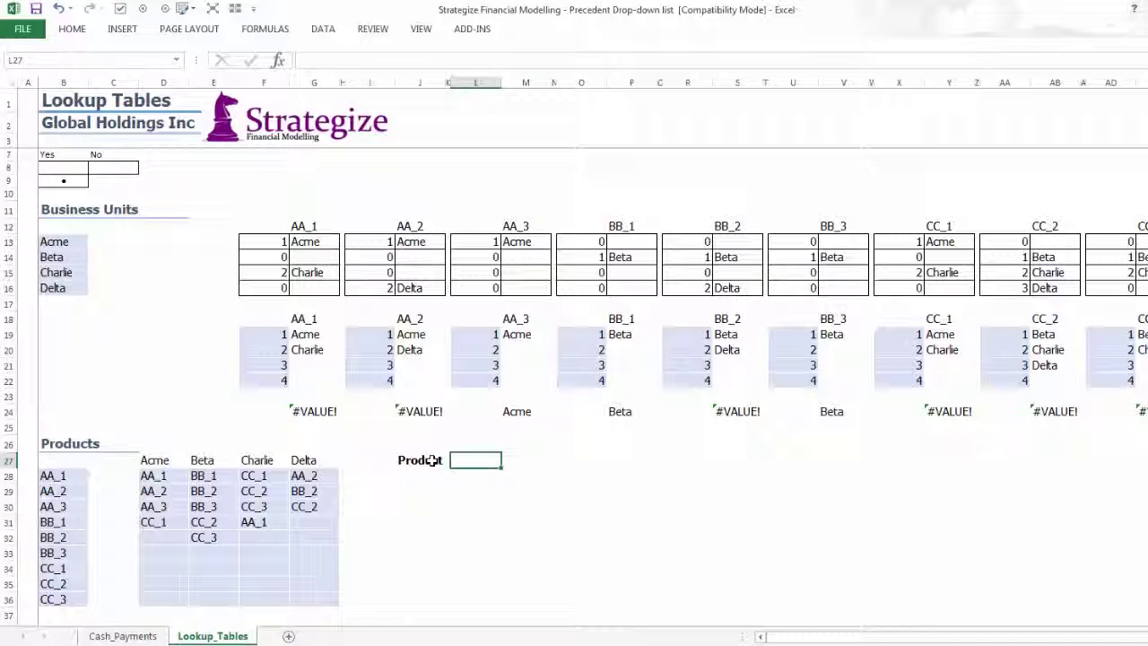
key(Left)
key(Left)
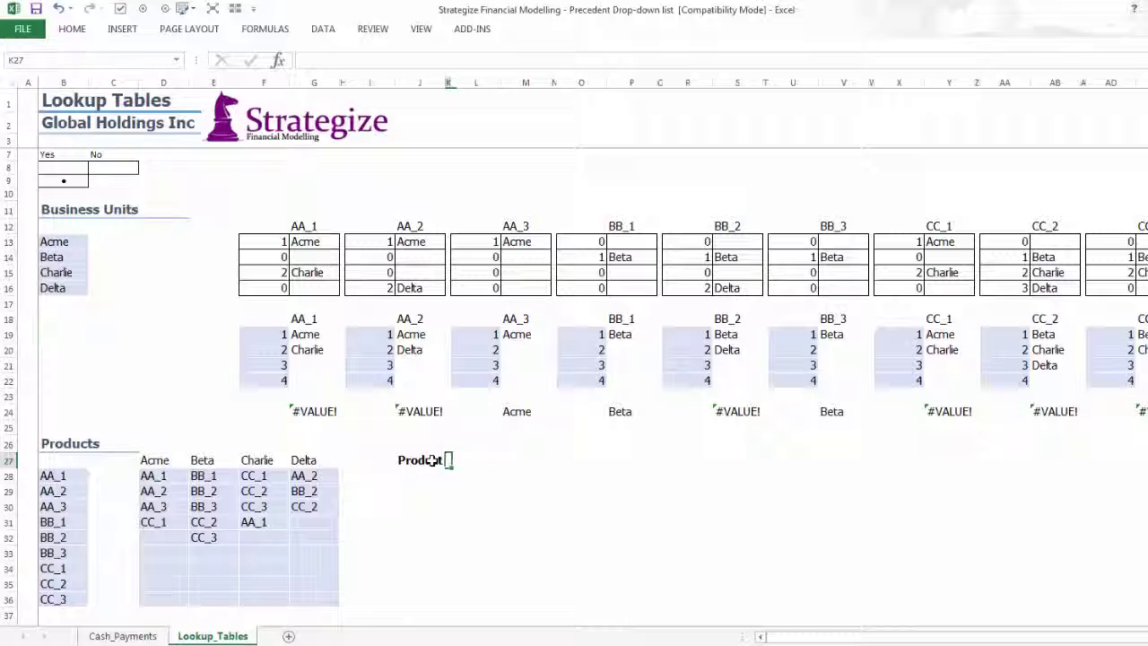
key(Right)
key(Right)
text(Business Unit)
key(Return)
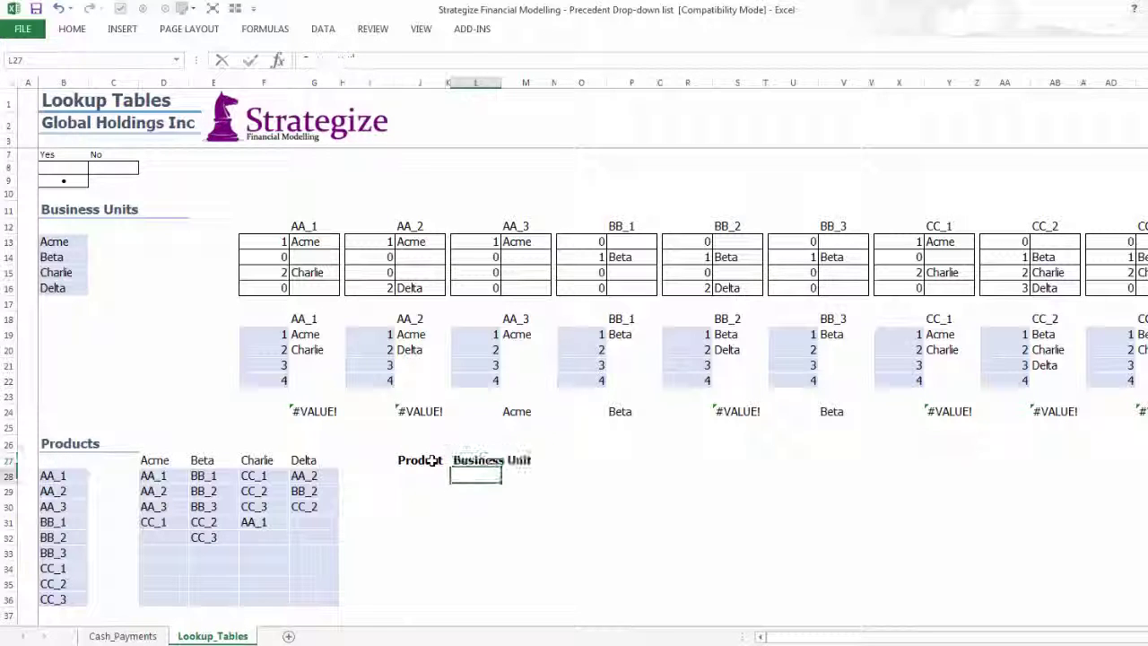
- Choose product AA_1 from the drop-down list in J28
key(Left)
key(Left)
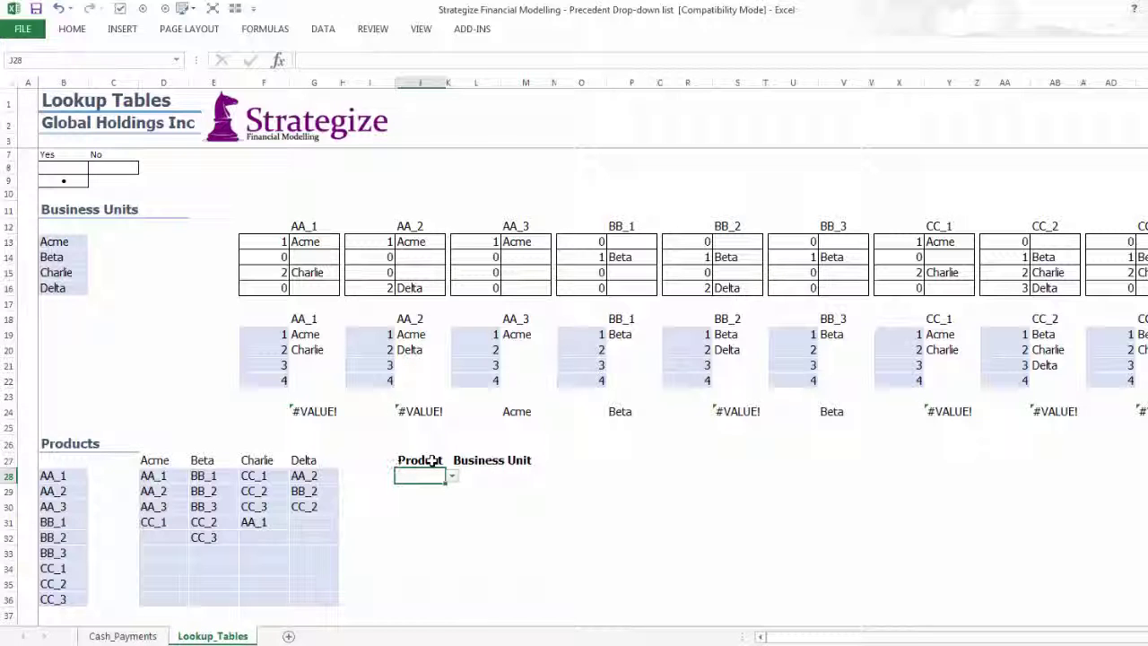
click(454, 477)
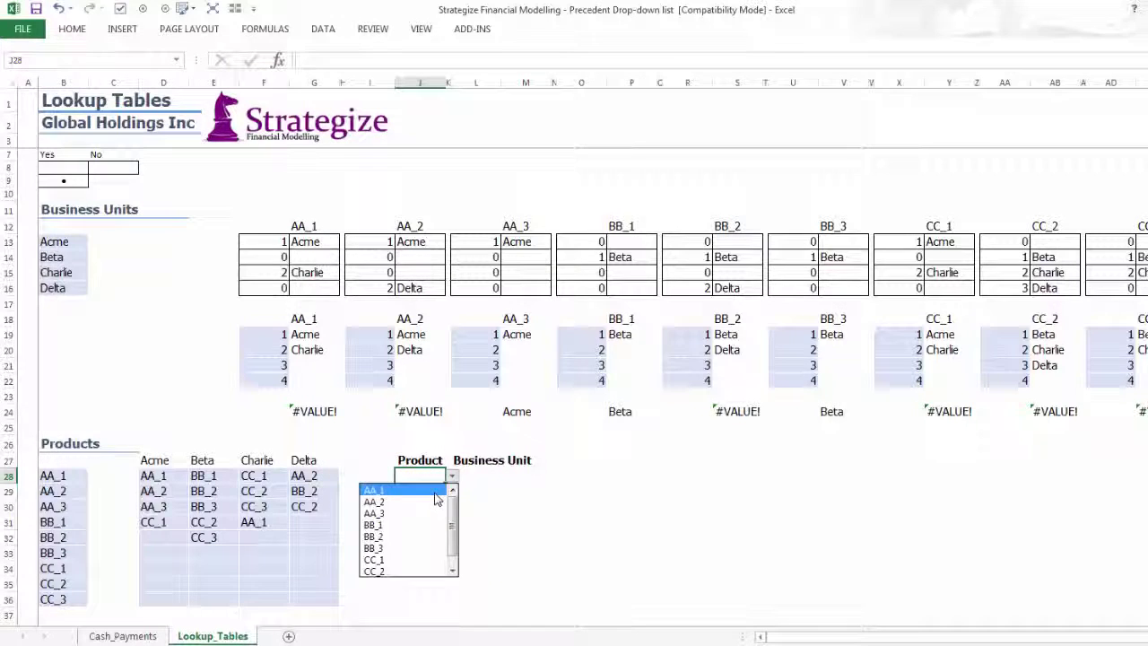
click(408, 486)
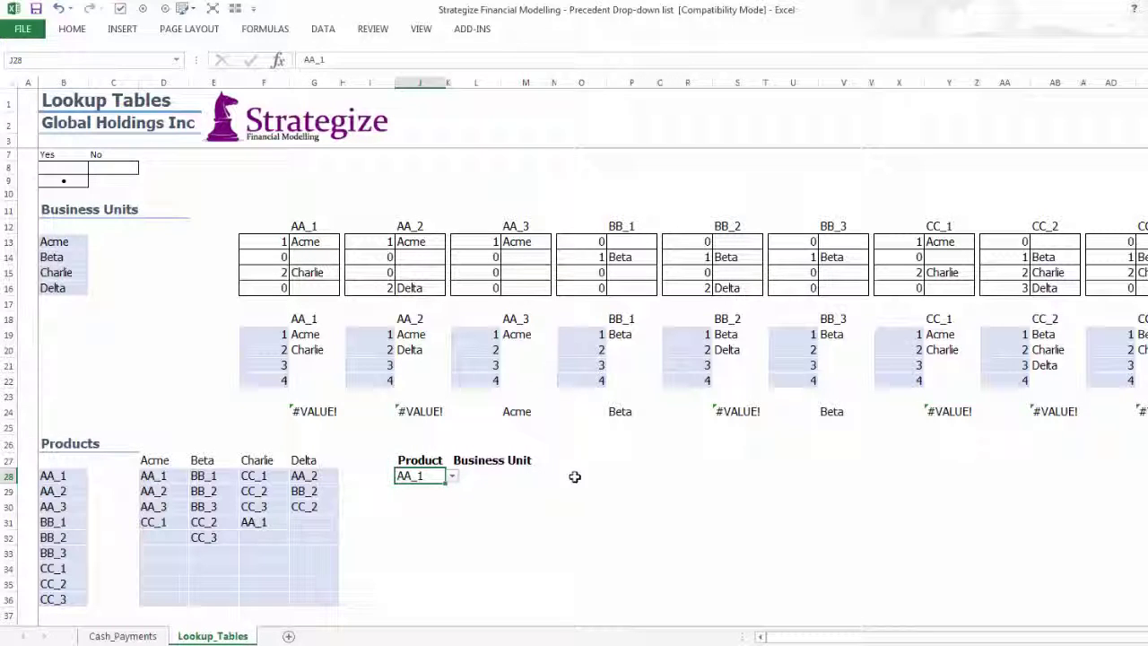
- Enter =MATCH(J28,B28:B36,0) in O28 to find the chosen product's position in the product list
click(575, 476)
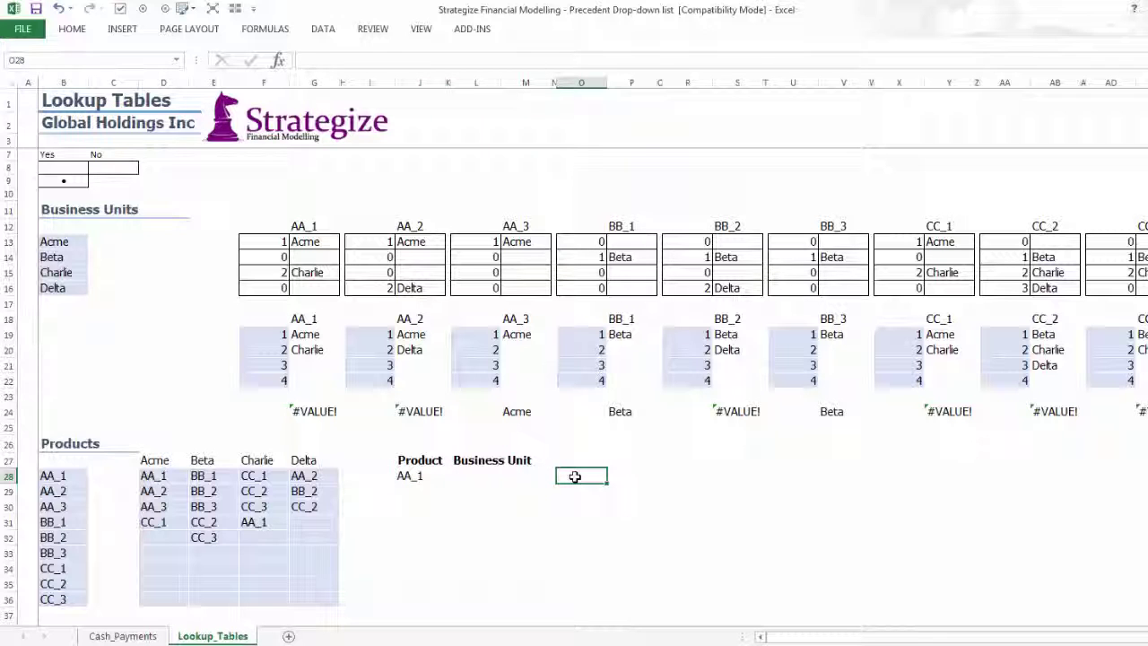
text(=match()
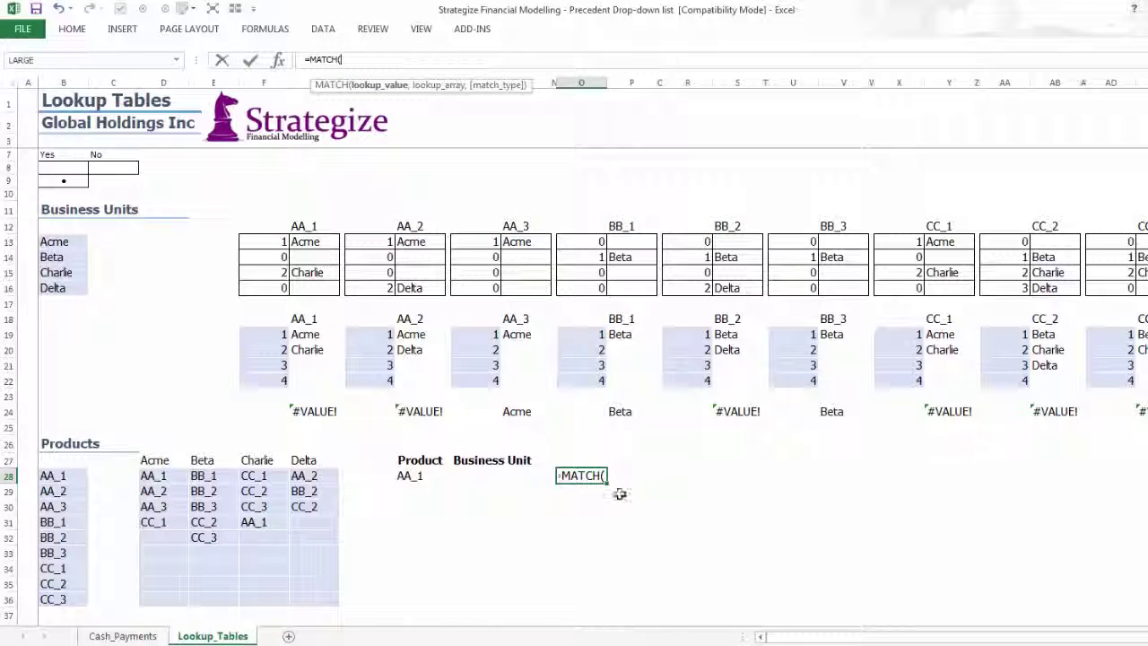
click(410, 476)
text(,)
drag(72, 477, 61, 594)
text(,)
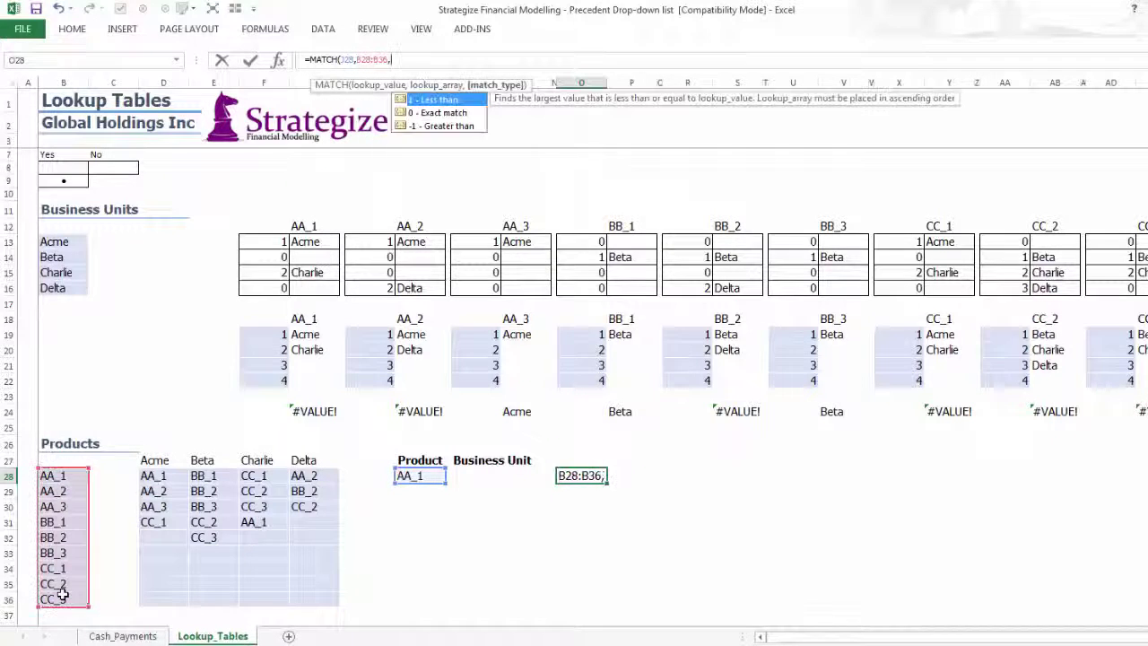
double_click(437, 114)
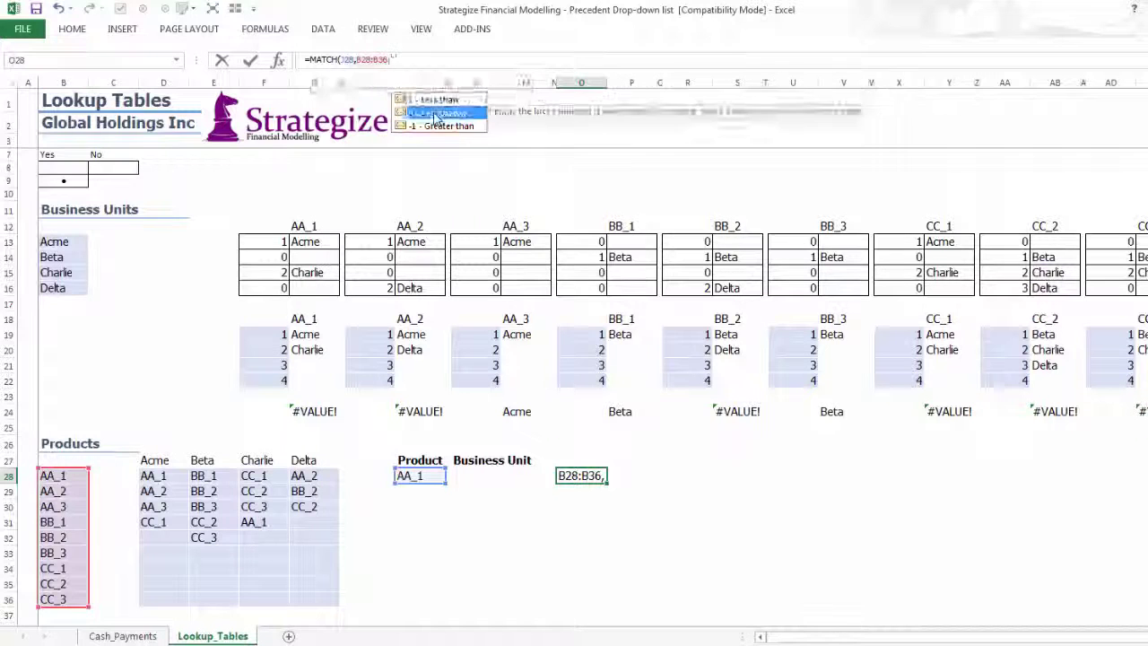
key(Return)
key(Up)
- Choose product AA_3 in the J28 drop-down to test the MATCH formula
click(410, 476)
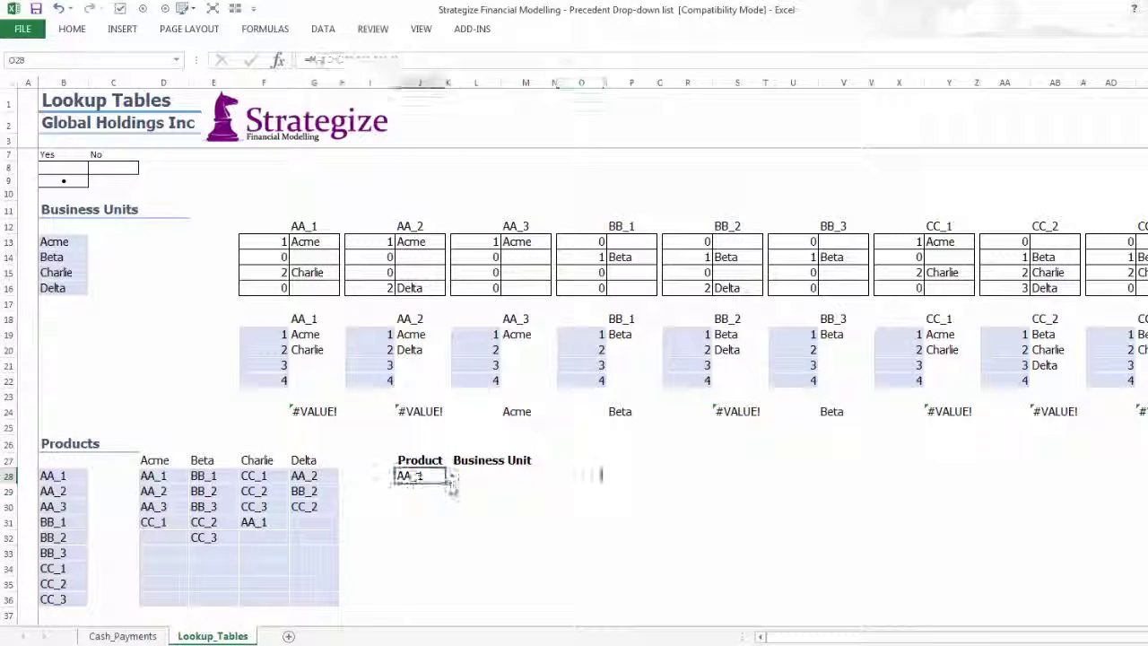
click(452, 475)
click(437, 514)
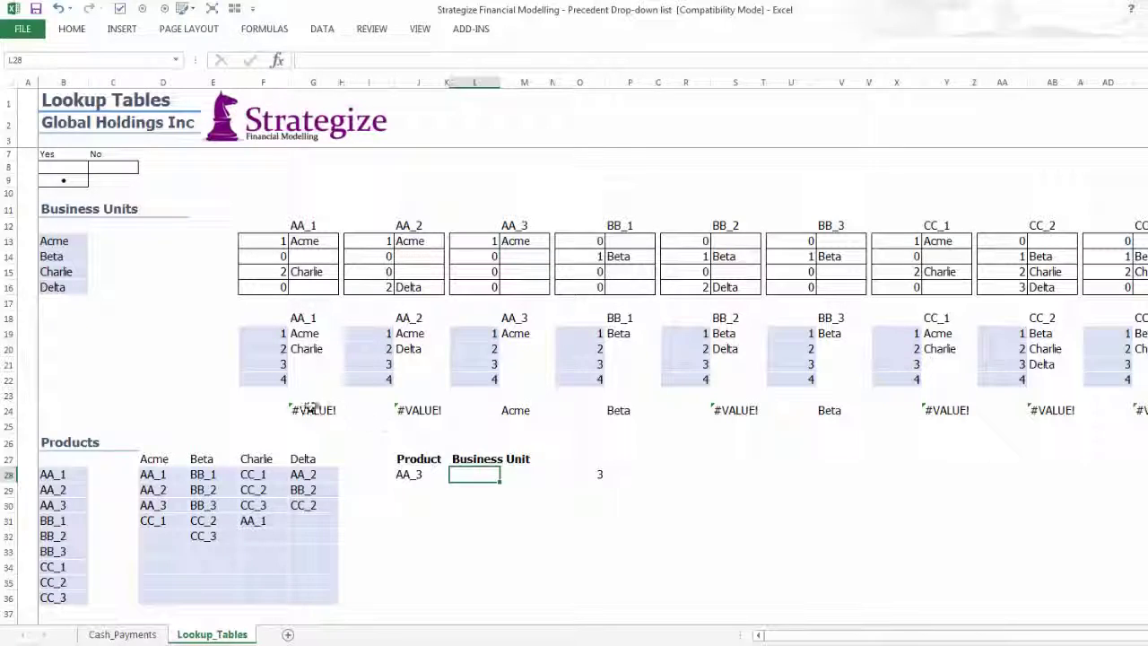
- Define a workbook name AA_1 that refers to the G24 formula =OFFSET($G$19,0,0,COUNTIF($G$19:$G$22,">*"),1)
click(310, 409)
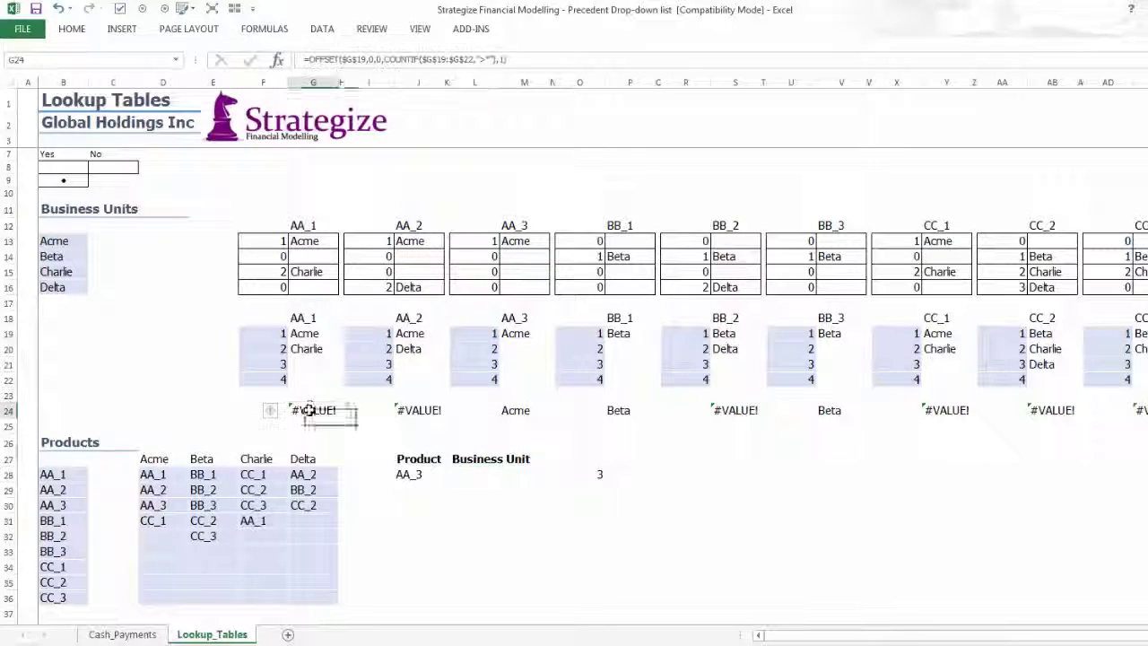
click(314, 60)
key(Escape)
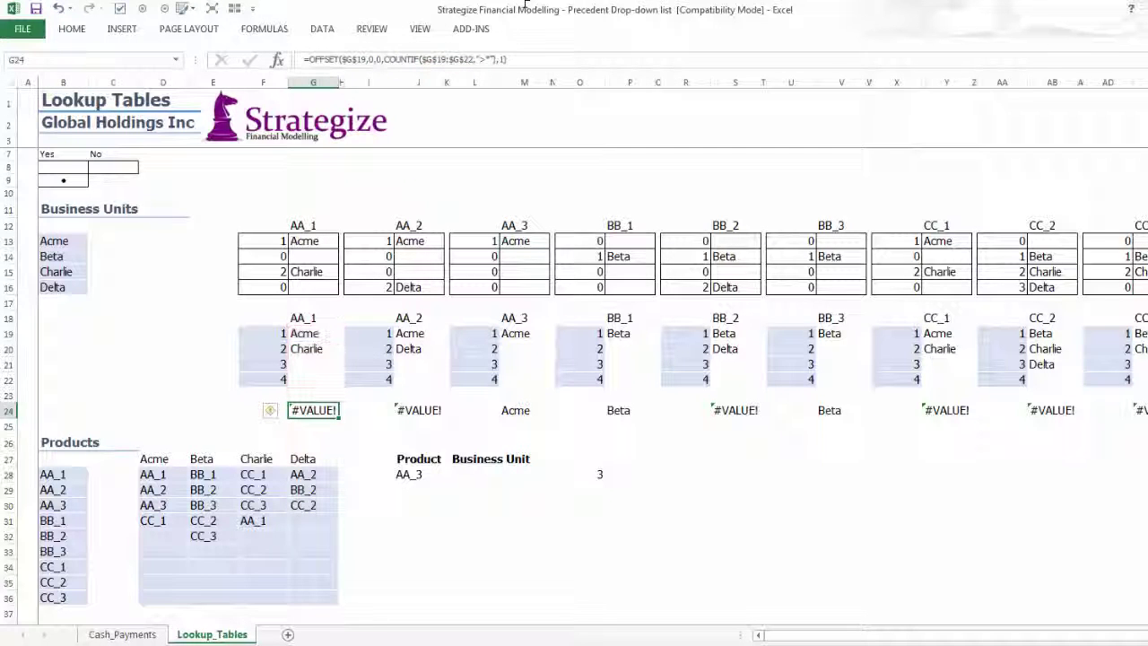
click(266, 31)
click(431, 67)
click(627, 363)
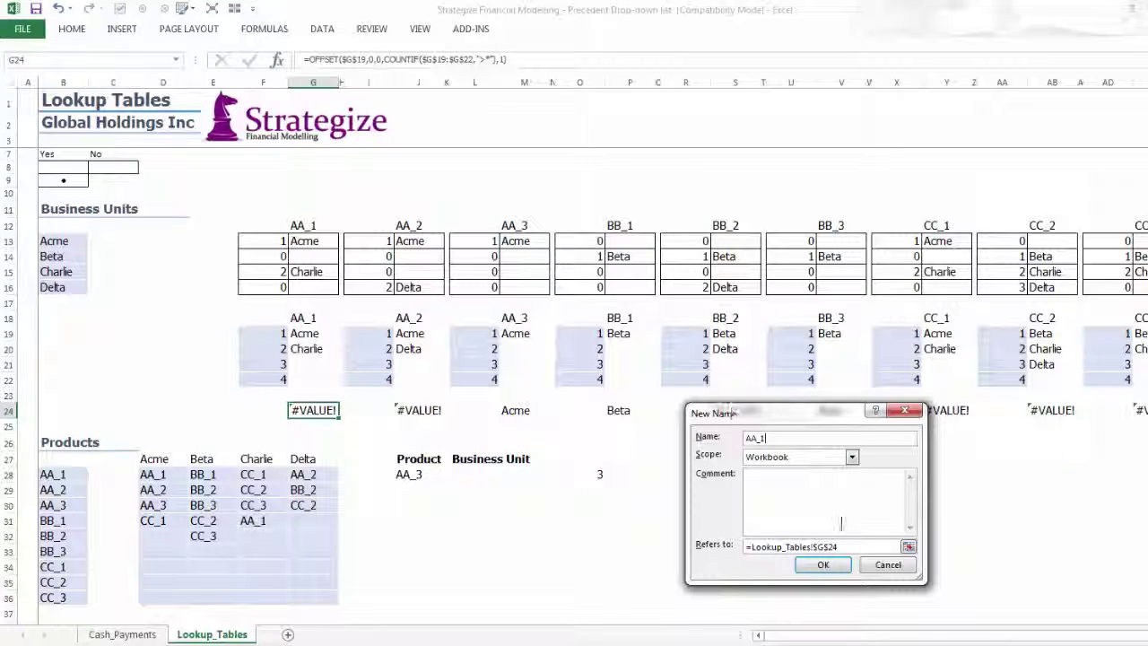
text(AA_1)
triple_click(866, 547)
text(=OFFSET($G$19,0,0,COUNTIF($G$19:$G$22,">*"),1))
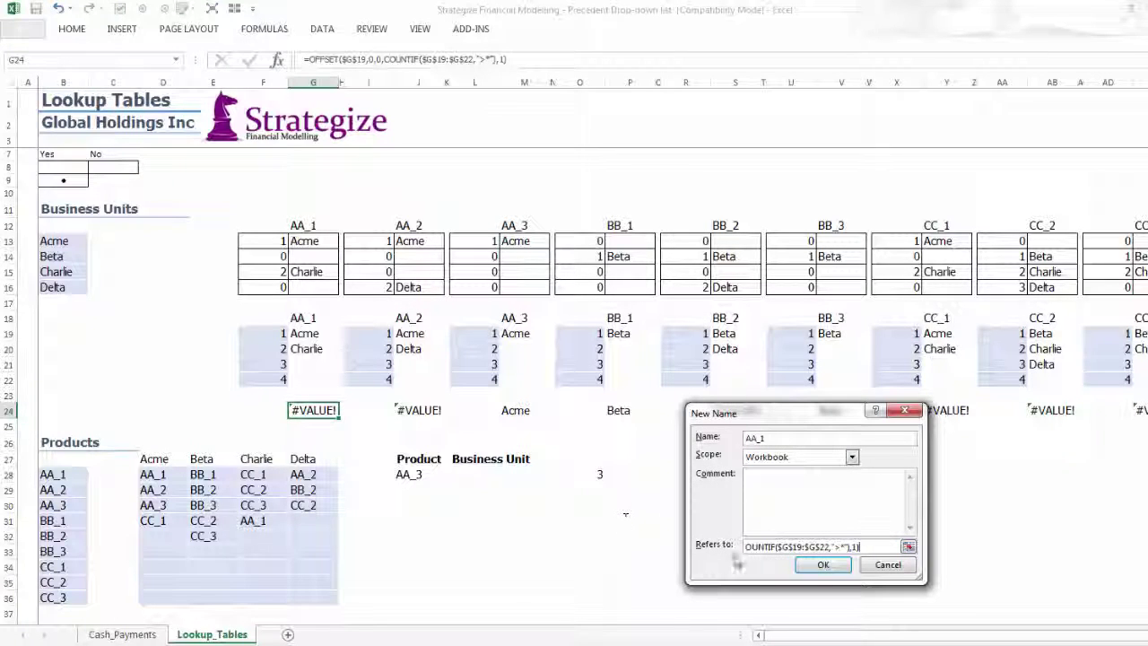
click(823, 565)
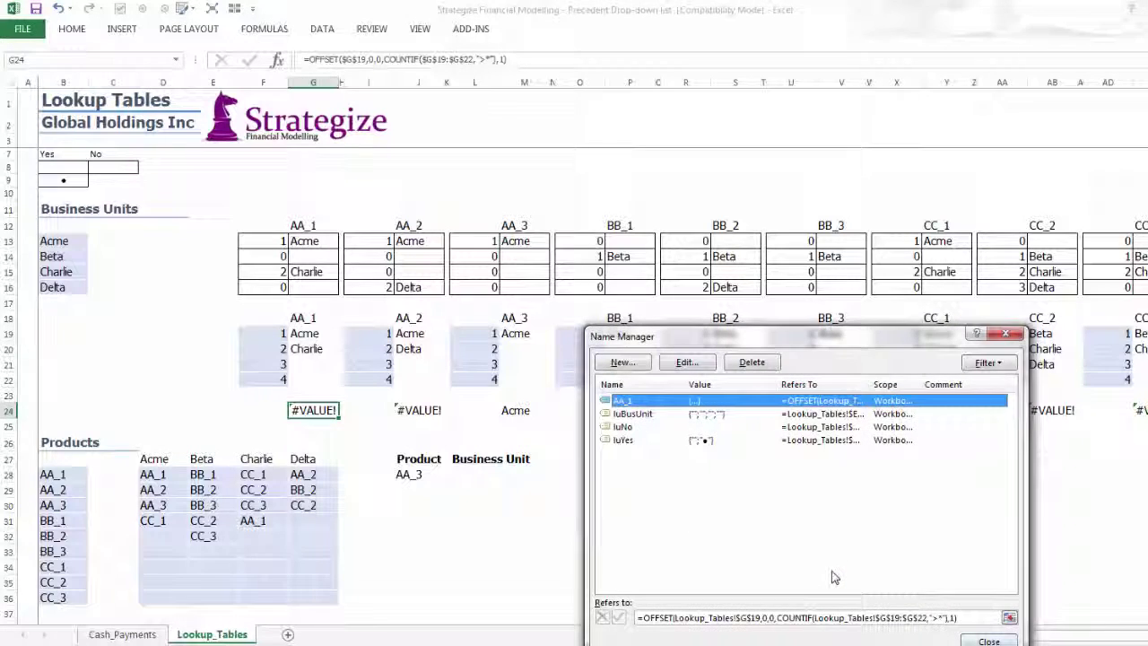
click(988, 641)
- Define a workbook name AA_2 that refers to the J24 formula =OFFSET($J$19,0,0,COUNTIF($J$19:$J$22,">*"),1)
click(419, 410)
click(533, 57)
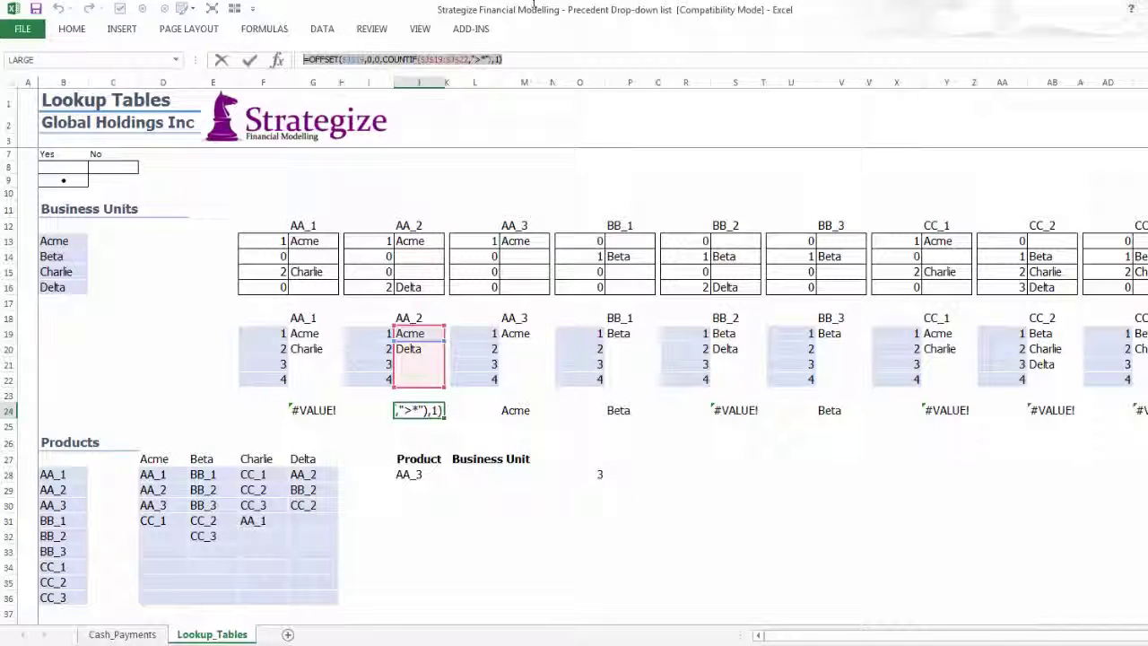
key(Escape)
click(264, 29)
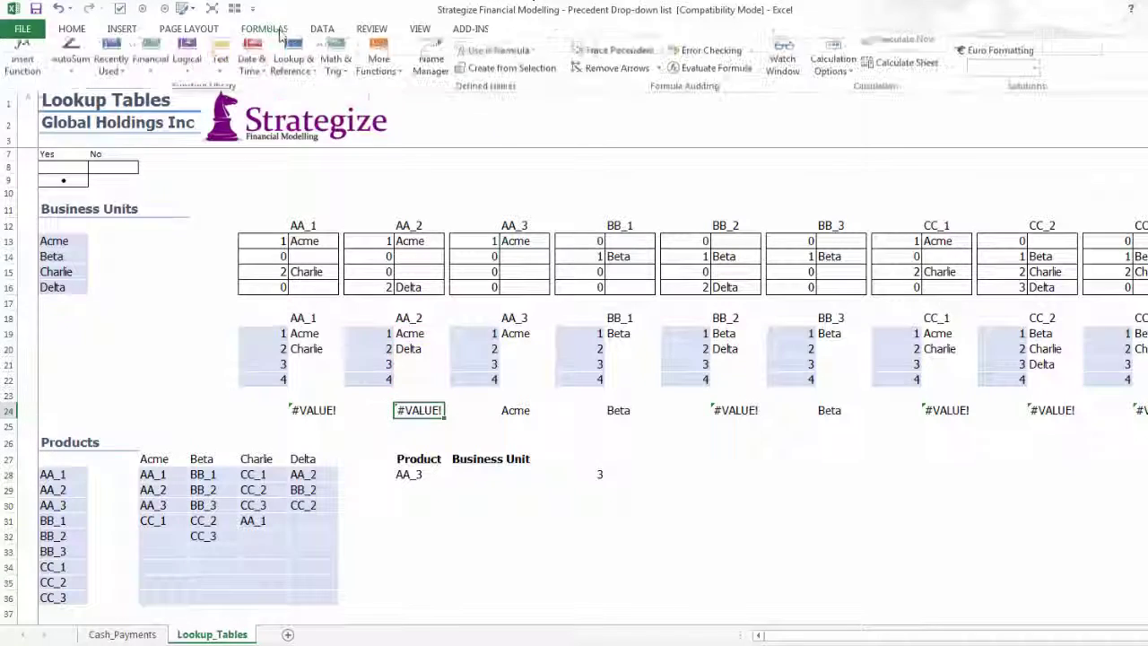
click(425, 65)
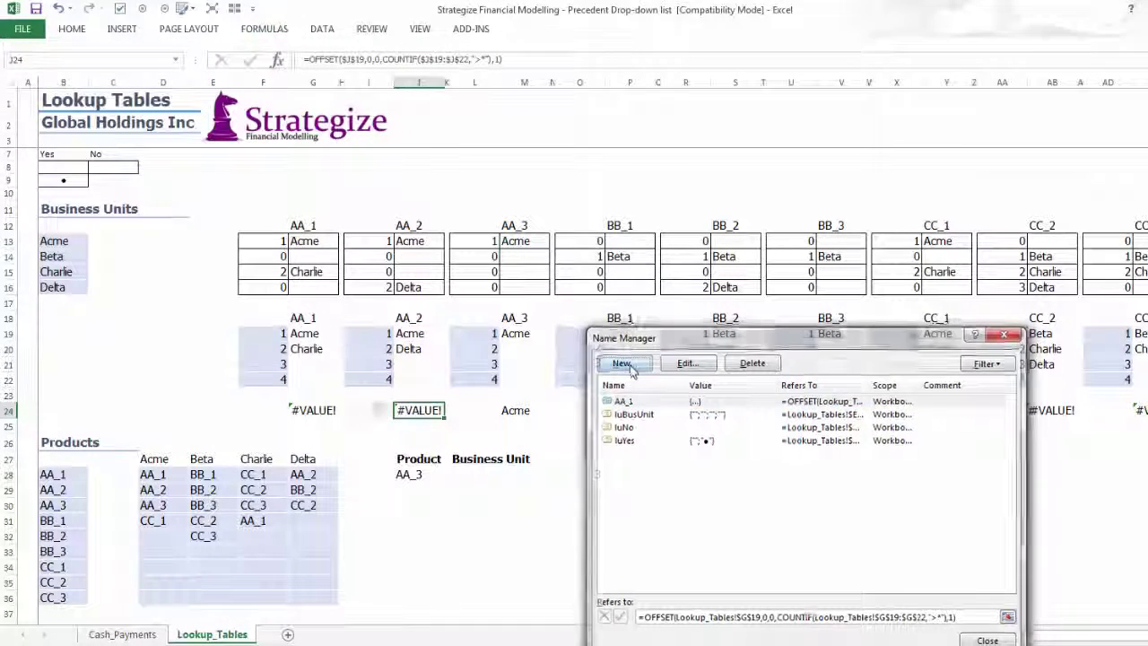
click(622, 363)
text(AA_2)
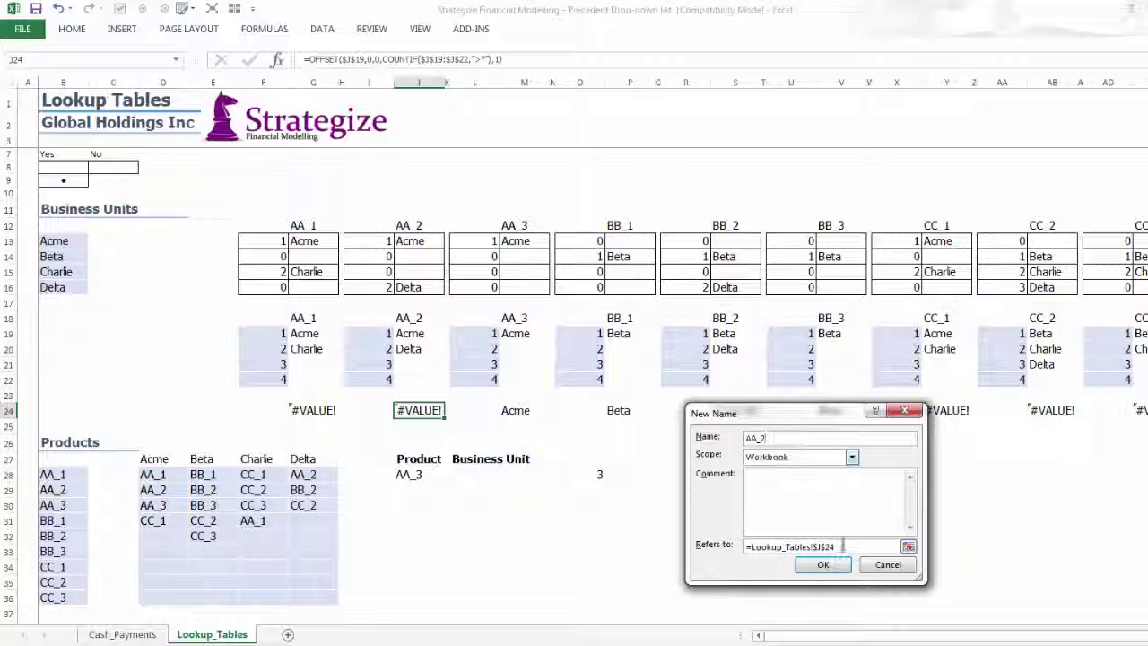
click(843, 547)
text(=OFFSET($J$19,0,0,COUNTIF($J$19:$J$22,">*"),1))
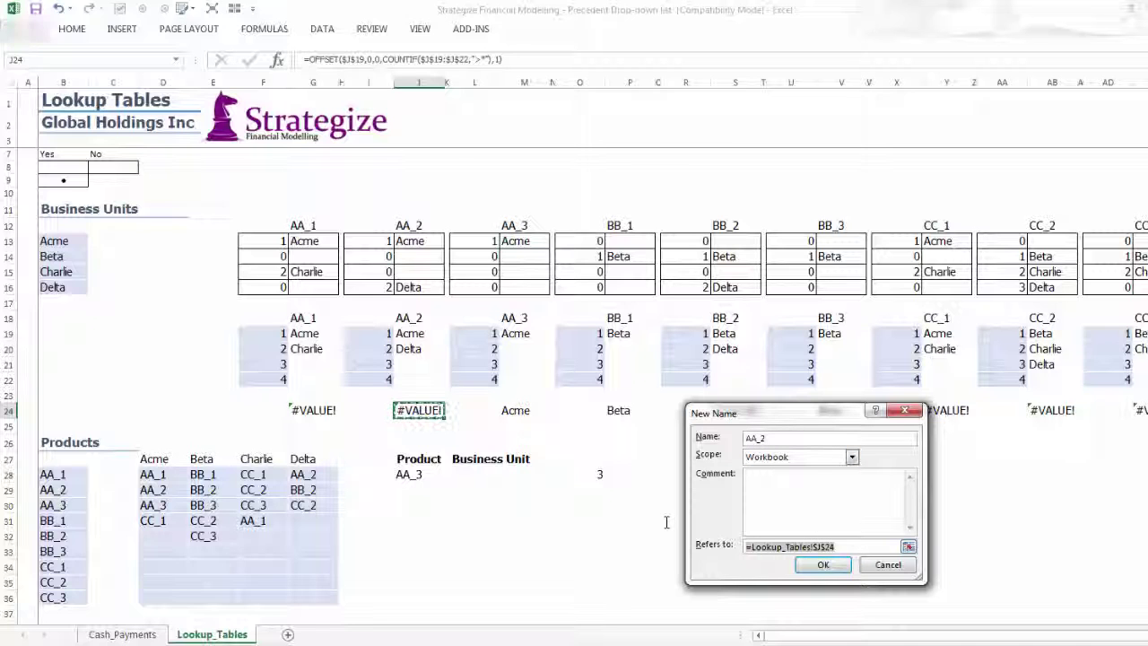
click(831, 567)
click(989, 641)
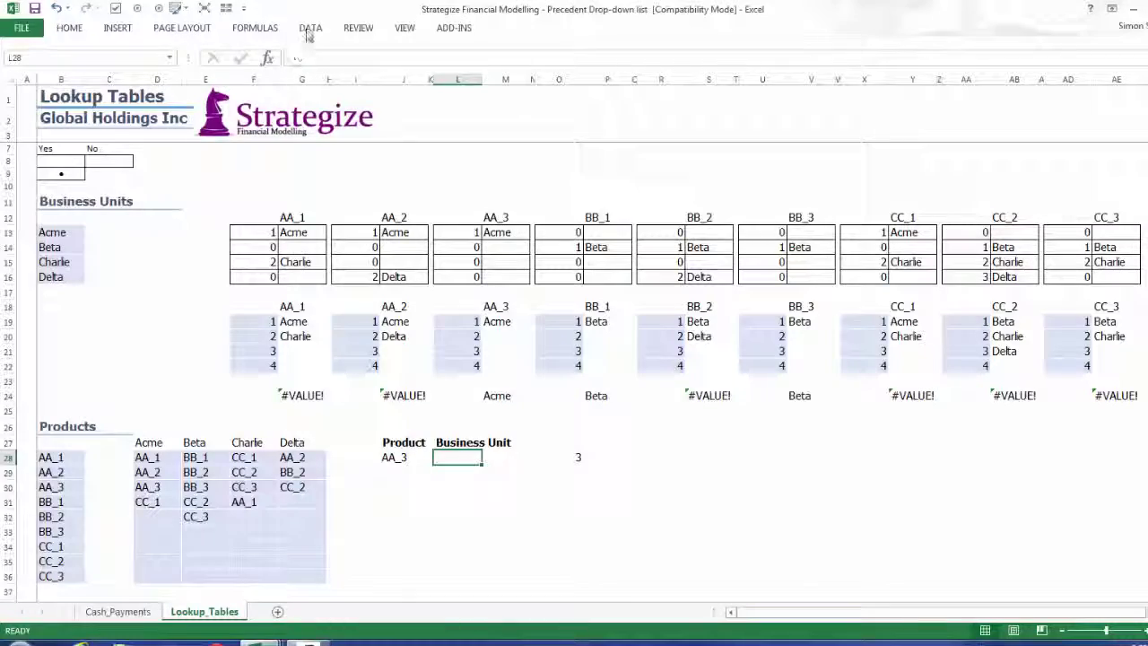
- Restrict business-unit cell L28 to a validation list with source =CHOOSE($O$28,AA_1,AA_2,AA_3,BB_1,BB_2,BB_3,CC_1,CC_2,CC_3)
click(310, 28)
click(611, 58)
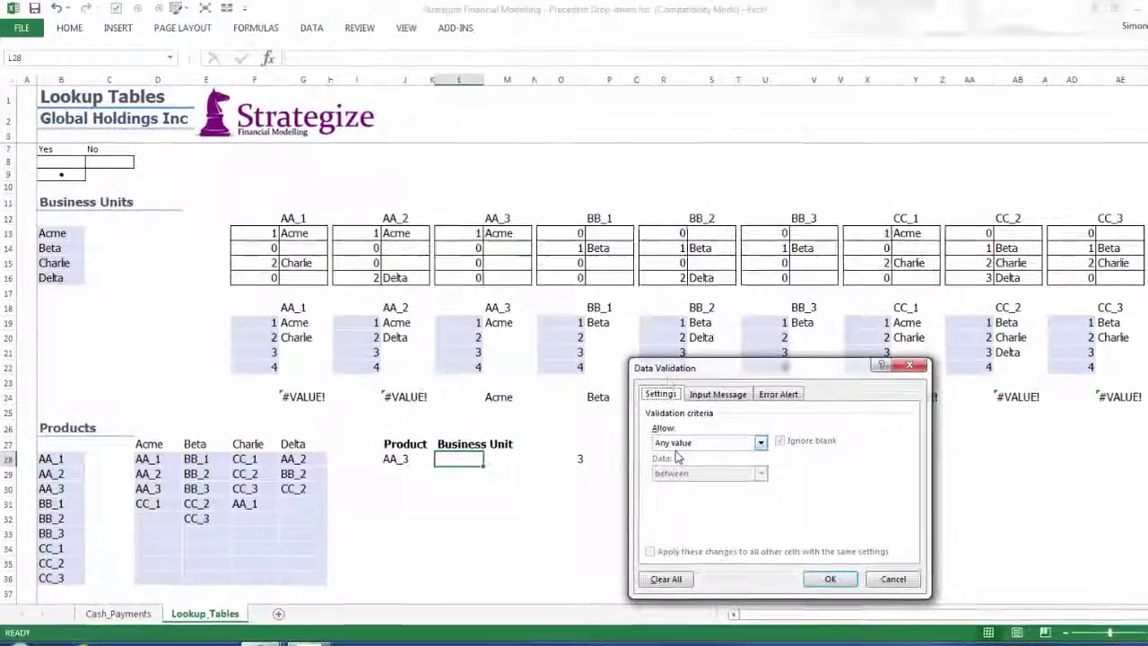
click(691, 443)
click(686, 484)
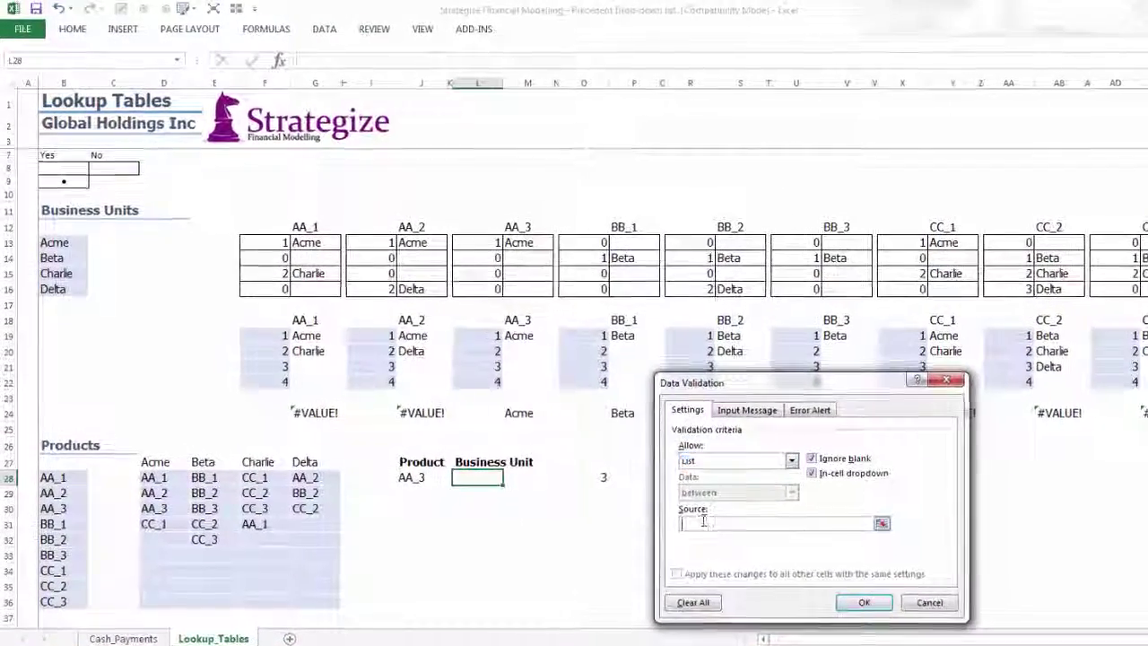
text(=CHOOSE)
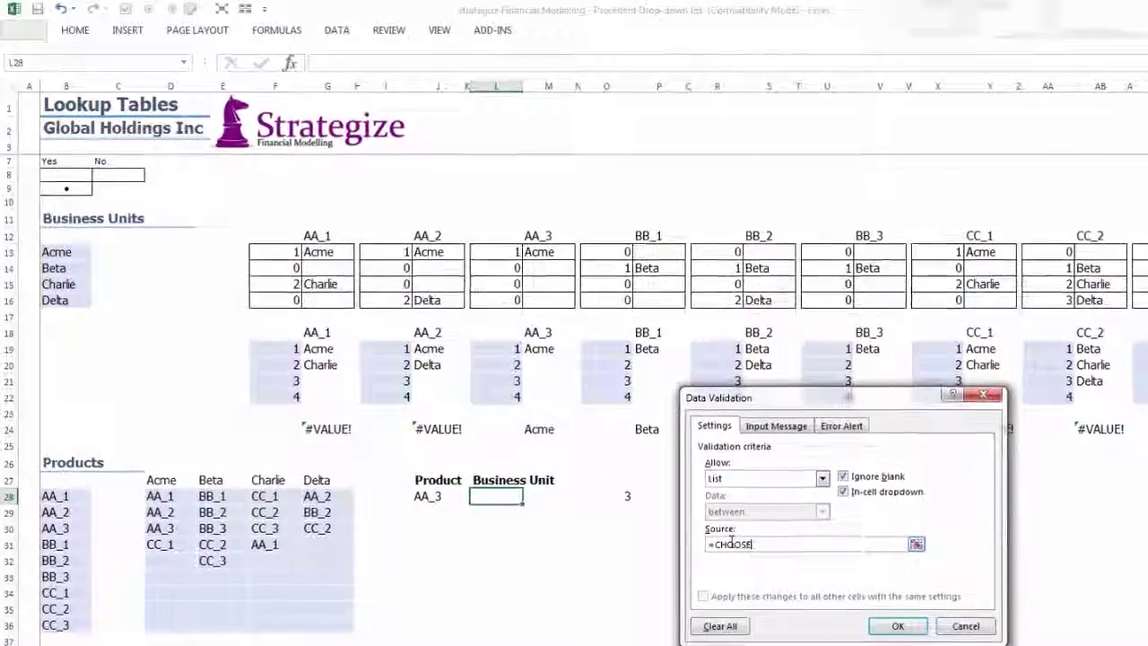
text(()
click(623, 496)
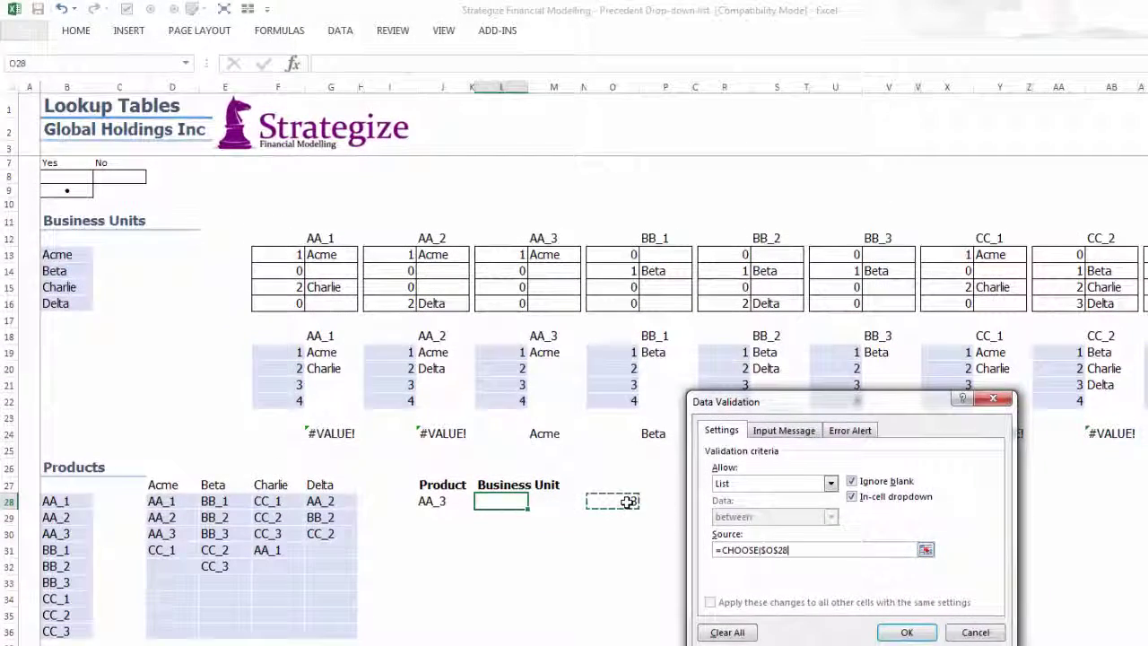
text(,)
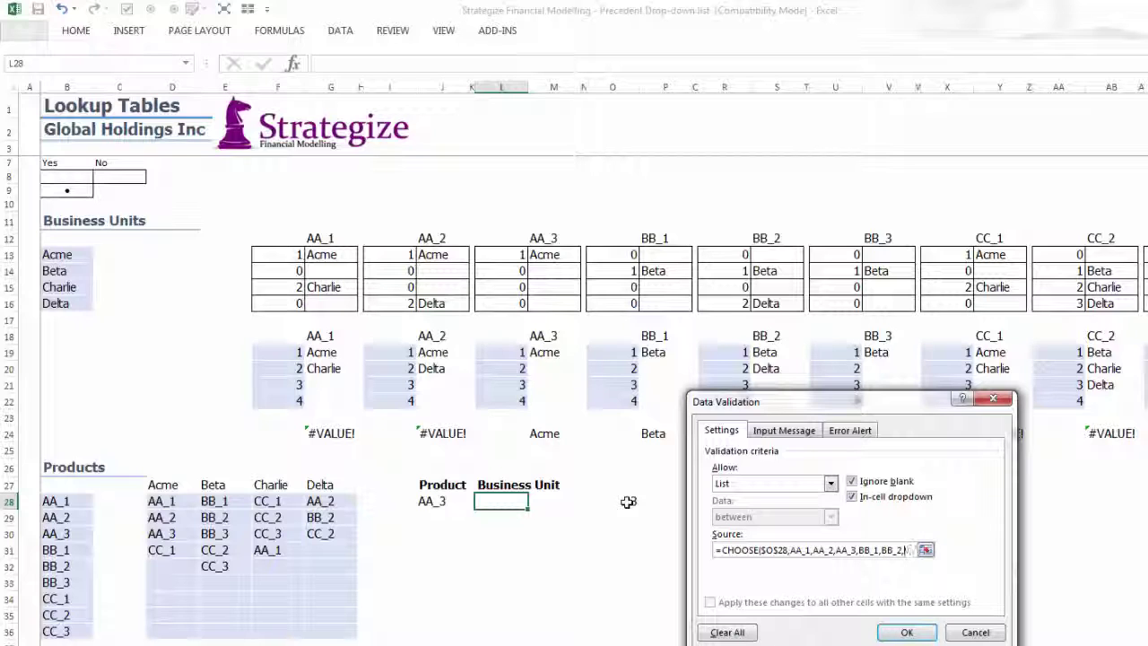
text(BB_3,CC_1)
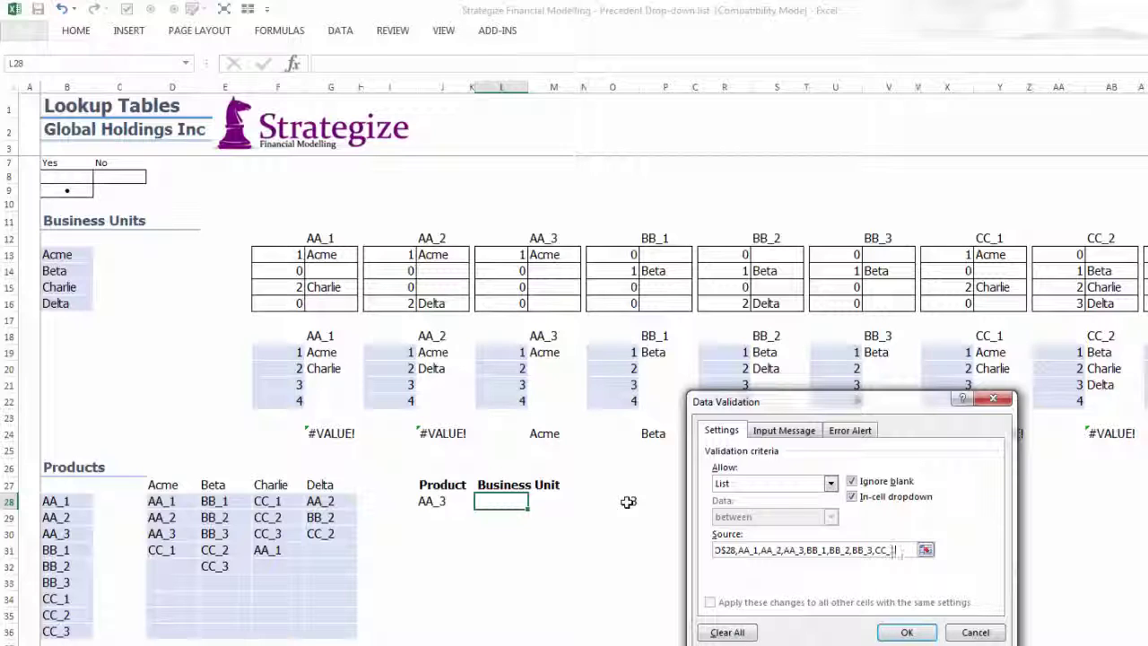
text(_2,CC_3))
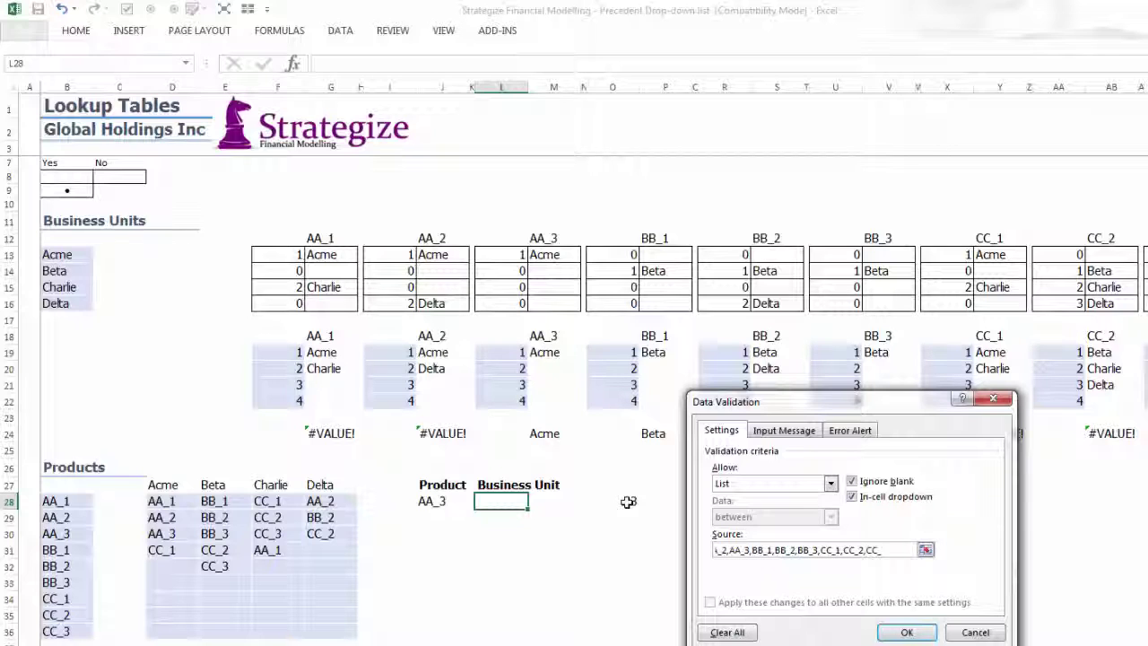
click(905, 633)
- Choose business unit Acme from the new drop-down list in L28
click(535, 504)
click(528, 518)
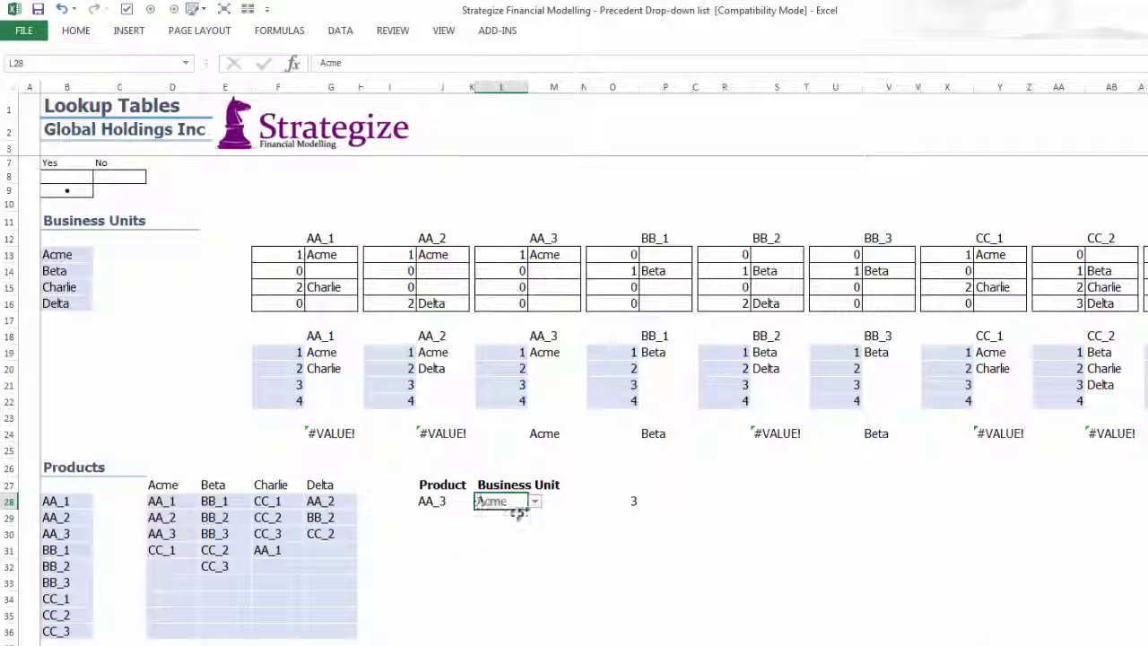
- Test the dependent list by choosing product BB_3 in J28 and business unit Beta in L28
click(451, 502)
click(476, 502)
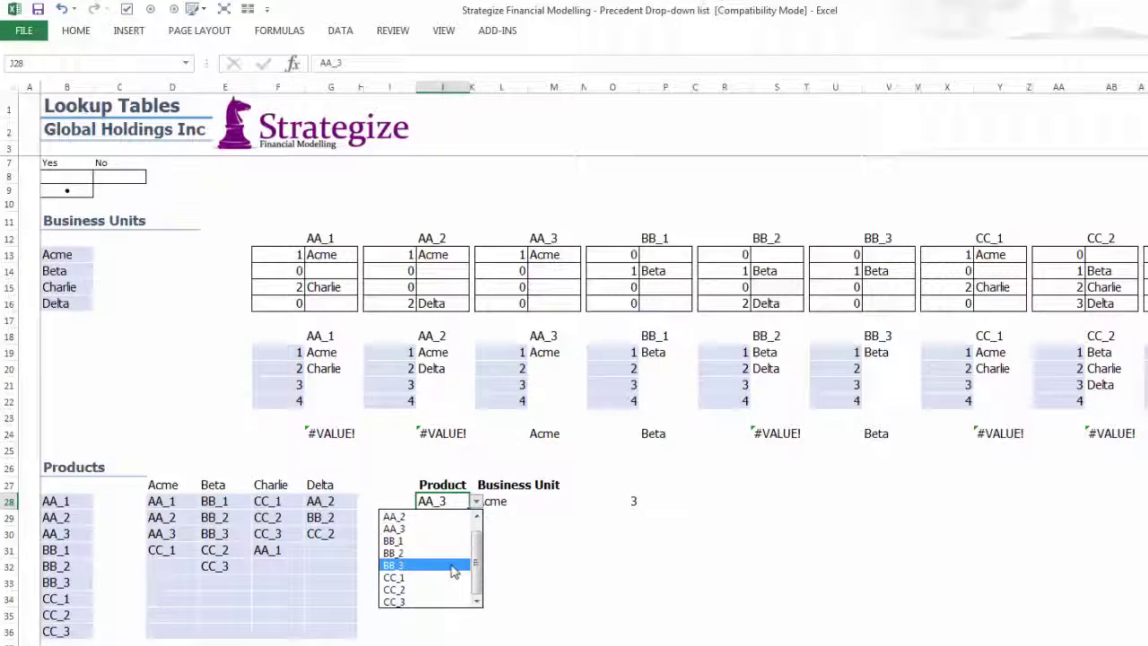
click(453, 571)
click(513, 501)
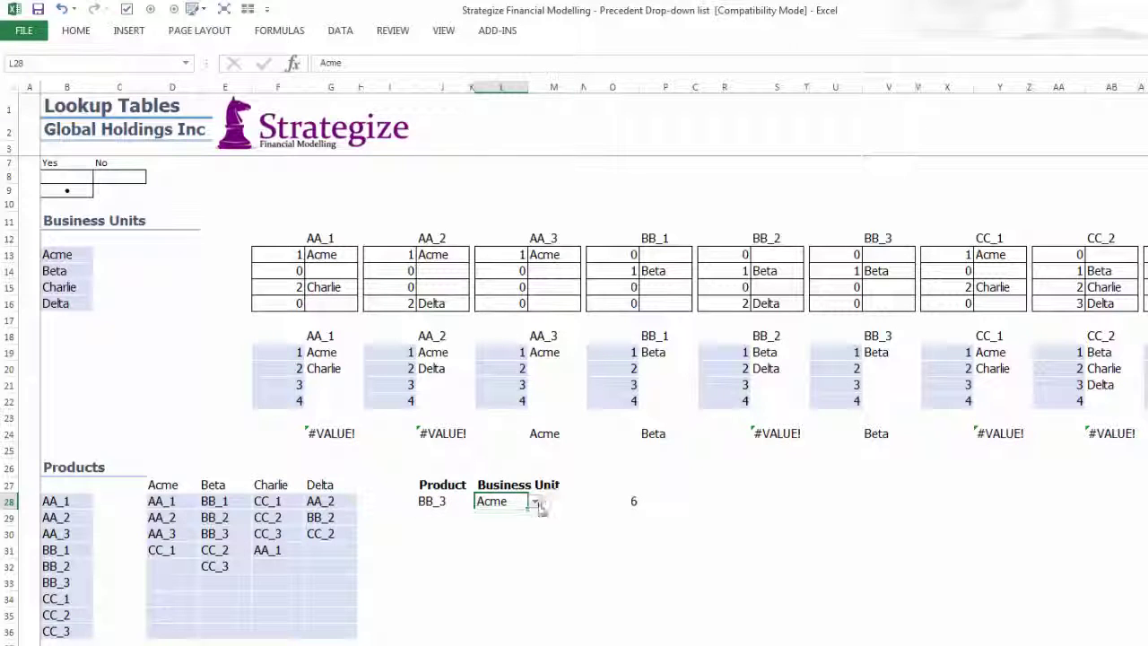
click(535, 502)
click(520, 532)
- Choose product CC_2 in J28 and select L28 to check its business-unit list
click(437, 502)
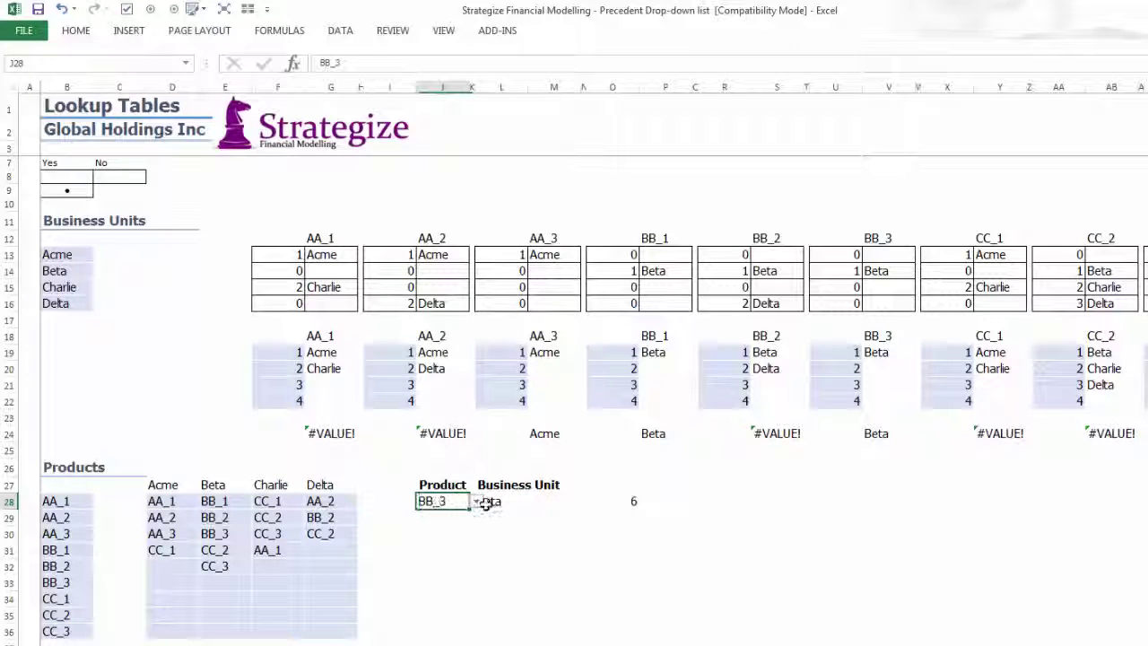
click(478, 506)
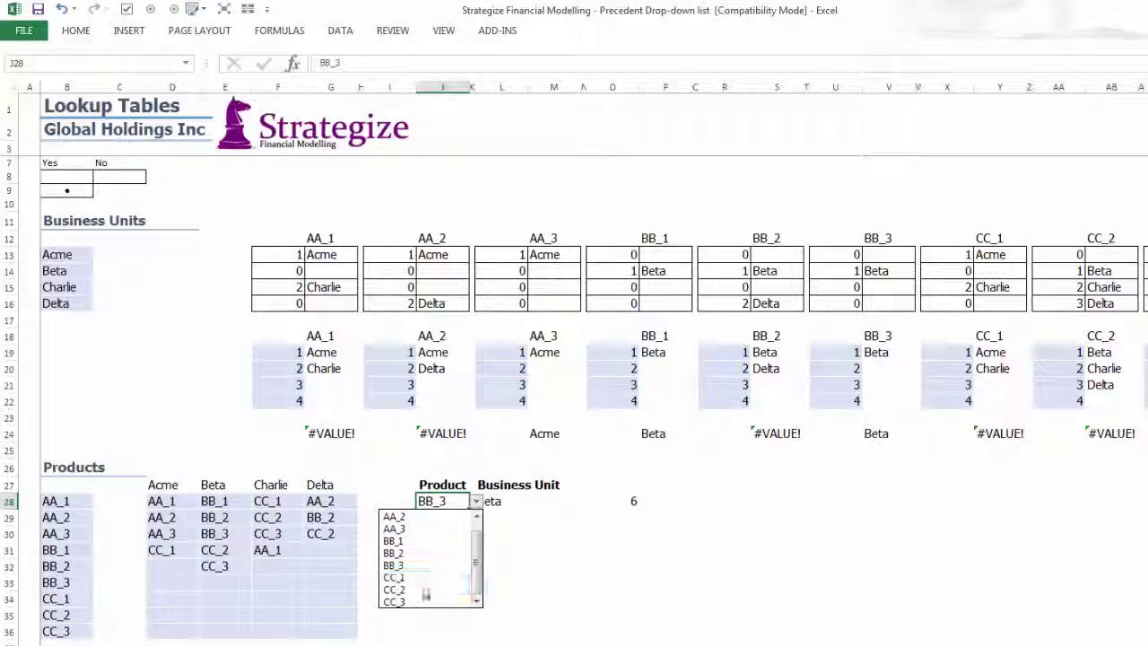
click(423, 596)
click(503, 505)
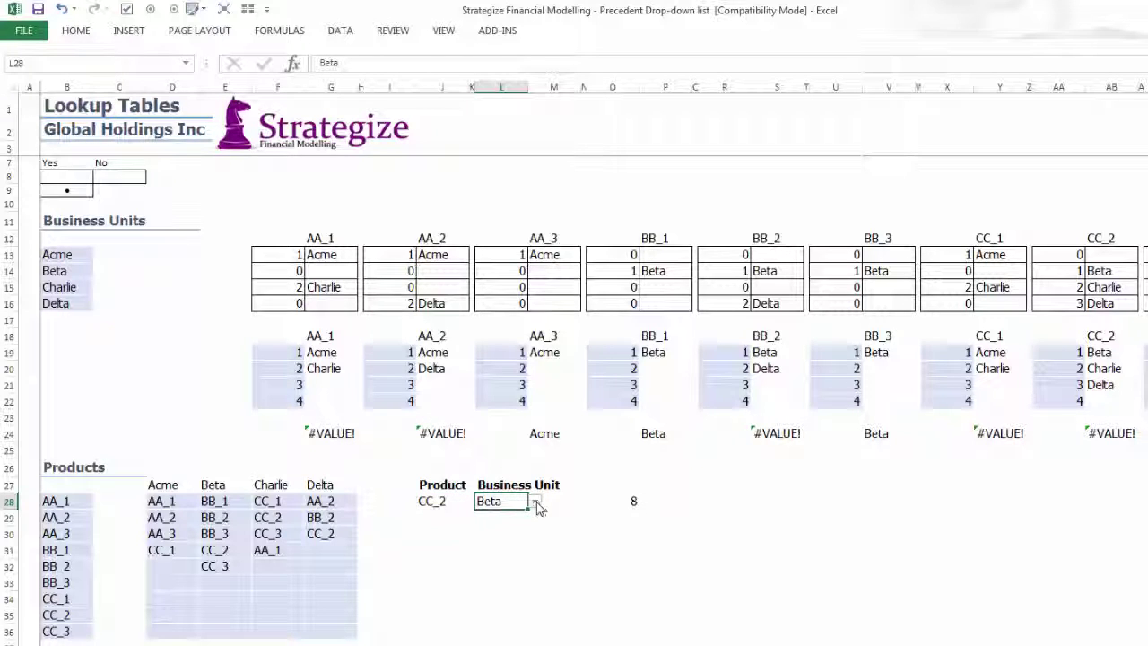